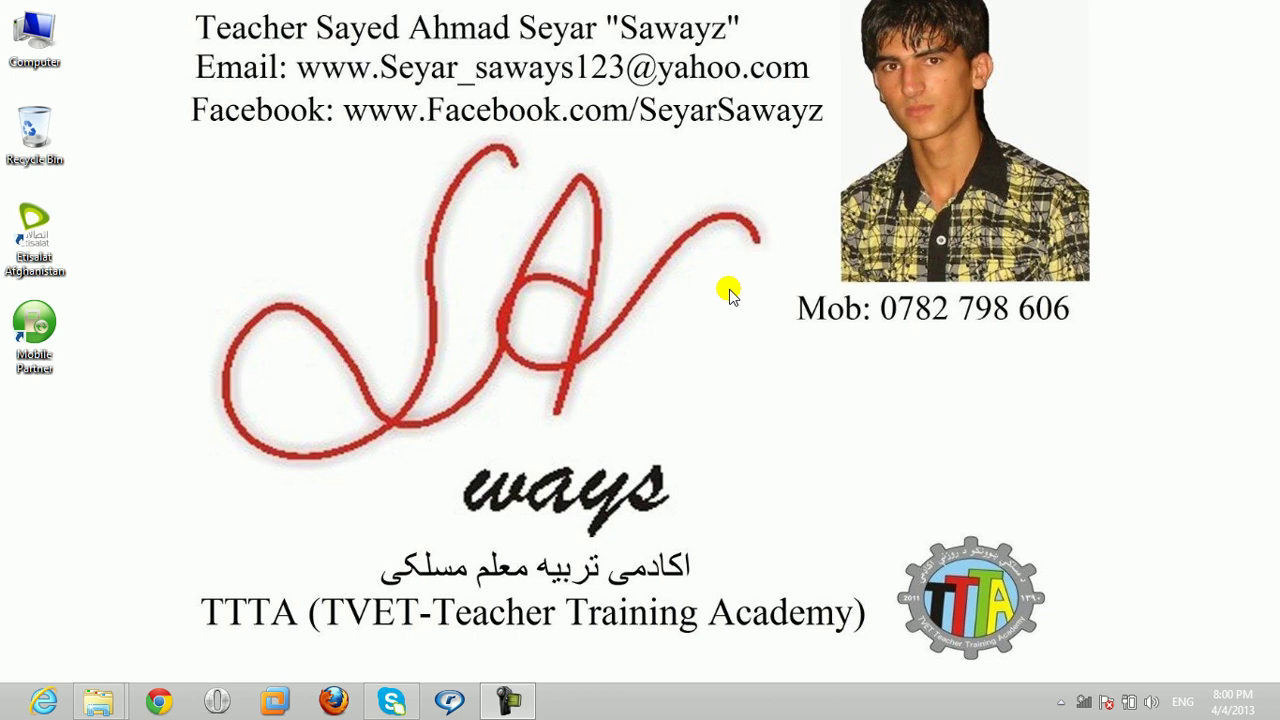
# - Launch Excel 2013, dismiss the Activation Wizard, and create a blank workbook
pyautogui.press('super+r')
pyautogui.press('Return')
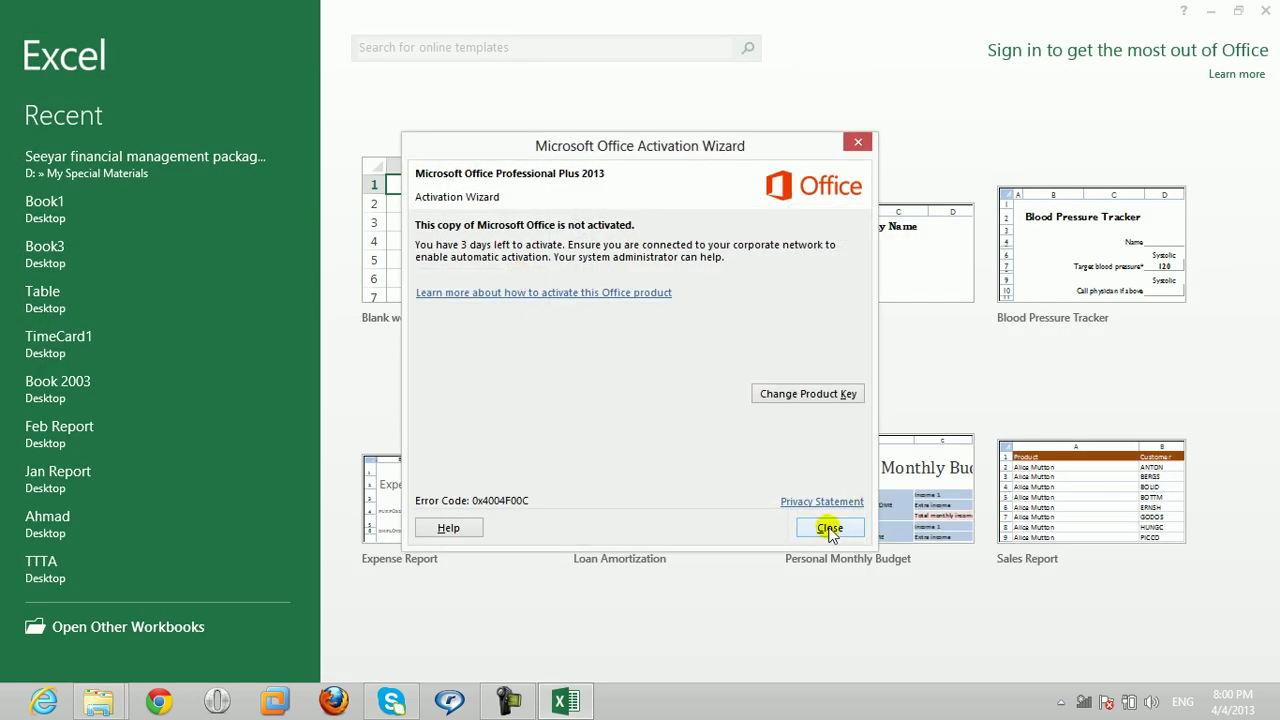
pyautogui.click(829, 530)
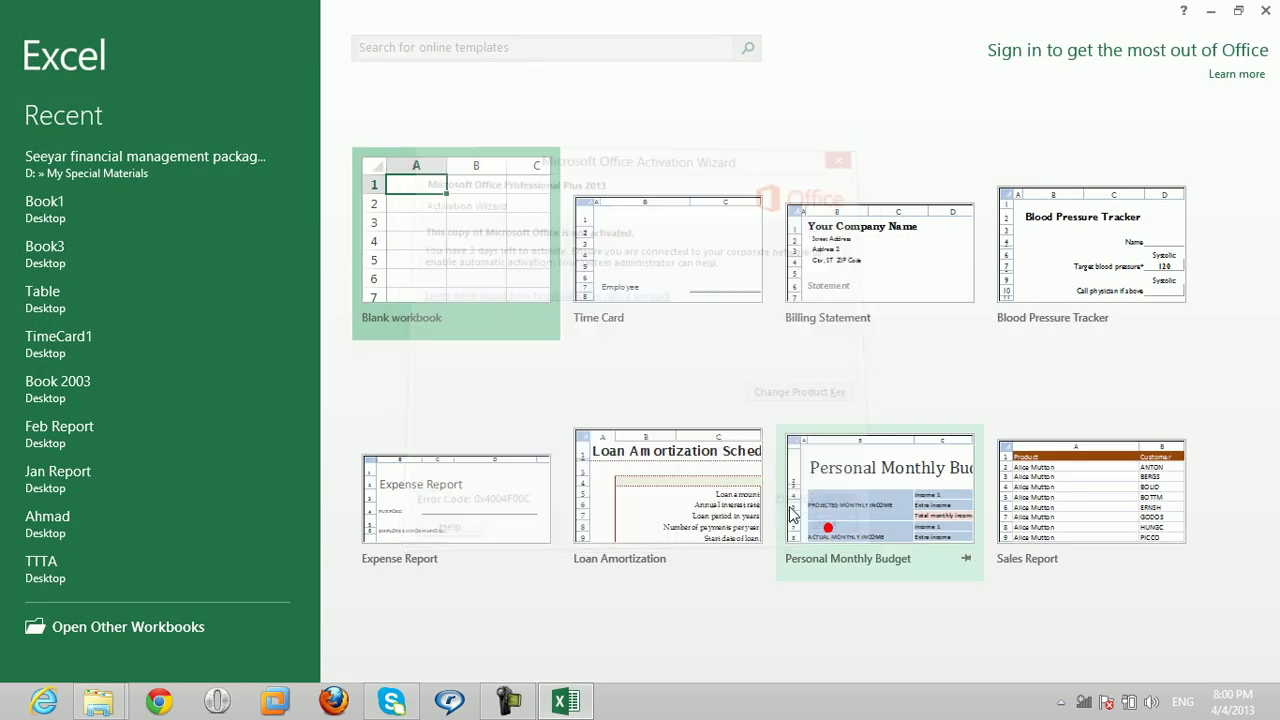
pyautogui.click(489, 289)
pyautogui.click(429, 282)
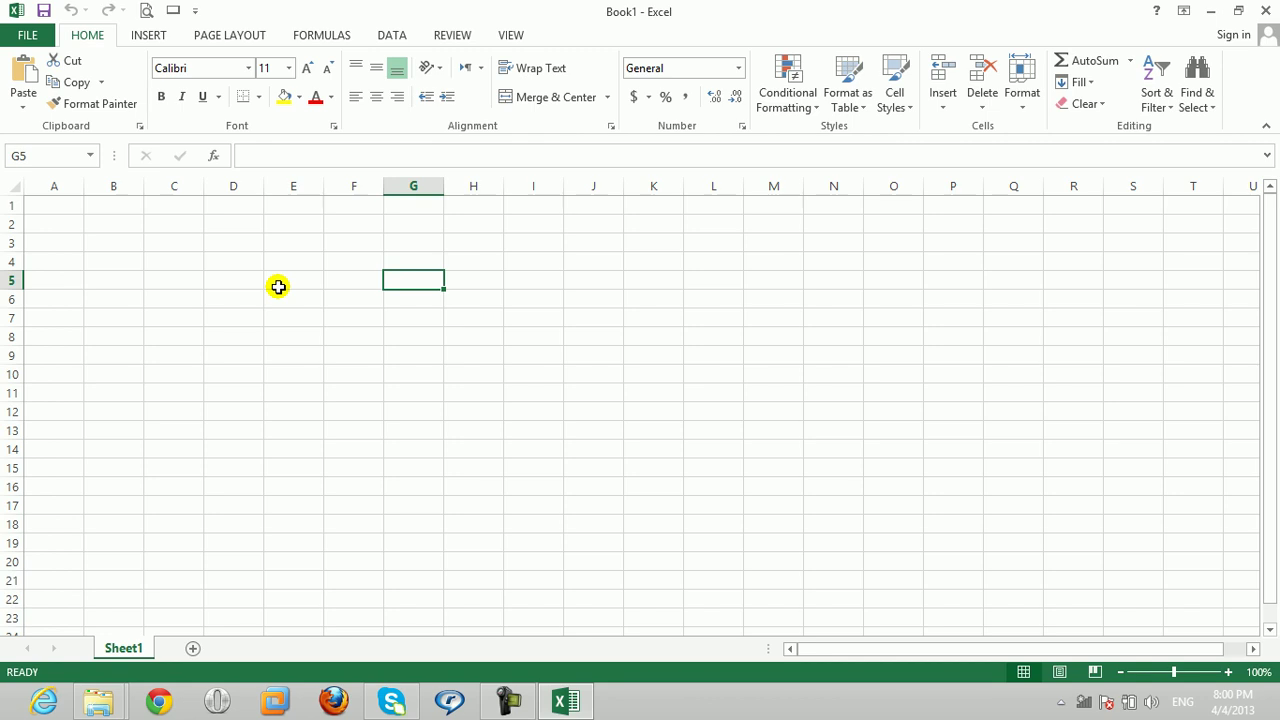
# - Enter the headers T.Name, Major, T.Salary and Extra Salary across E5:H5
pyautogui.click(278, 287)
pyautogui.write('name')
pyautogui.press('Tab')
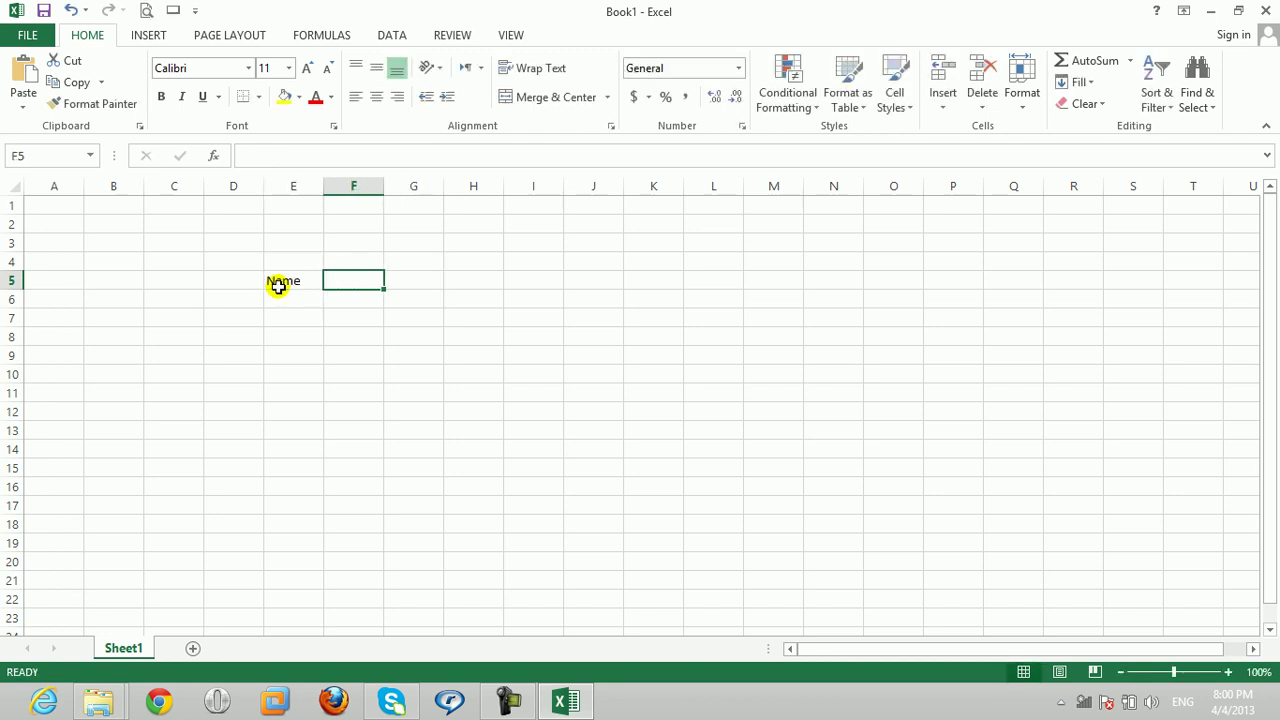
pyautogui.click(278, 287)
pyautogui.write('T.Name')
pyautogui.press('Tab')
pyautogui.write('Major')
pyautogui.press('Tab')
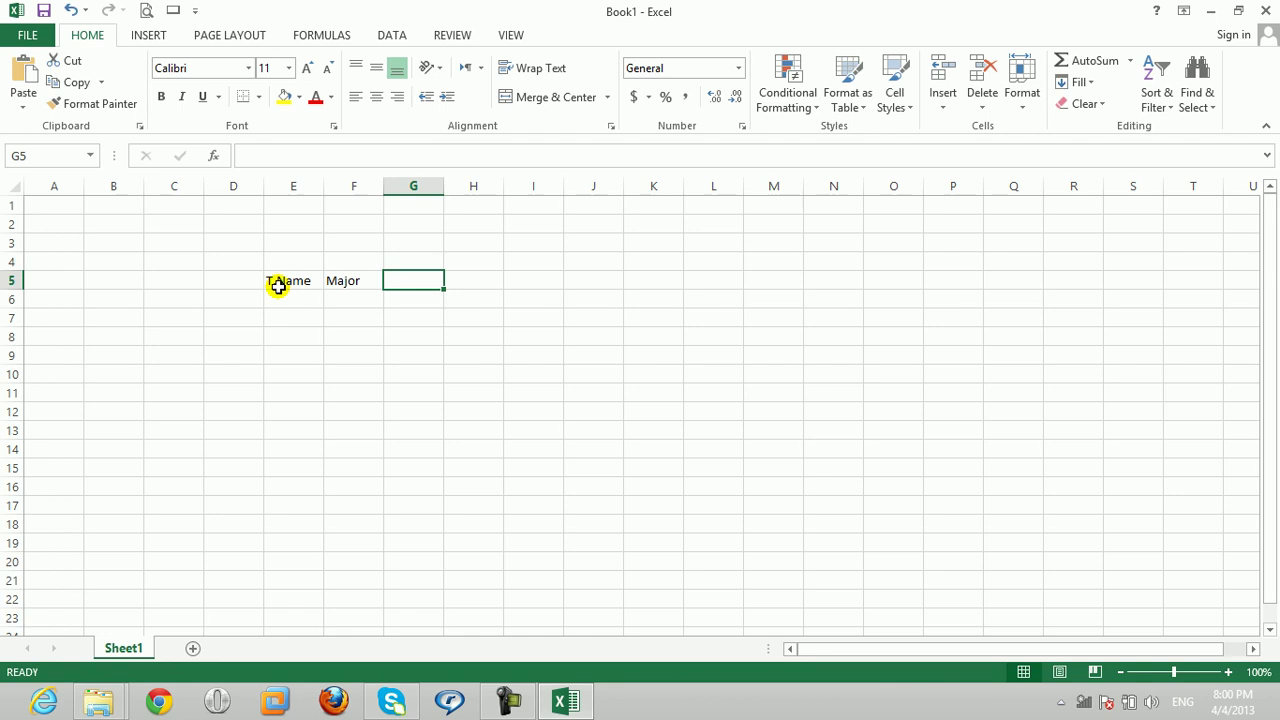
pyautogui.write('T.Salary')
pyautogui.press('Tab')
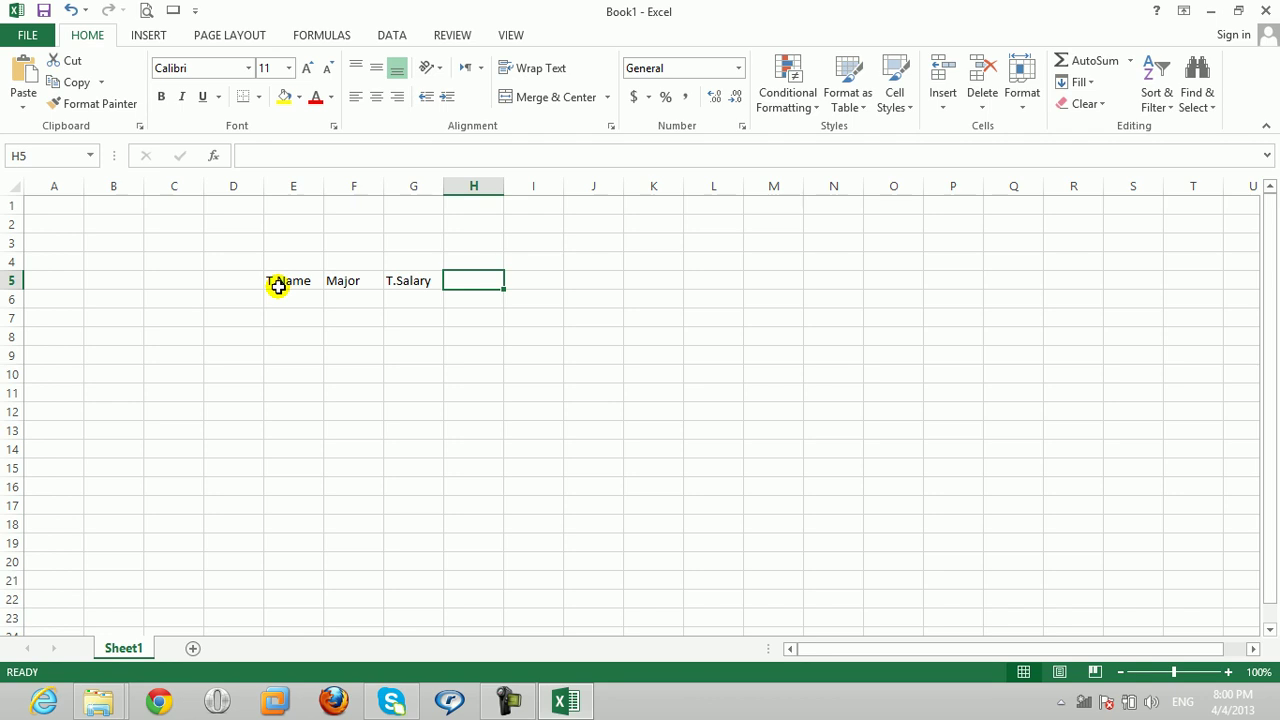
pyautogui.write('Extra')
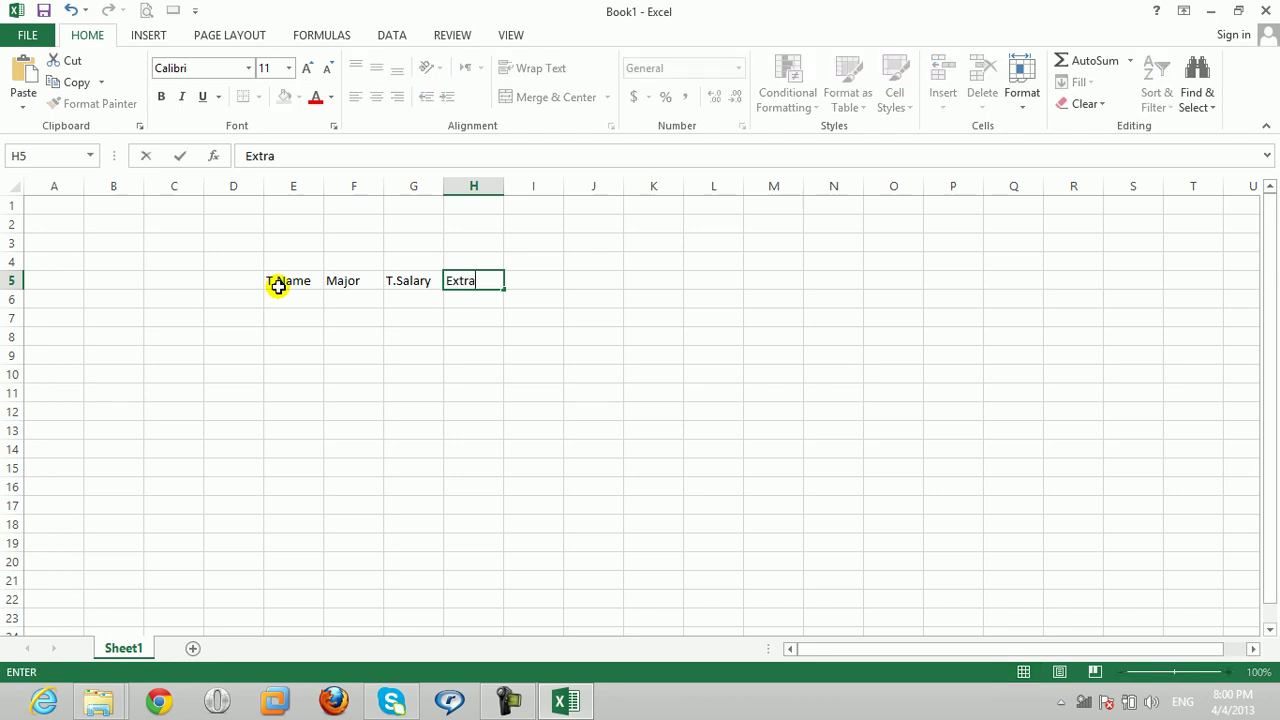
pyautogui.write(' Salary')
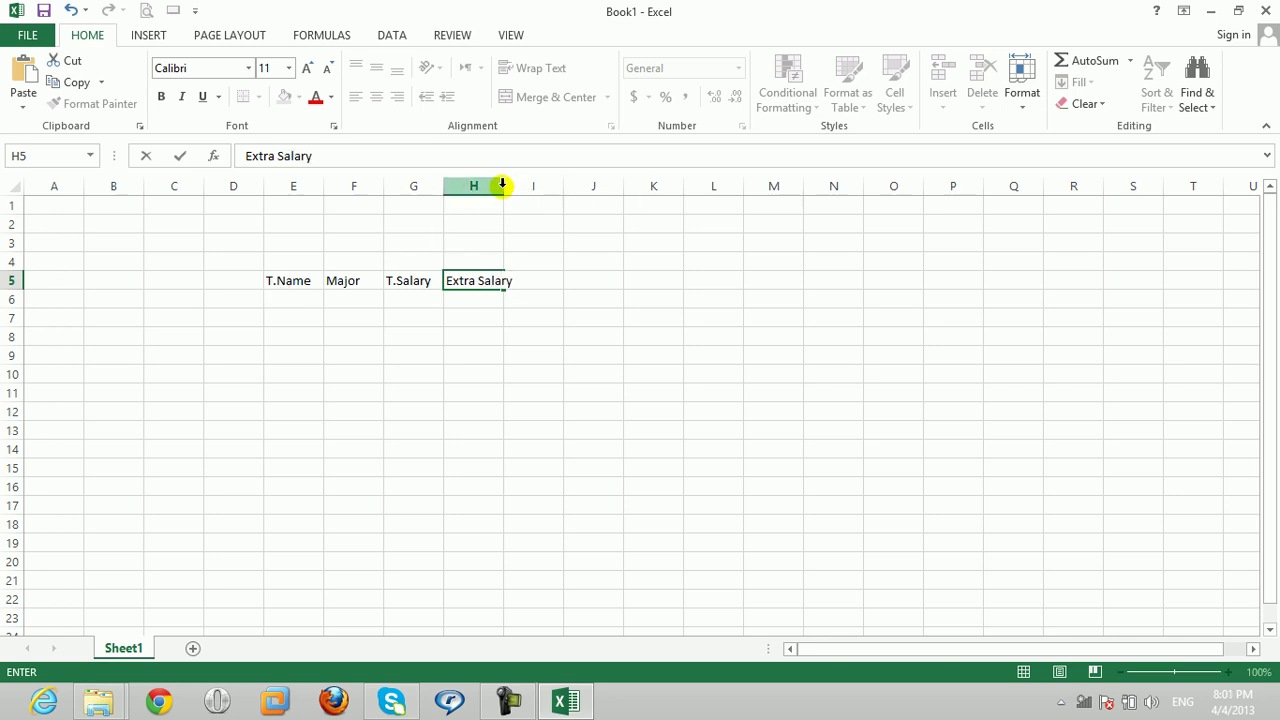
# - Autofit column H to the Extra Salary header and make E5:H5 bold
pyautogui.moveTo(508, 186); pyautogui.dragTo(505, 188)
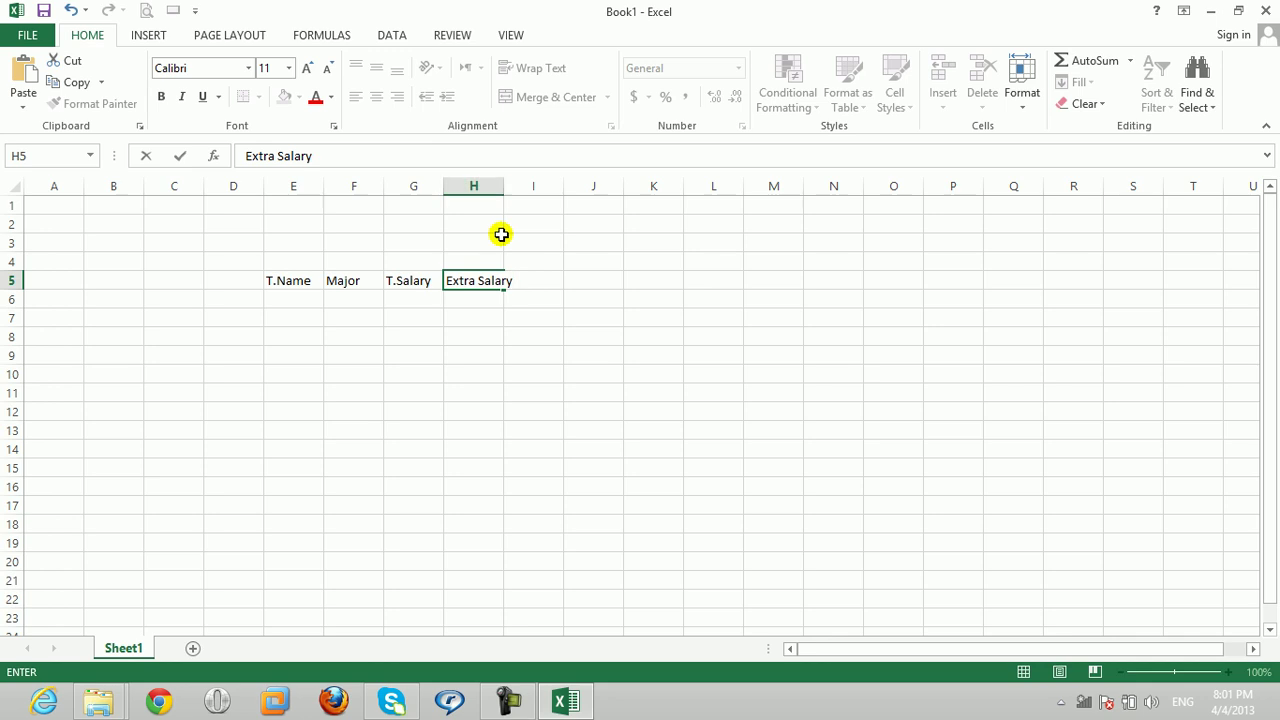
pyautogui.click(500, 236)
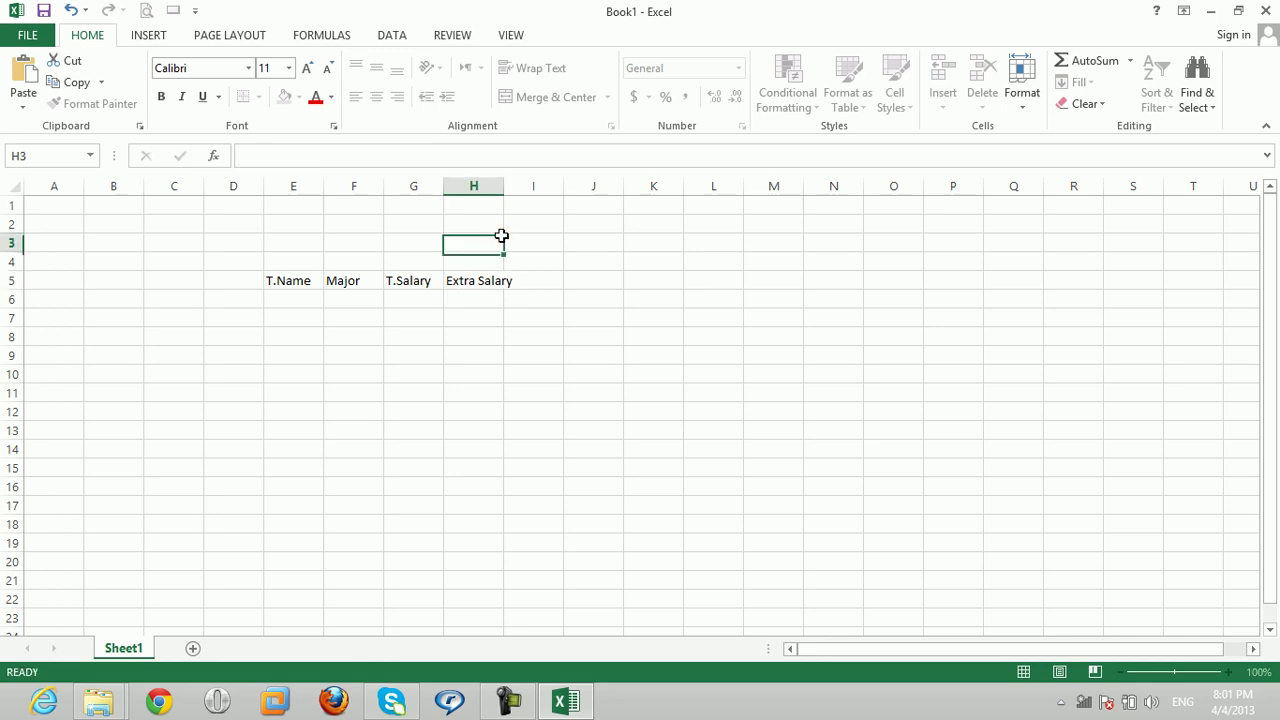
pyautogui.doubleClick(503, 186)
pyautogui.moveTo(470, 282); pyautogui.dragTo(305, 284)
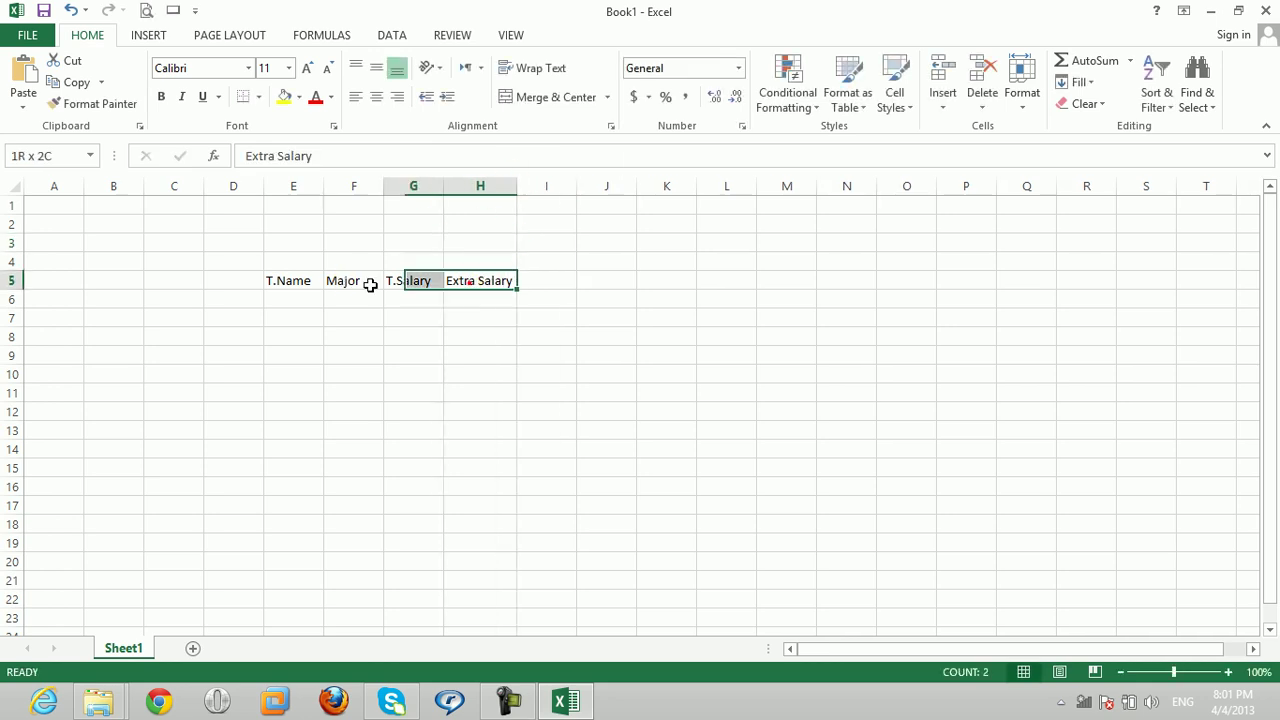
pyautogui.hotkey('ctrl', 'b')
pyautogui.click(305, 307)
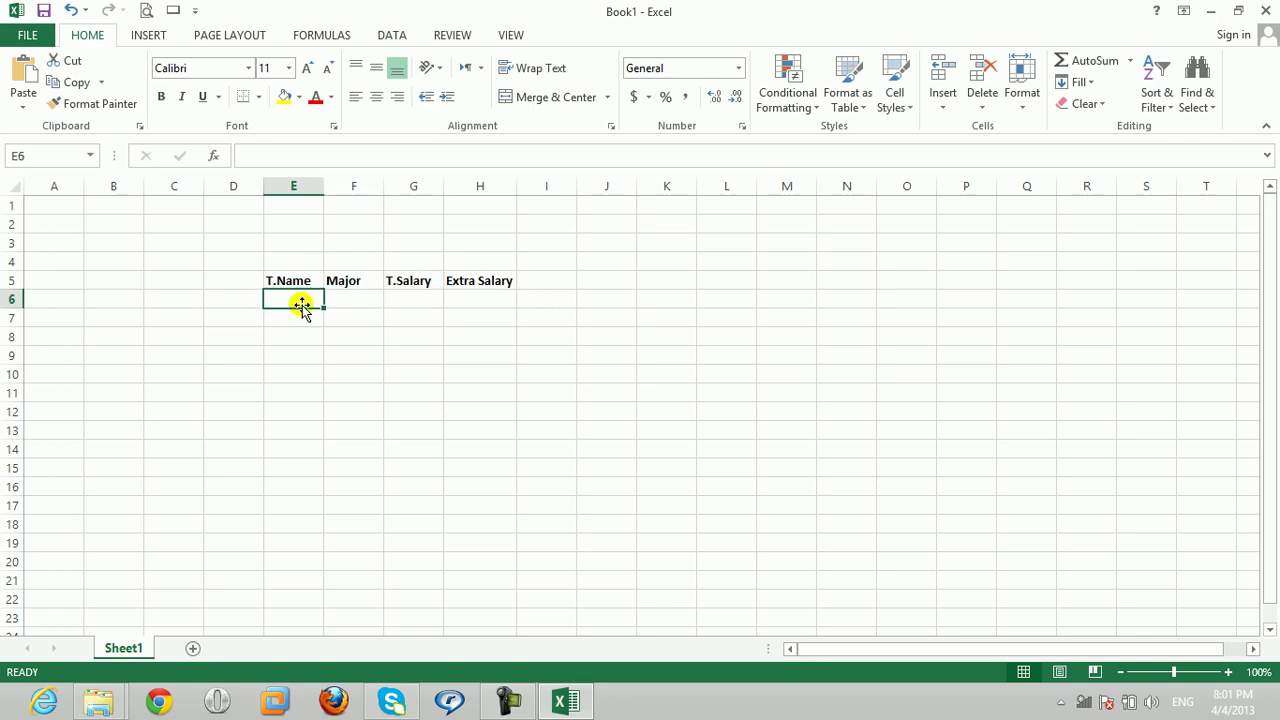
# - Type the ten teacher names down E6:E15 under T.Name
pyautogui.write('Ahmad')
pyautogui.press('Return')
pyautogui.write('Mahmood')
pyautogui.press('Return')
pyautogui.write('Ali')
pyautogui.press('Return')
pyautogui.write('Khan')
pyautogui.press('Return')
pyautogui.write('Jan')
pyautogui.press('Return')
pyautogui.write('Omid')
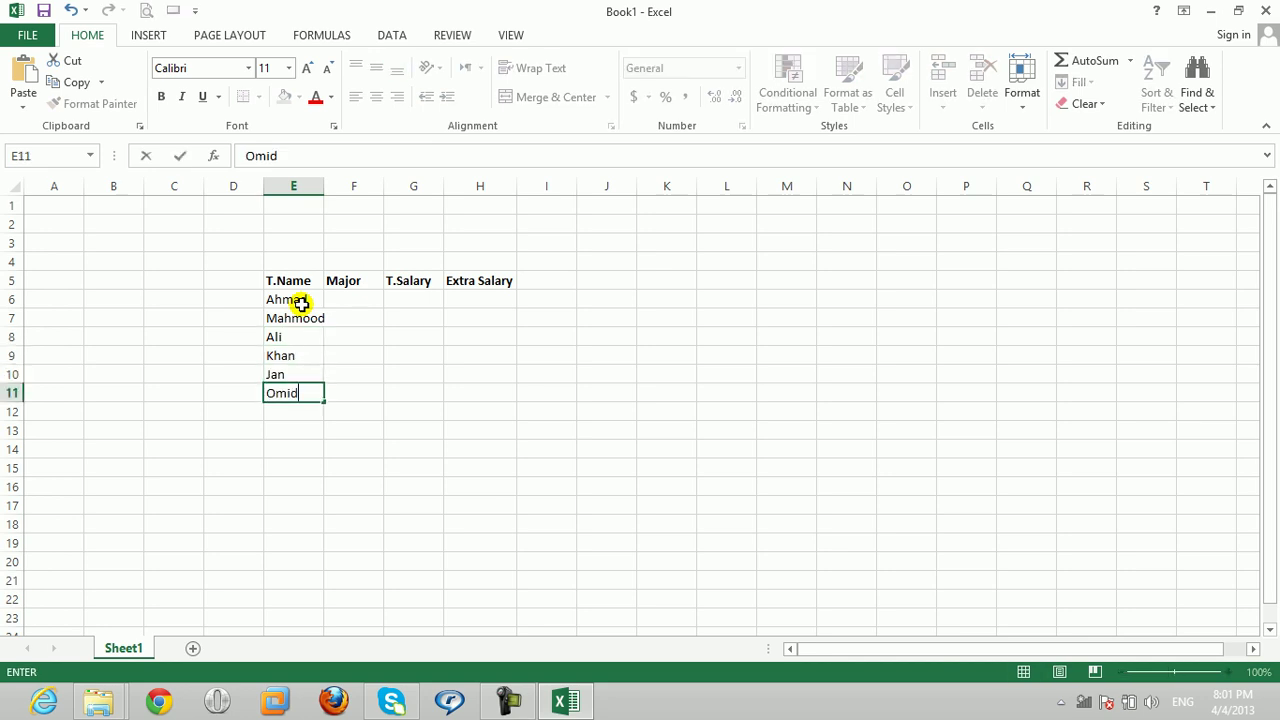
pyautogui.press('Return')
pyautogui.write('Sameer')
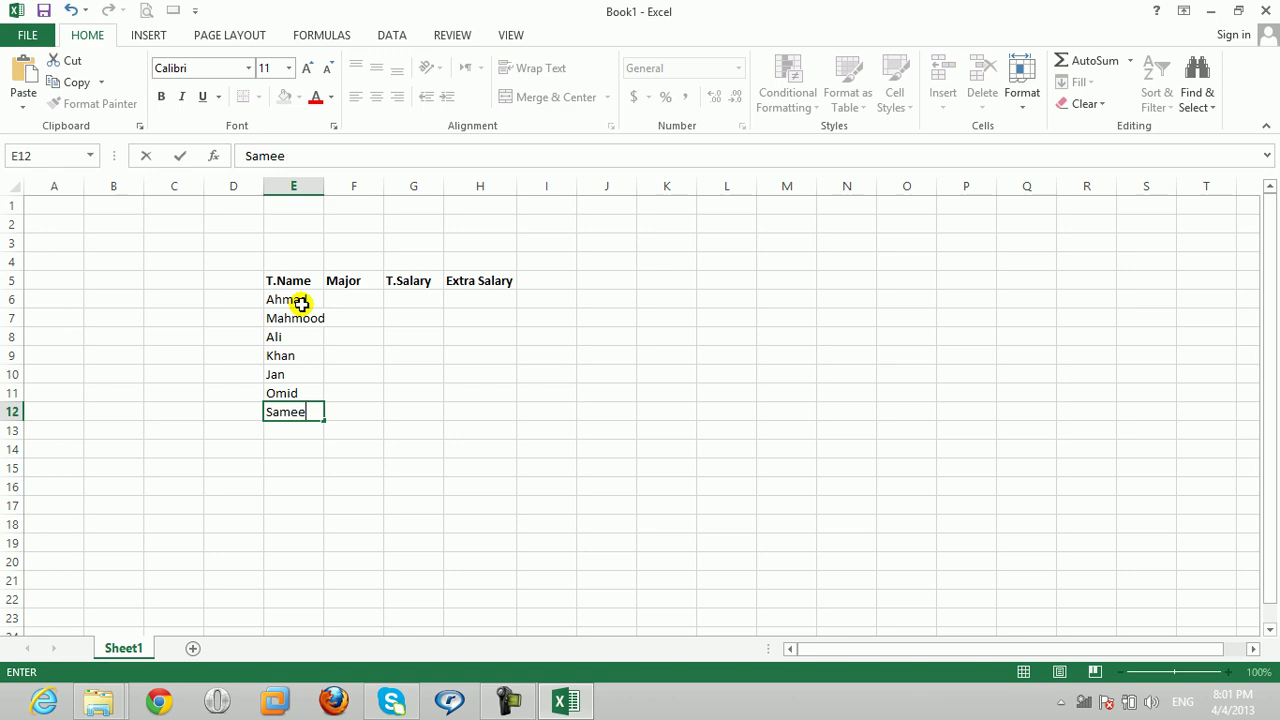
pyautogui.press('Return')
pyautogui.write('Zab')
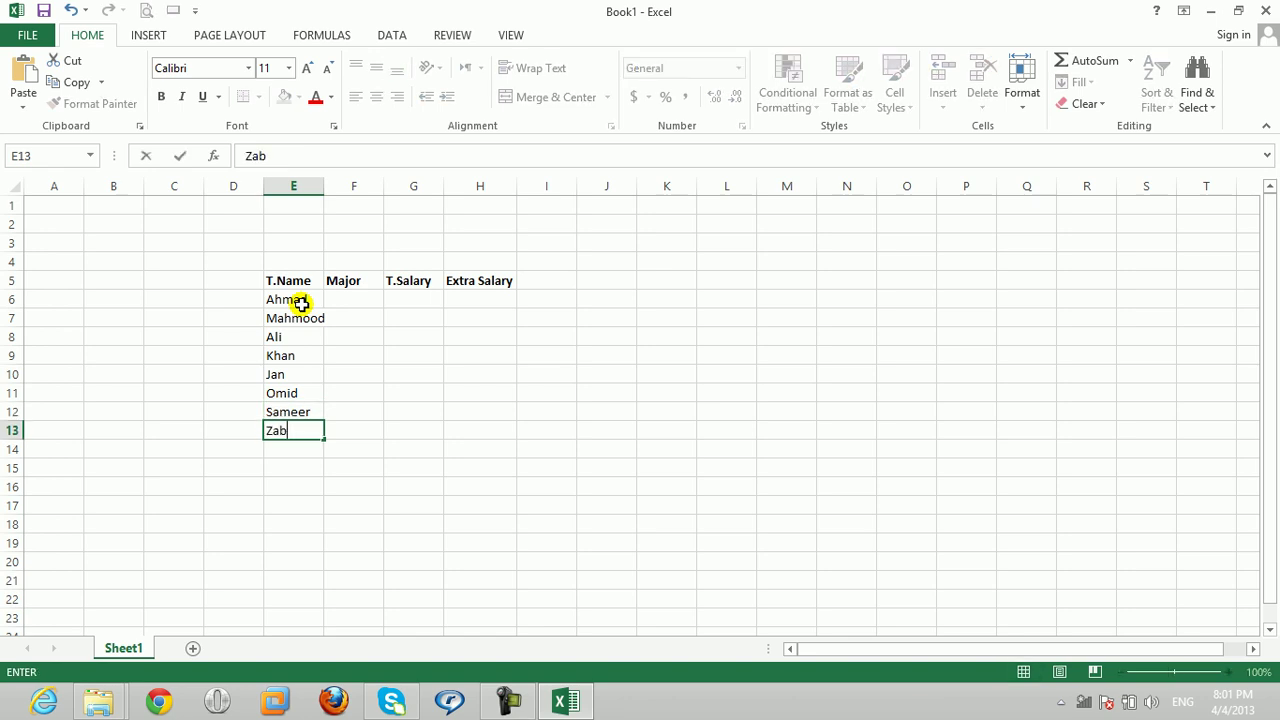
pyautogui.press('Return')
pyautogui.write('Aseel')
pyautogui.hotkey('ctrl', 'Return')
pyautogui.press('Down')
pyautogui.write('Sayeed')
pyautogui.press('Tab')
pyautogui.press('Up')
pyautogui.press('Up')
pyautogui.press('Up')
pyautogui.press('Up')
pyautogui.press('Up')
pyautogui.press('Up')
pyautogui.press('Up')
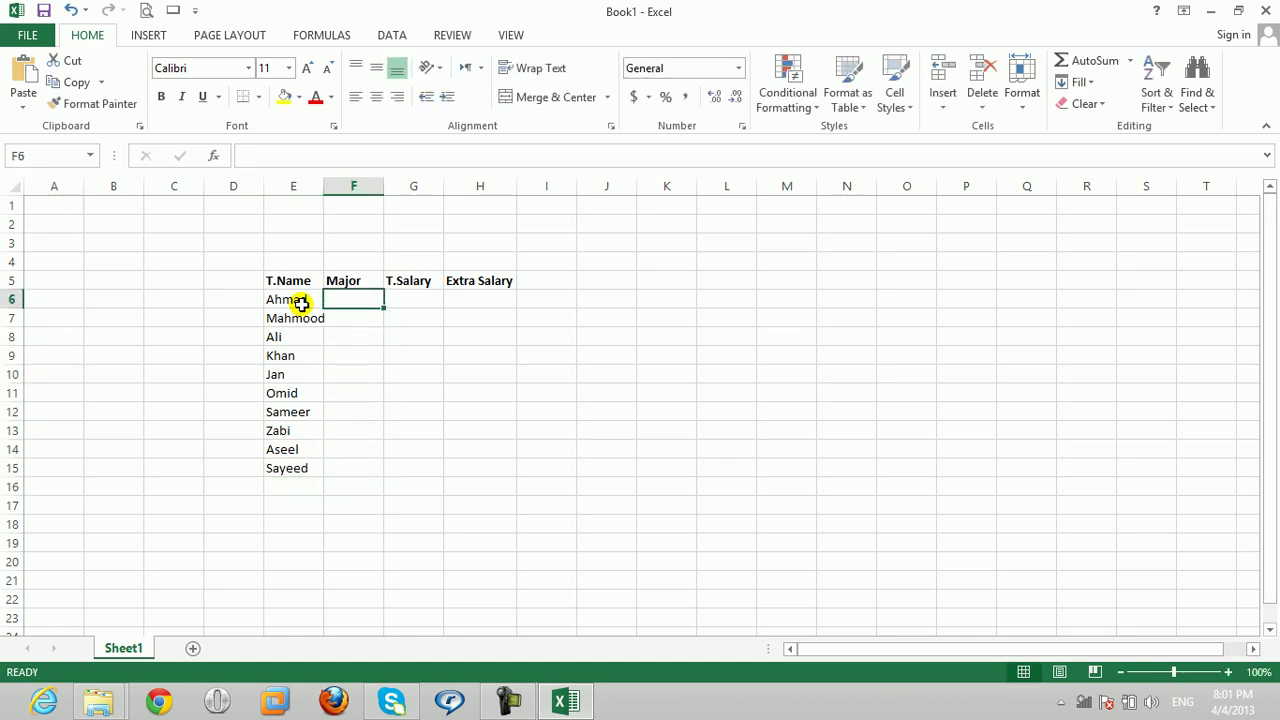
# - Fill F6:F15 with majors DIT, DIT, BBA, BBA, BCS, BCS, MBA, MBA, LAW, LAW
pyautogui.write('DIT')
pyautogui.press('Return')
pyautogui.write('DIT')
pyautogui.press('Return')
pyautogui.write('BBA')
pyautogui.press('Return')
pyautogui.write('BBA')
pyautogui.press('Return')
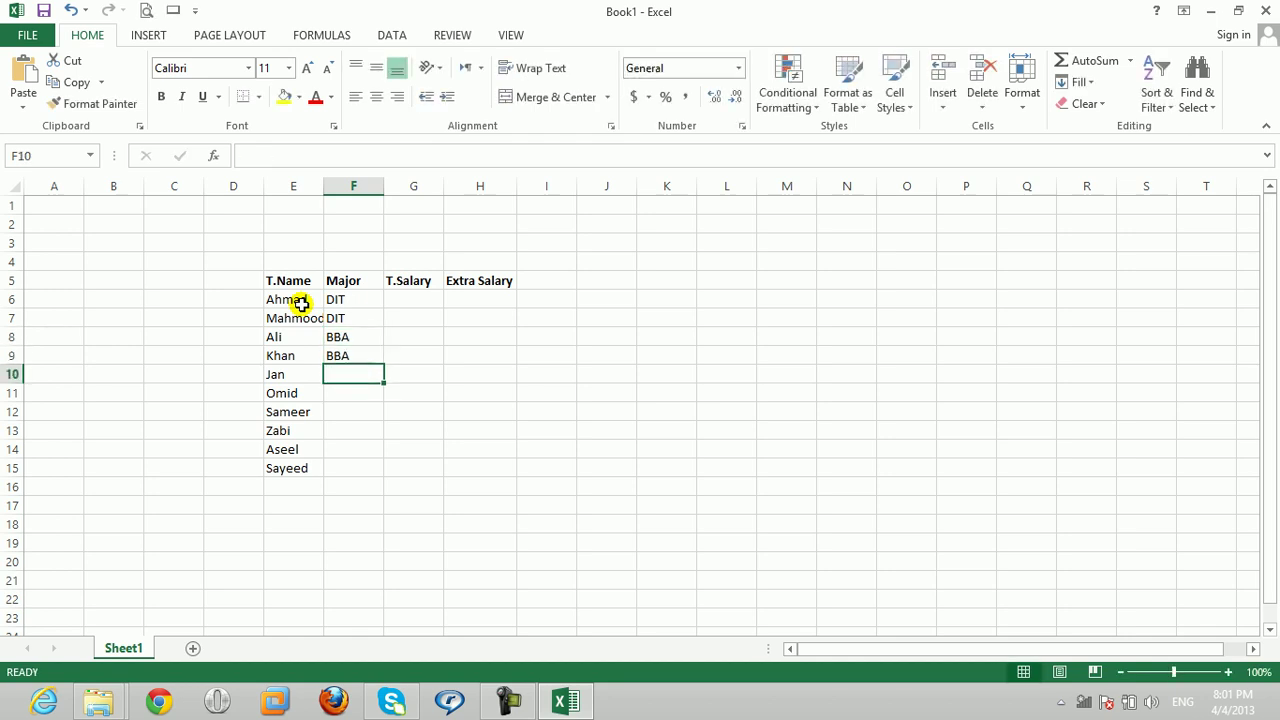
pyautogui.write('BCS')
pyautogui.press('Return')
pyautogui.write('BCS')
pyautogui.press('Return')
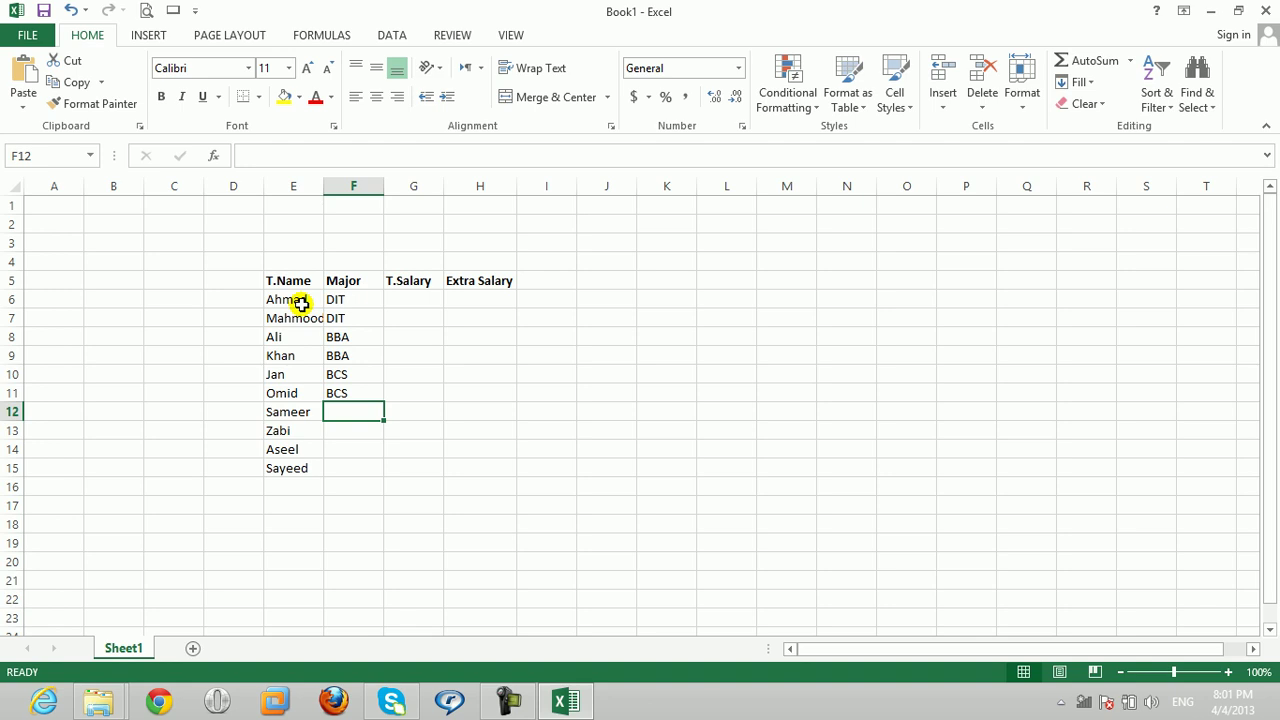
pyautogui.write('MBA')
pyautogui.press('Return')
pyautogui.write('MBA')
pyautogui.press('Return')
pyautogui.write('LAW')
pyautogui.press('Return')
pyautogui.write('LAW')
pyautogui.press('Tab')
pyautogui.press('Up')
pyautogui.press('Up')
pyautogui.press('Up')
pyautogui.press('Up')
pyautogui.press('Up')
pyautogui.press('Up')
pyautogui.press('Up')
pyautogui.press('Up')
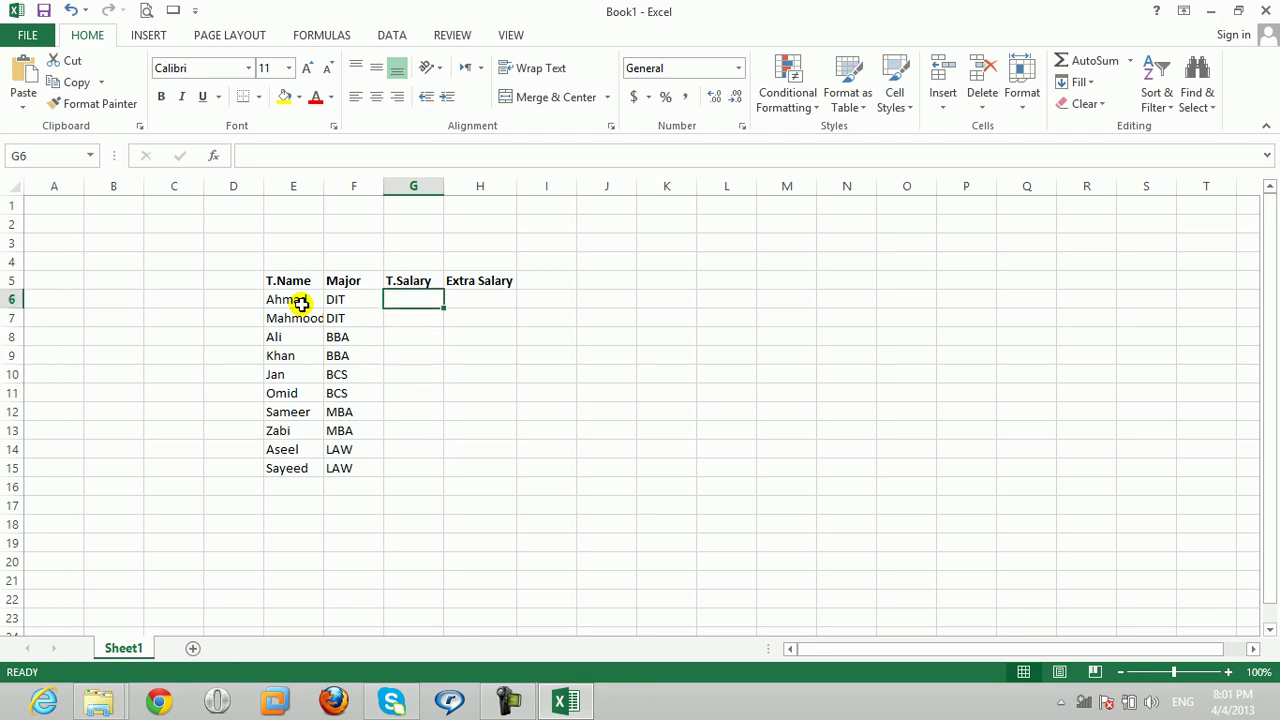
# - Enter salaries 8000, 8000, 10000, 10000, 15000, 15000 in G6:G11
pyautogui.write('8000')
pyautogui.press('Return')
pyautogui.write('8000')
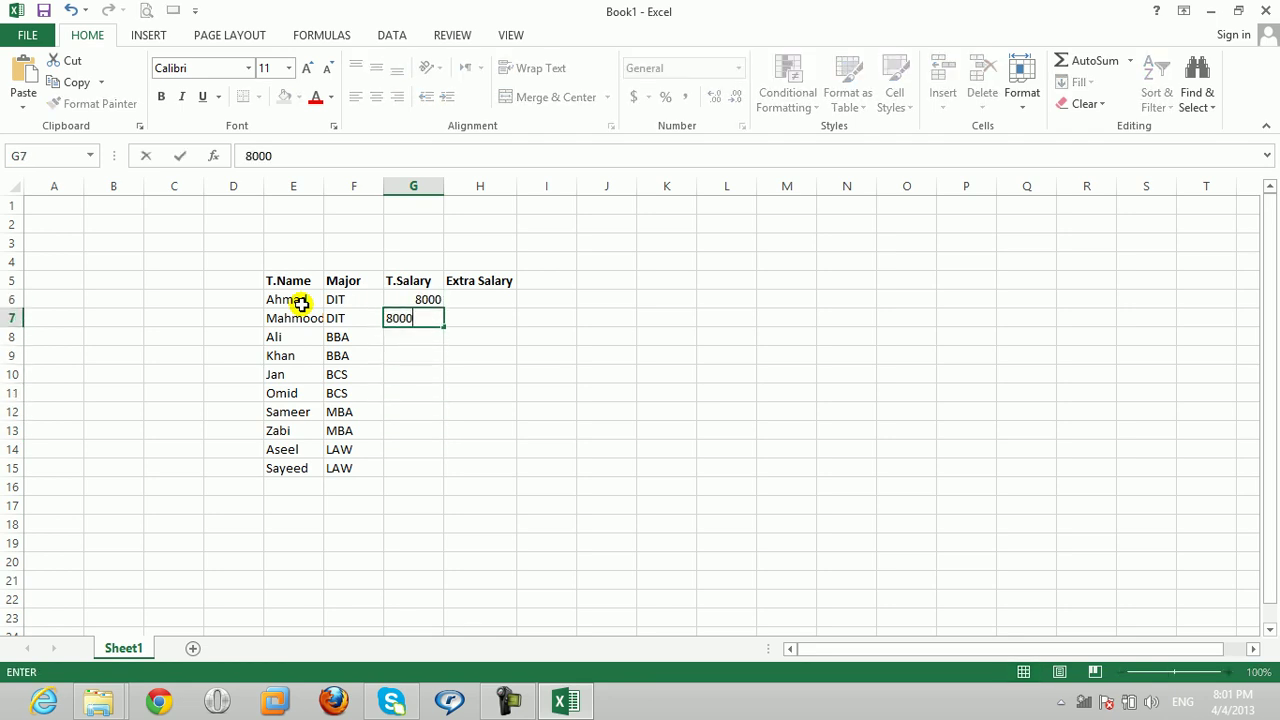
pyautogui.press('Return')
pyautogui.write('10000')
pyautogui.press('Return')
pyautogui.write('10000')
pyautogui.press('Return')
pyautogui.write('15000')
pyautogui.press('Return')
pyautogui.write('15000')
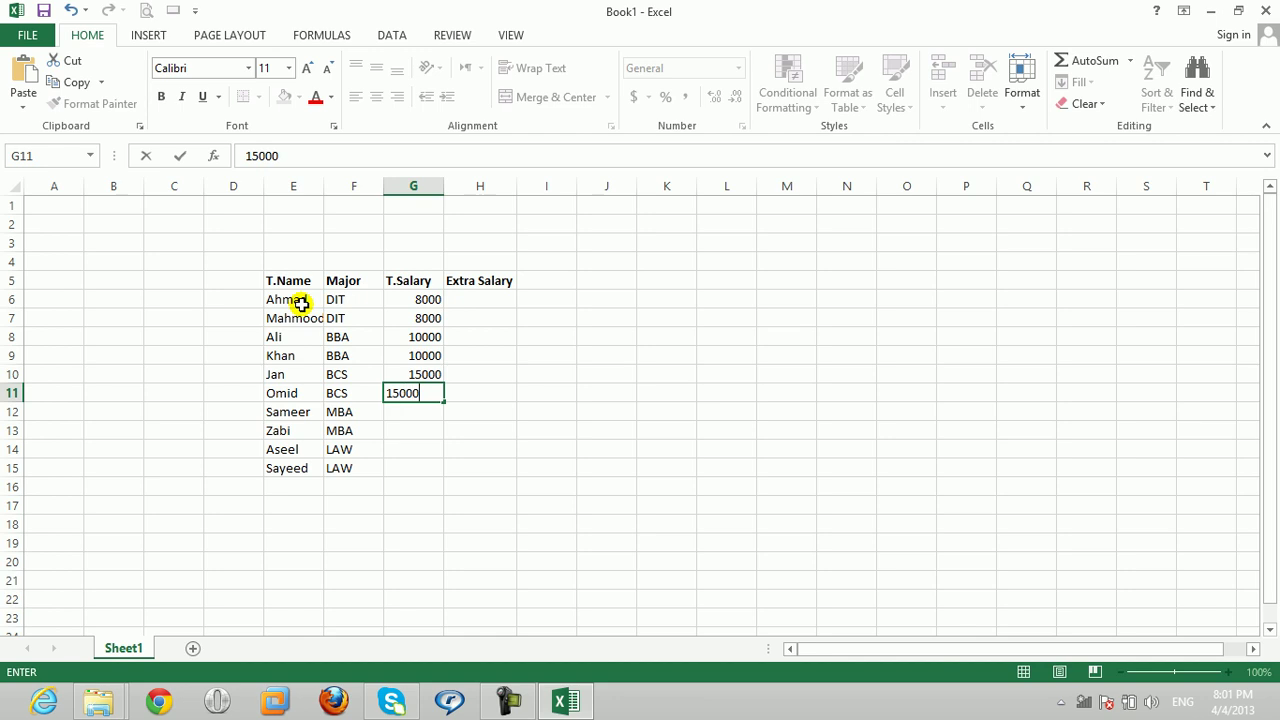
pyautogui.press('Return')
# - Enter 20000, 20000, 25000, 25000 in G12:G15, correcting the mistyped 2000
pyautogui.write('2000')
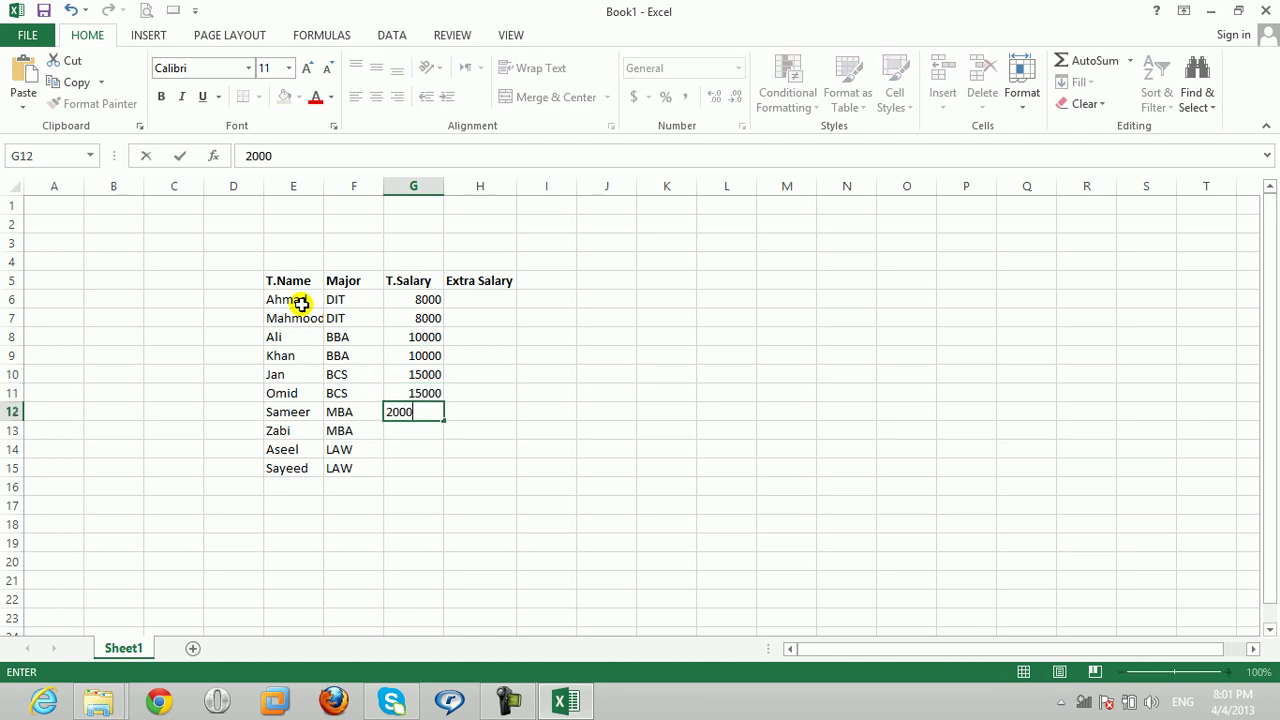
pyautogui.press('Return')
pyautogui.write('200000')
pyautogui.press('BackSpace')
pyautogui.hotkey('ctrl', 'Return')
pyautogui.press('Up')
pyautogui.write('20000')
pyautogui.press('Return')
pyautogui.press('Return')
pyautogui.write('25000')
pyautogui.press('Return')
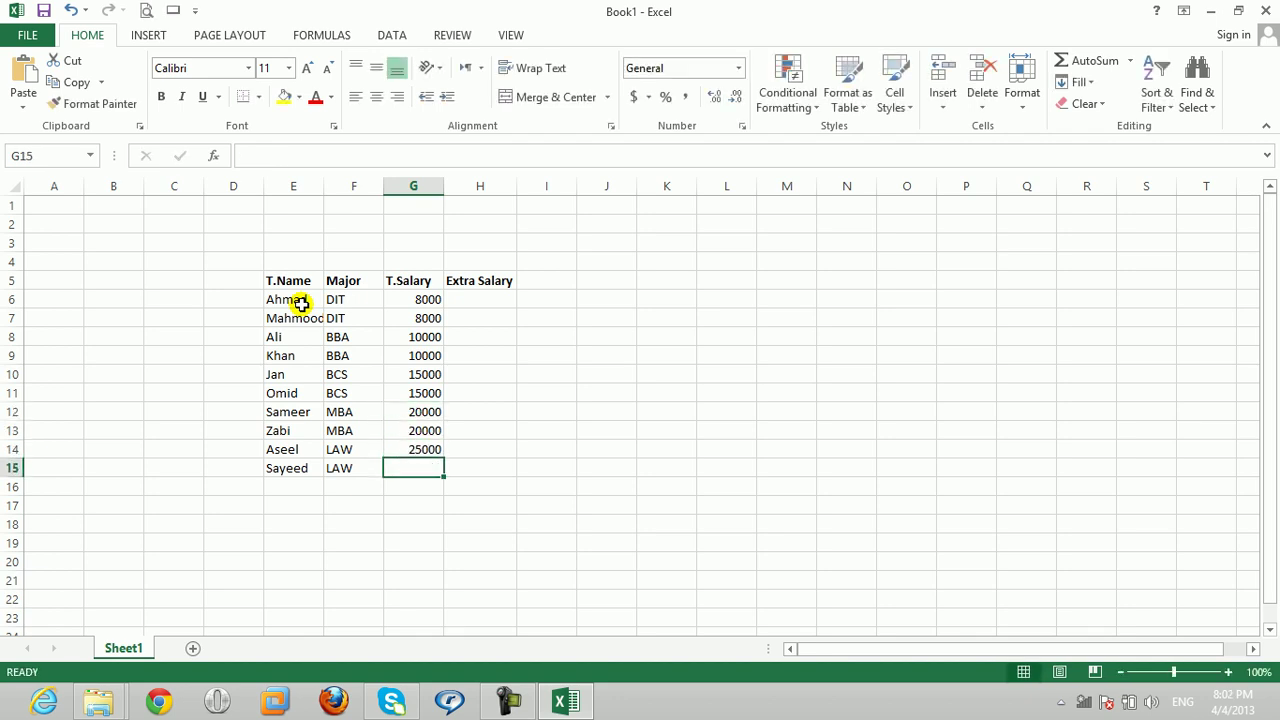
pyautogui.write('25000')
pyautogui.press('Return')
pyautogui.press('Right')
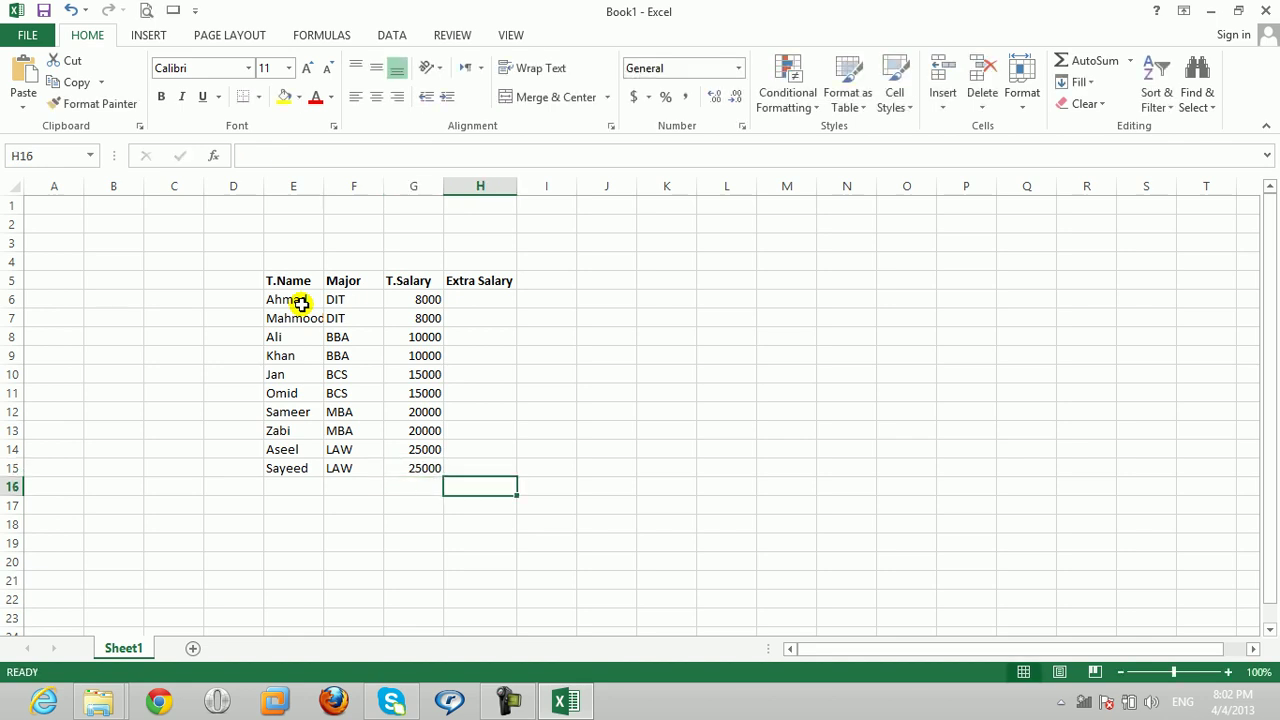
pyautogui.press('shift')
pyautogui.press('shift')
pyautogui.press('shift')
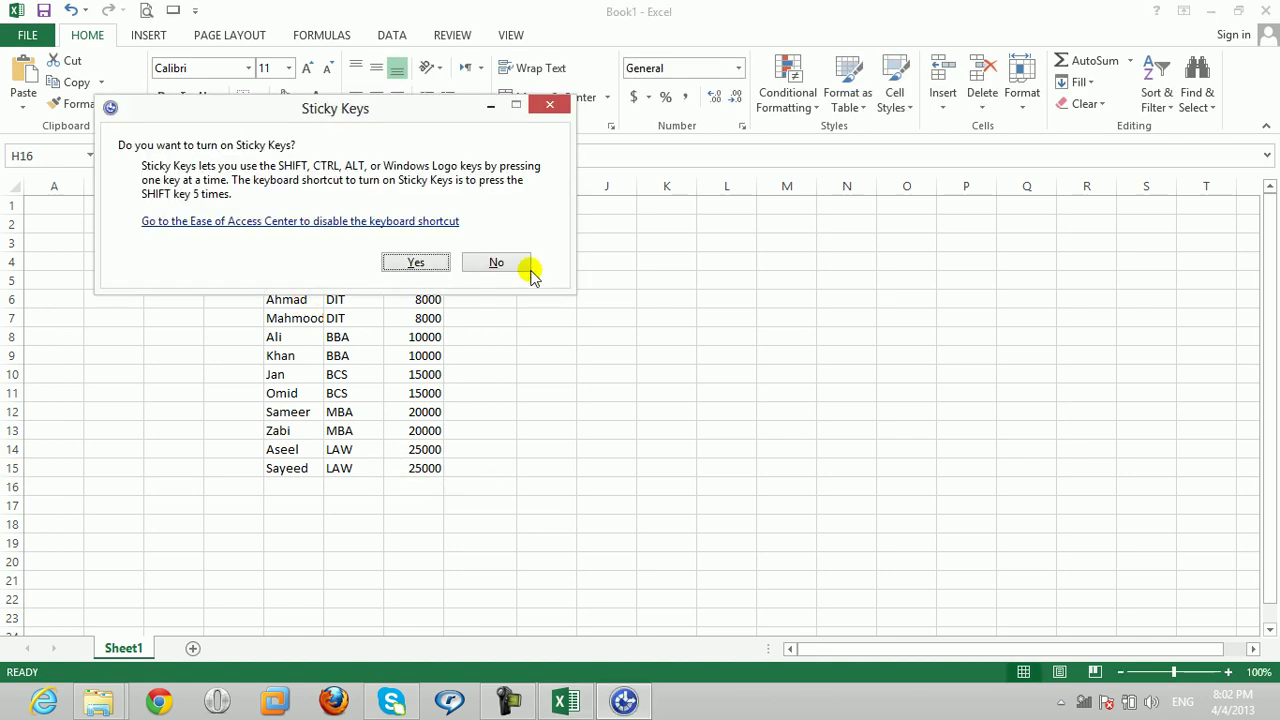
pyautogui.click(508, 262)
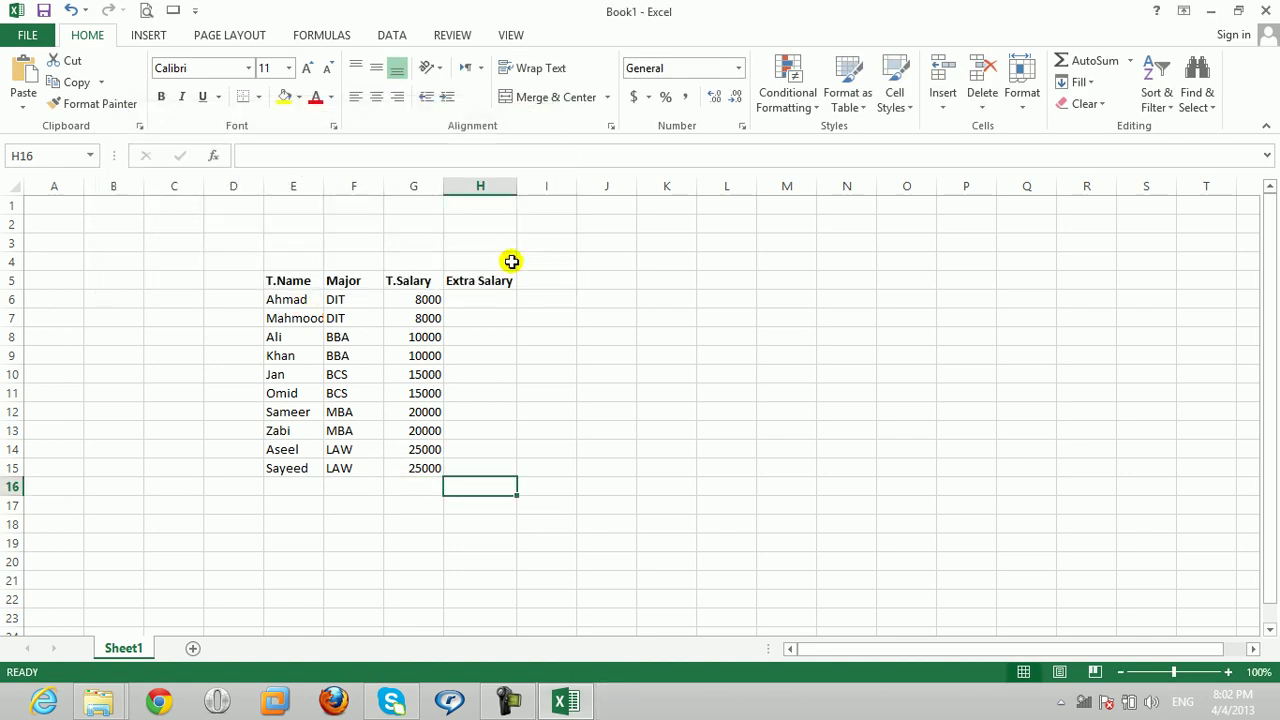
pyautogui.click(477, 306)
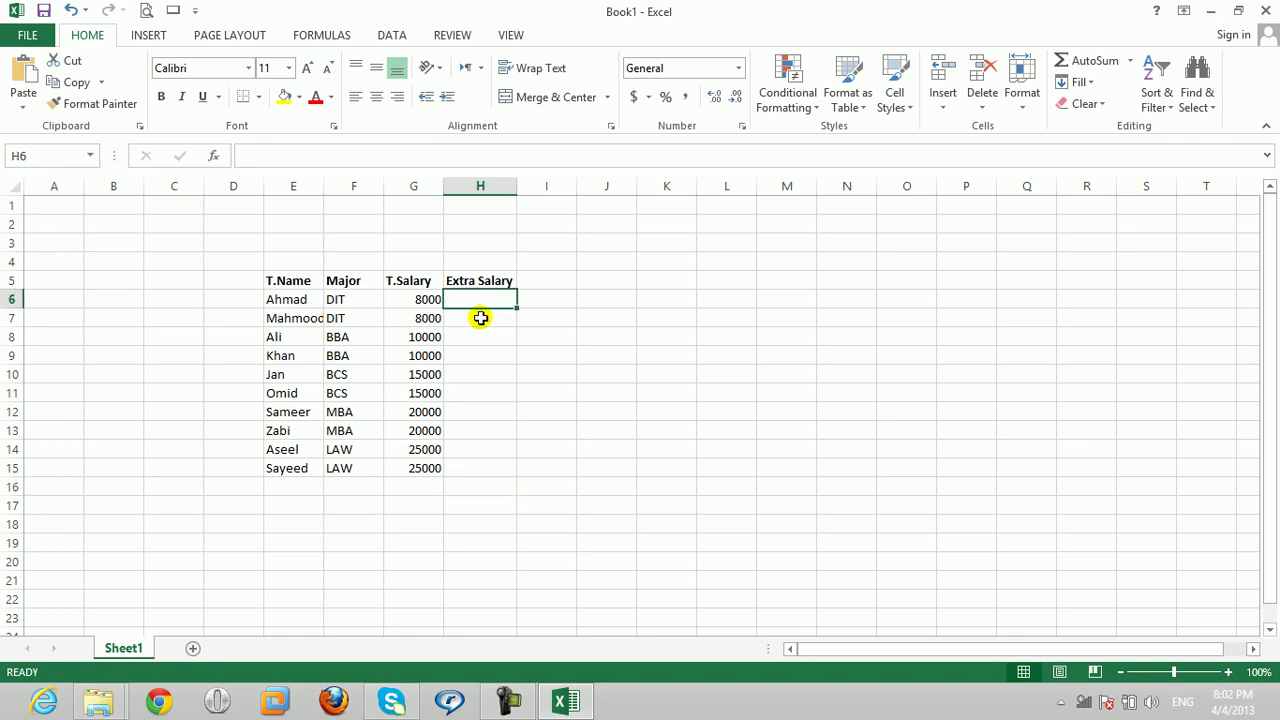
pyautogui.press('Down')
pyautogui.press('Right')
pyautogui.press('Left')
pyautogui.press('Up')
pyautogui.click(420, 301)
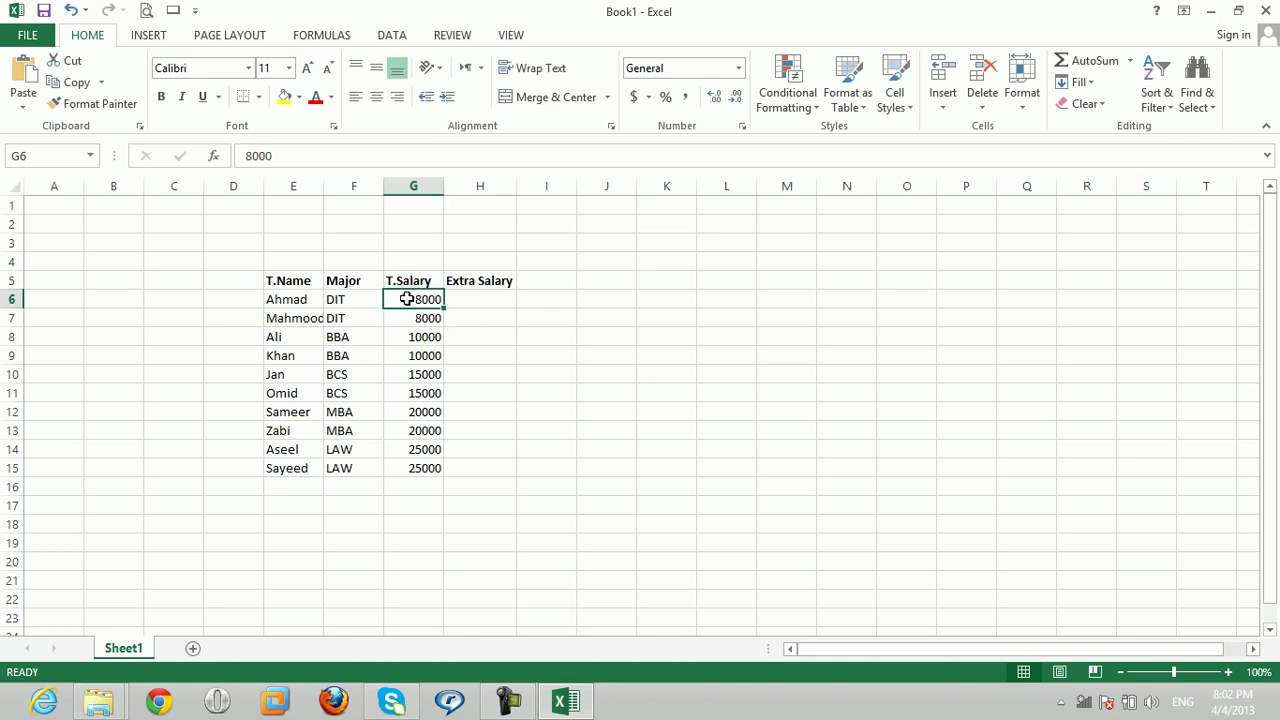
pyautogui.click(477, 297)
pyautogui.click(477, 297)
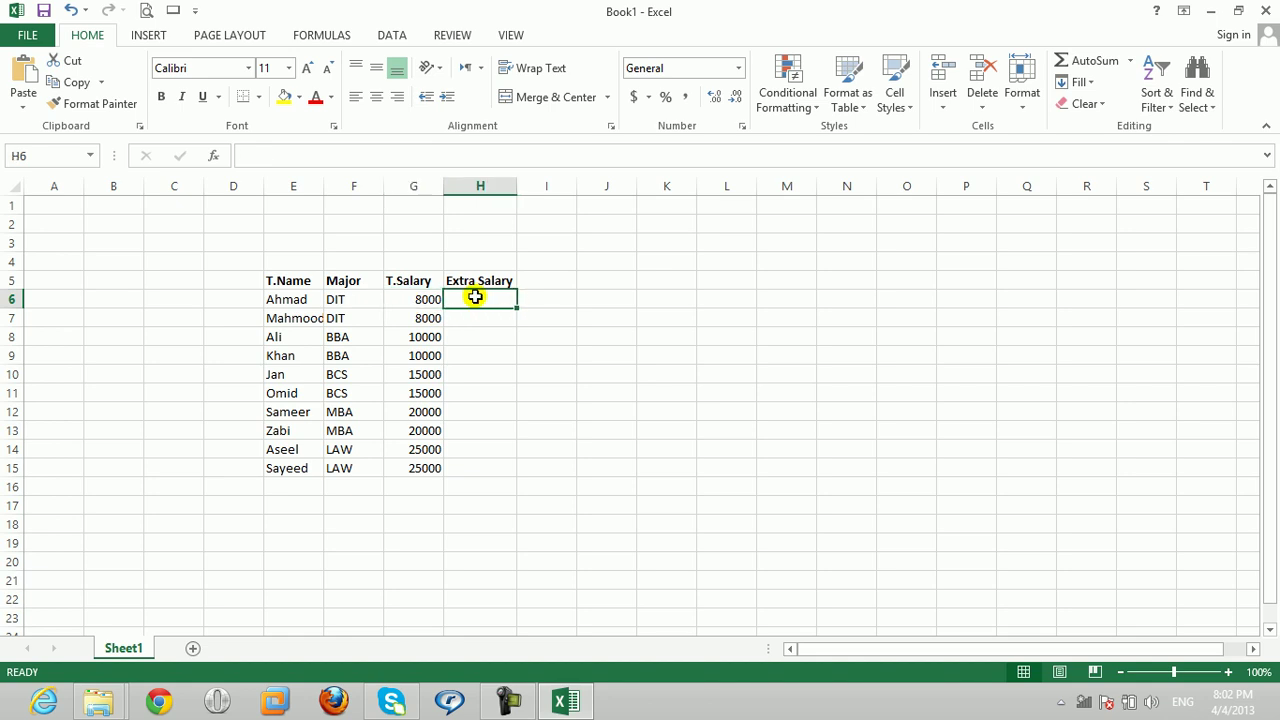
pyautogui.click(410, 378)
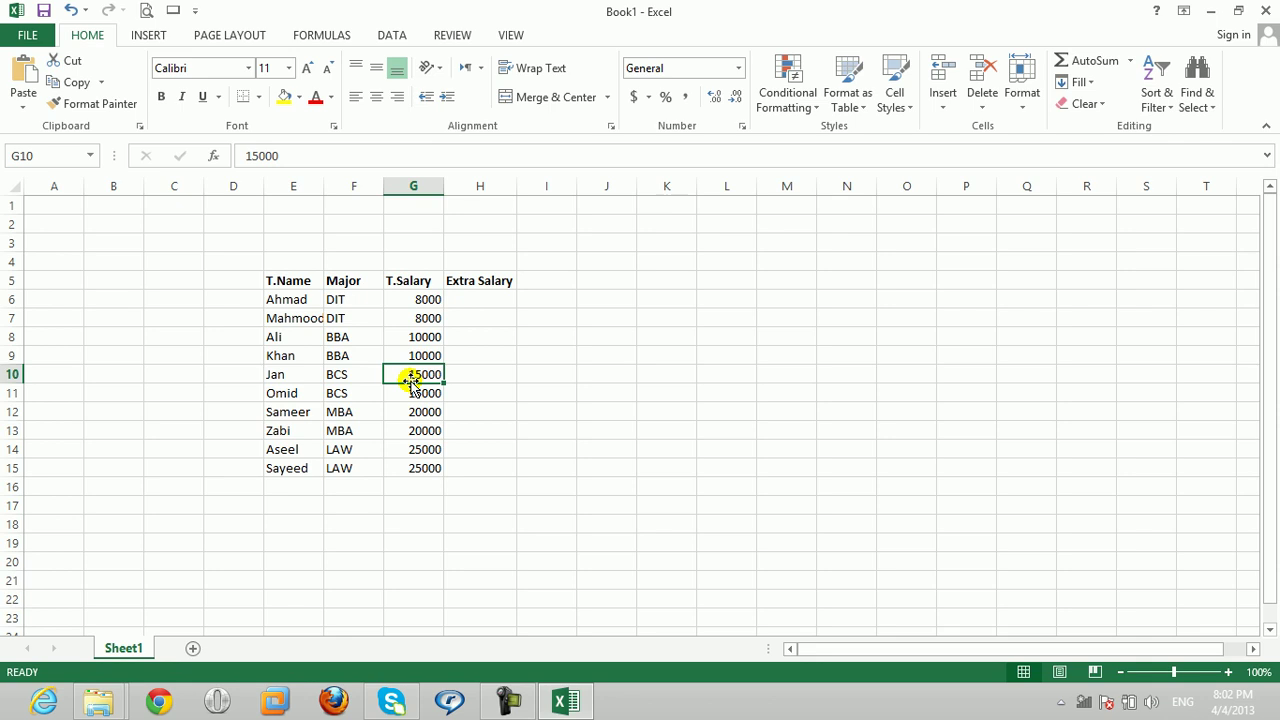
pyautogui.click(352, 484)
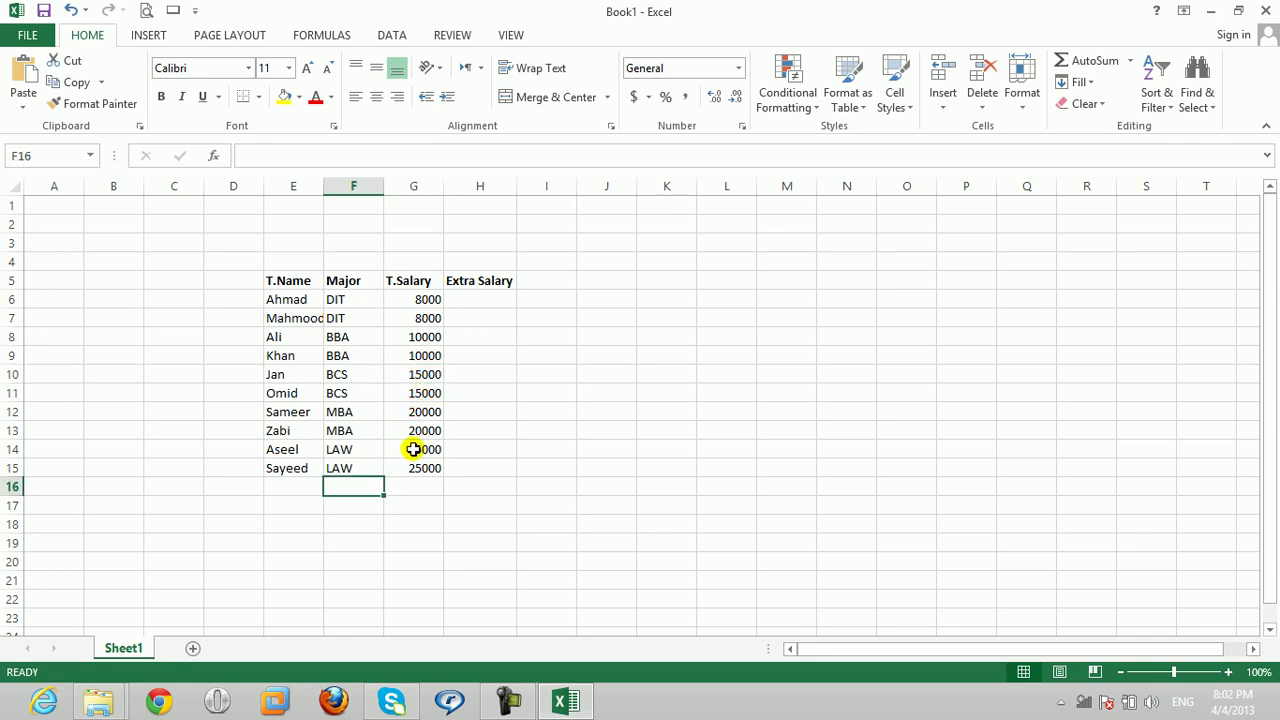
pyautogui.click(413, 449)
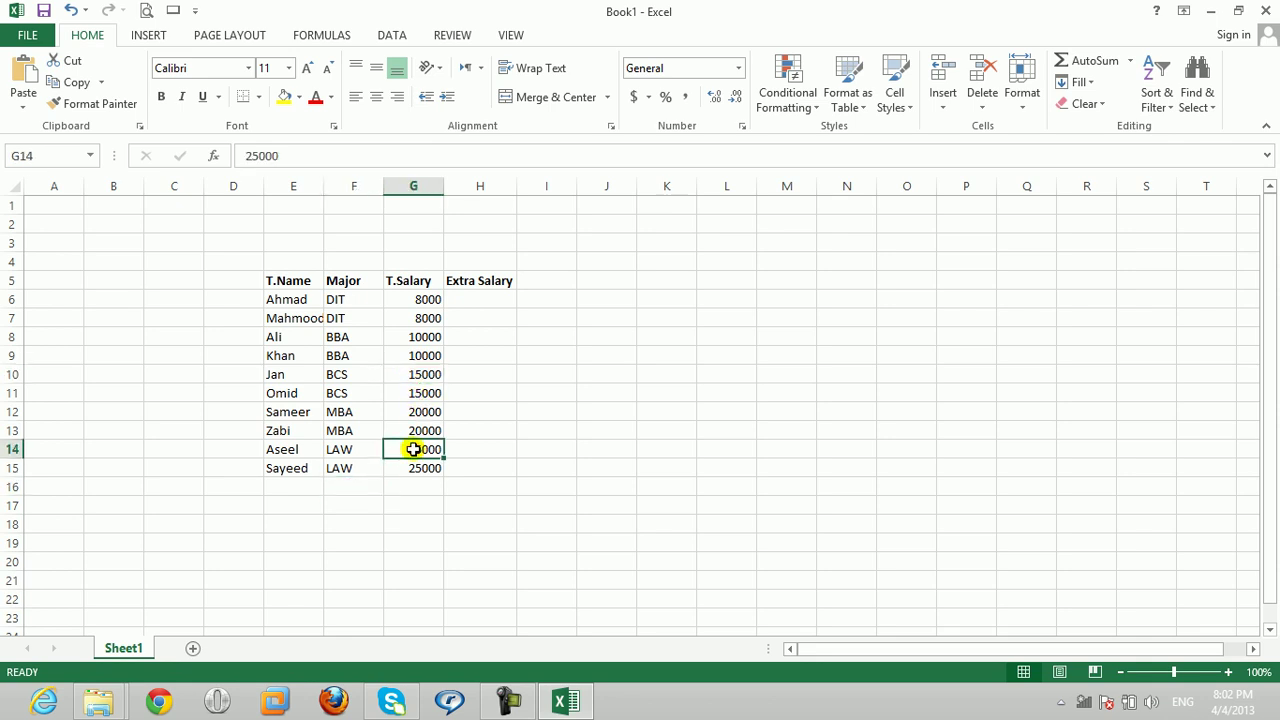
pyautogui.click(416, 412)
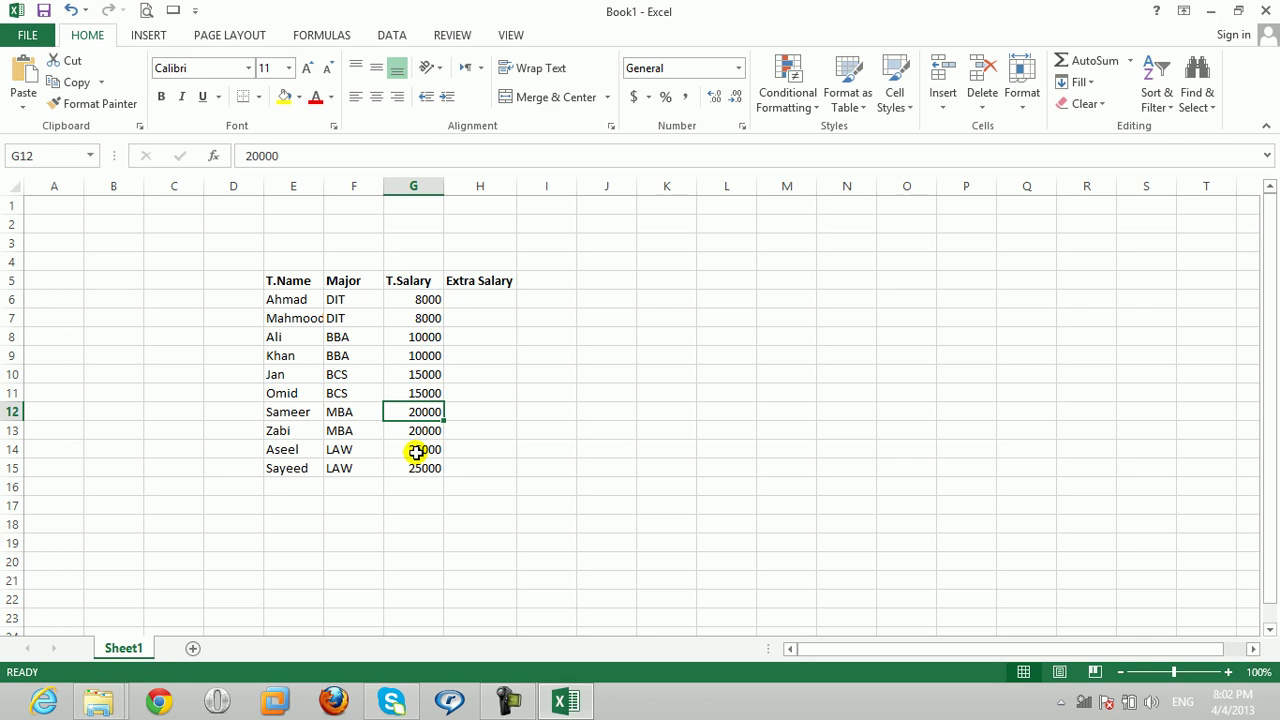
pyautogui.click(430, 447)
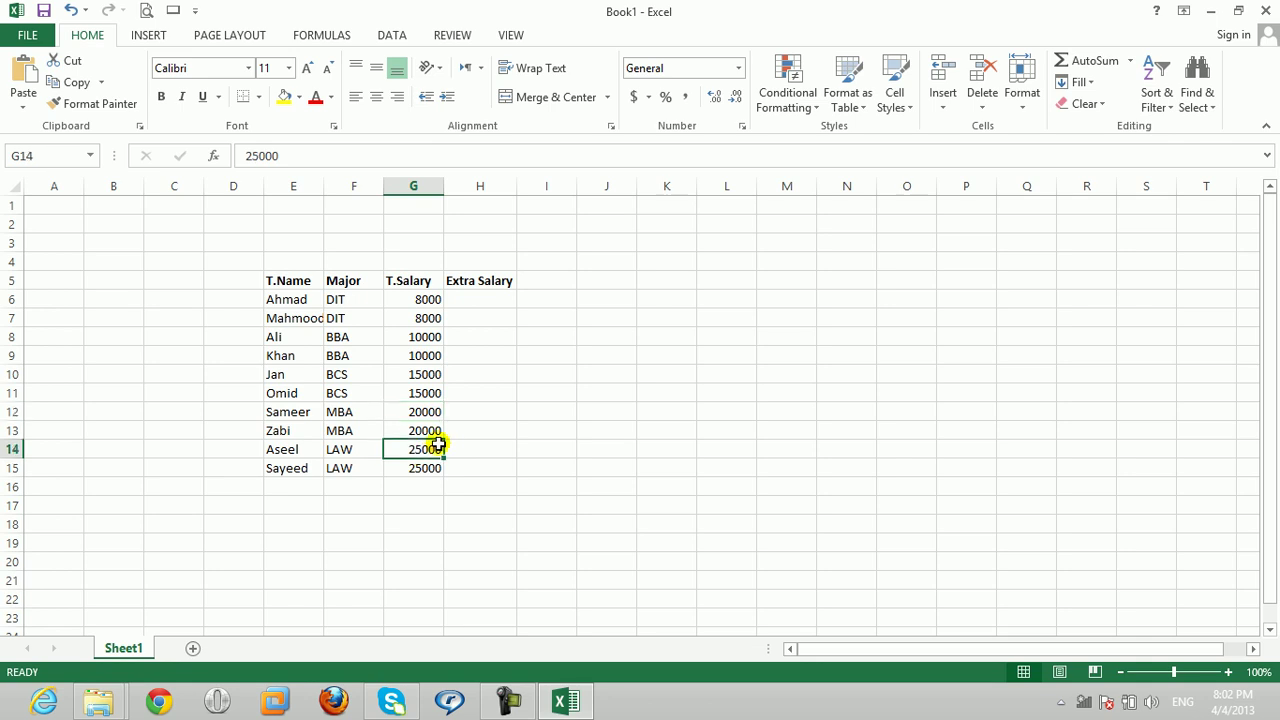
pyautogui.click(239, 209)
pyautogui.click(175, 210)
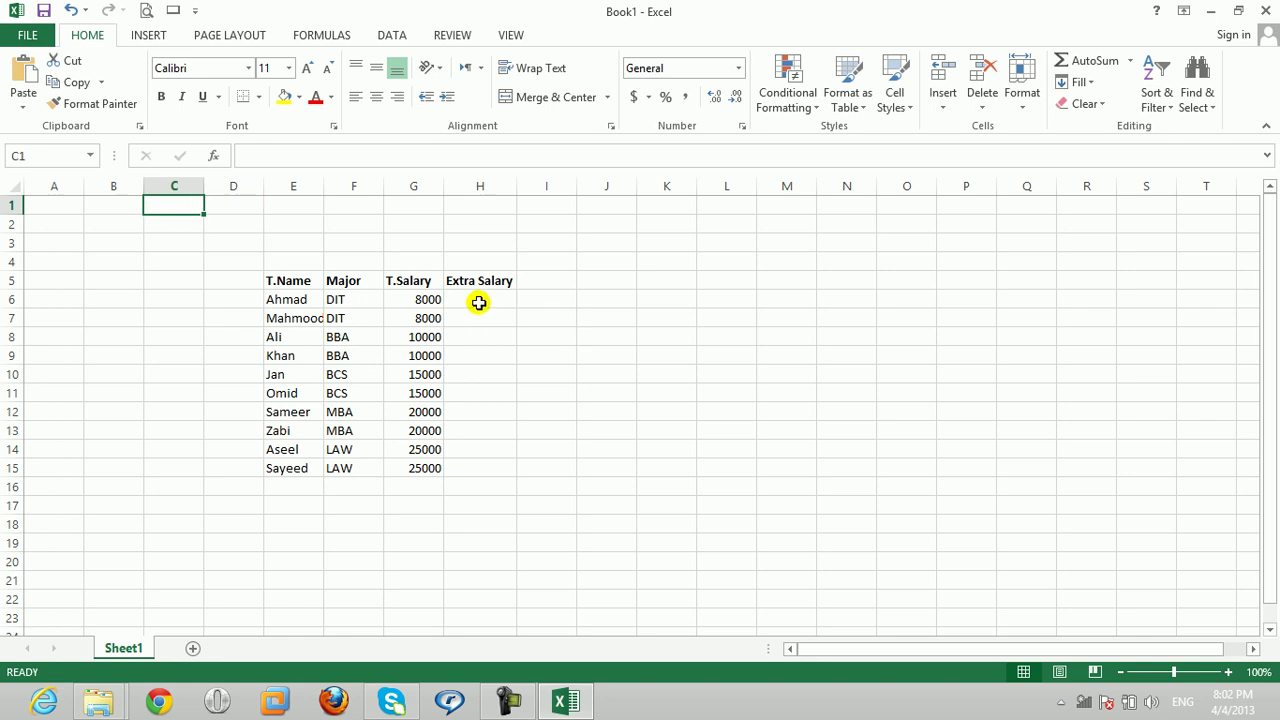
pyautogui.click(479, 301)
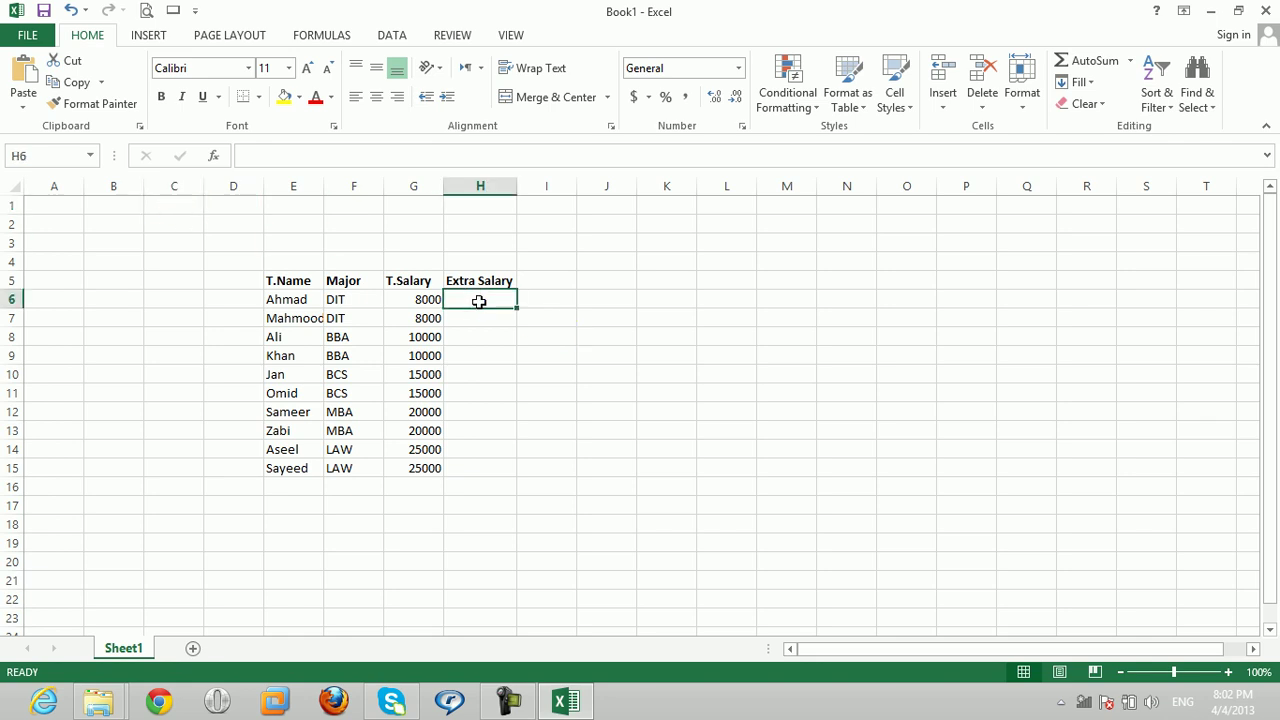
pyautogui.click(173, 218)
pyautogui.click(171, 207)
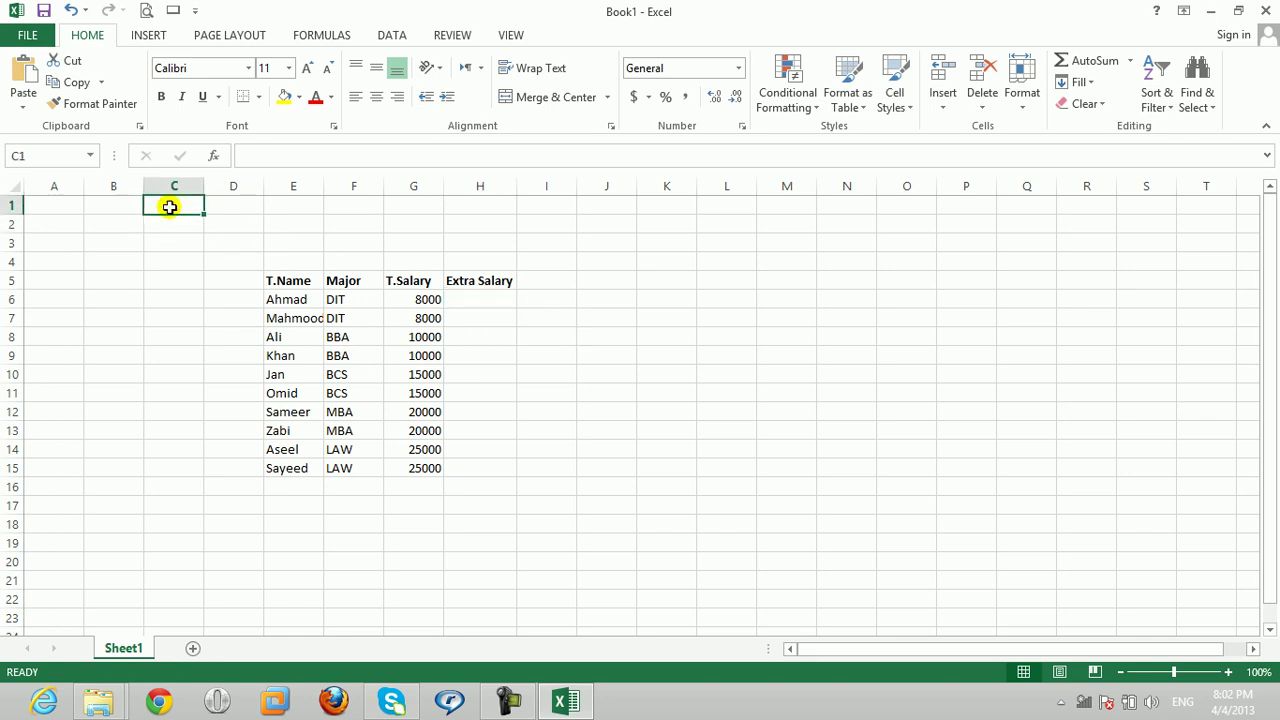
# - Start the C1 text note '=IF(ONE T.SALARY SELECT>10000,ONE SALARY SELECT*10/100,IF'
pyautogui.write("'=IF(")
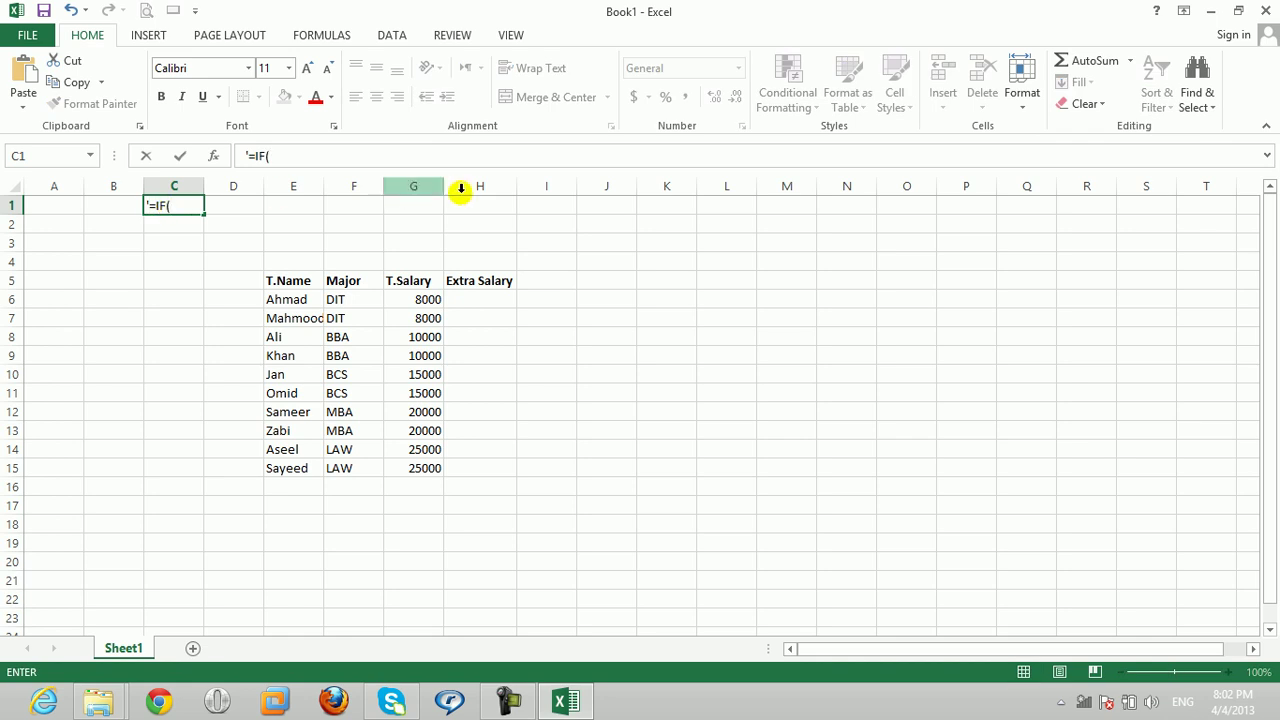
pyautogui.write('ONE s')
pyautogui.press('BackSpace')
pyautogui.write('tsALARY sELECT')
pyautogui.press('BackSpace')
pyautogui.press('BackSpace')
pyautogui.press('BackSpace')
pyautogui.press('BackSpace')
pyautogui.press('BackSpace')
pyautogui.press('BackSpace')
pyautogui.press('BackSpace')
pyautogui.press('BackSpace')
pyautogui.press('BackSpace')
pyautogui.press('BackSpace')
pyautogui.press('BackSpace')
pyautogui.press('BackSpace')
pyautogui.press('BackSpace')
pyautogui.press('BackSpace')
pyautogui.press('BackSpace')
pyautogui.press('BackSpace')
pyautogui.write('T.SALARY SELECT')
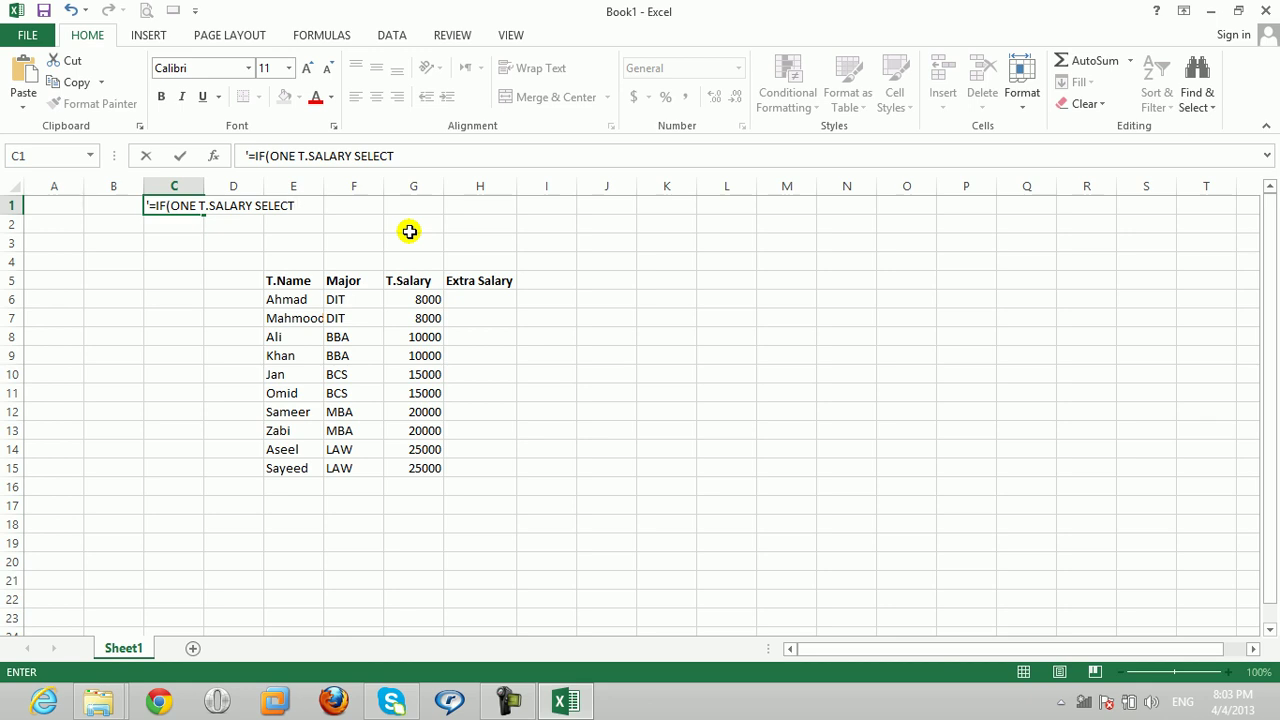
pyautogui.write('15')
pyautogui.write('00')
pyautogui.press('BackSpace')
pyautogui.press('BackSpace')
pyautogui.press('BackSpace')
pyautogui.press('BackSpace')
pyautogui.write('10000')
pyautogui.write(',')
pyautogui.write('ONE SALARY SELECT')
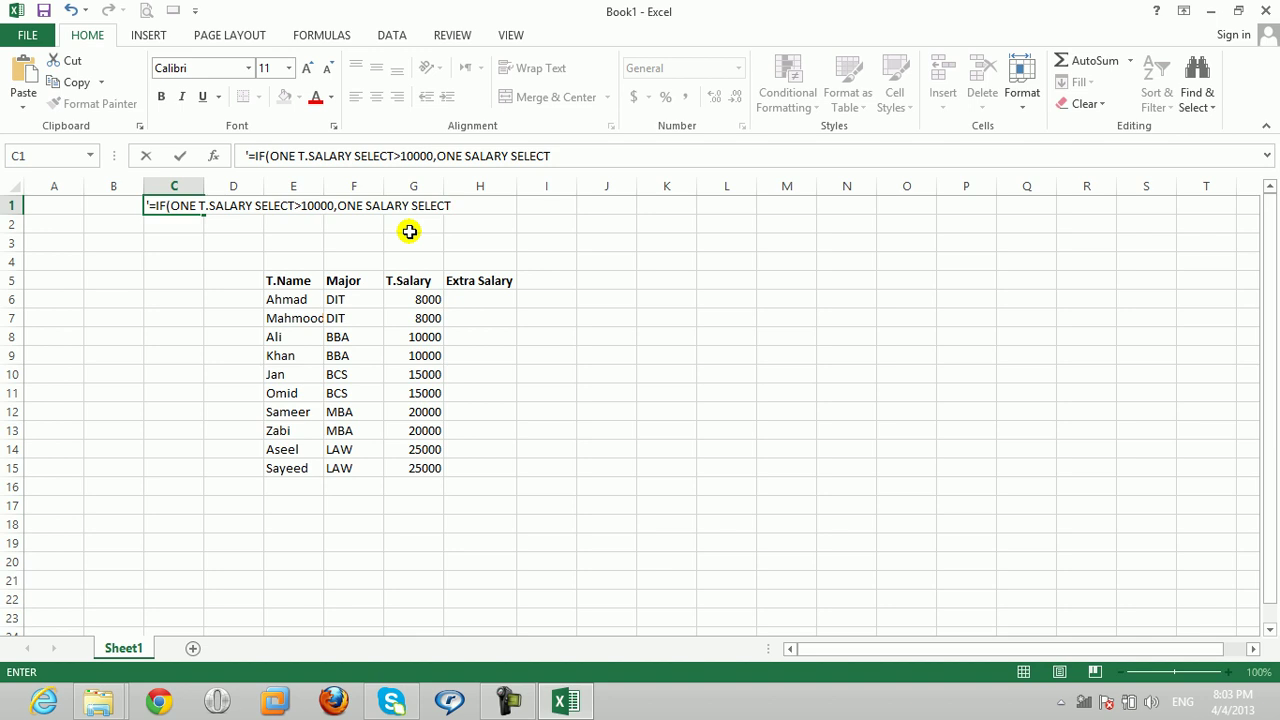
pyautogui.write('*10/100,IF(')
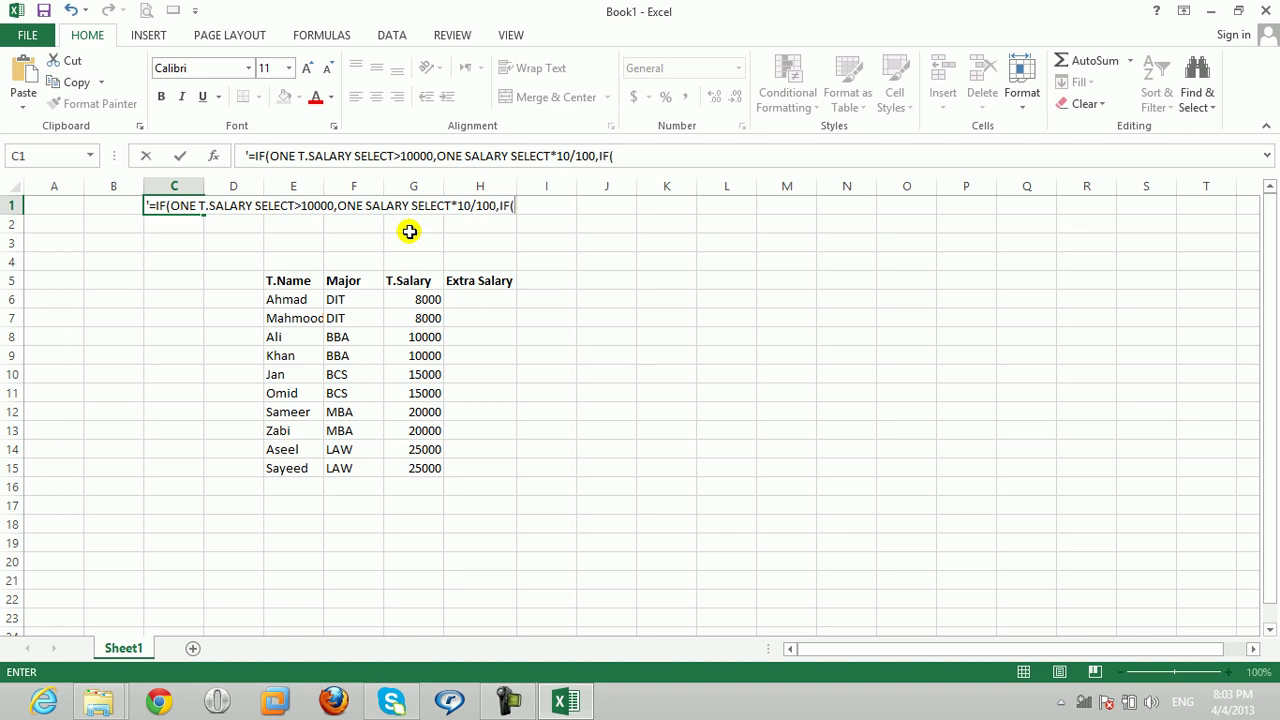
# - Finish the note with the >20000, *20/100, 0 branch, commit it, and bold it
pyautogui.write('ONE t')
pyautogui.write('.sAKA')
pyautogui.press('BackSpace')
pyautogui.write('LARY')
pyautogui.press('BackSpace')
pyautogui.press('BackSpace')
pyautogui.press('BackSpace')
pyautogui.press('BackSpace')
pyautogui.press('BackSpace')
pyautogui.press('BackSpace')
pyautogui.press('BackSpace')
pyautogui.press('BackSpace')
pyautogui.press('BackSpace')
pyautogui.write('T.SALARY SELECT')
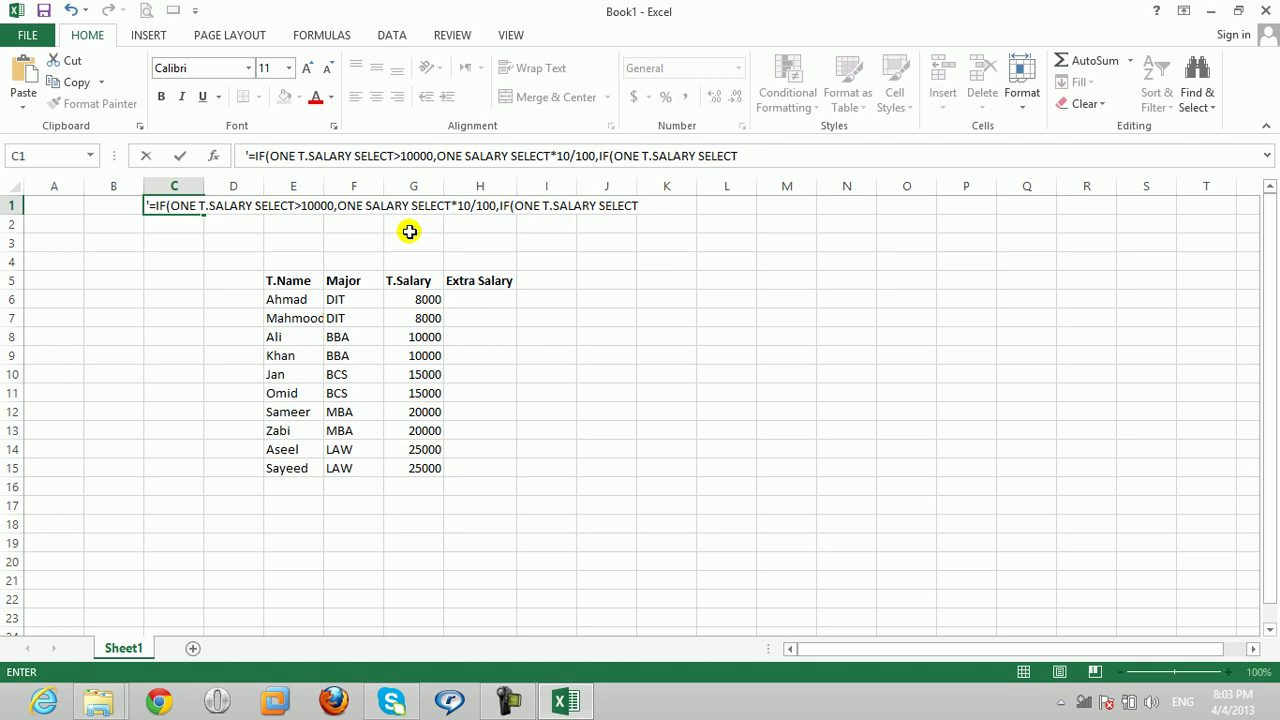
pyautogui.write('20000,')
pyautogui.write('ONE T.SALAY SELECT*20/100,0))')
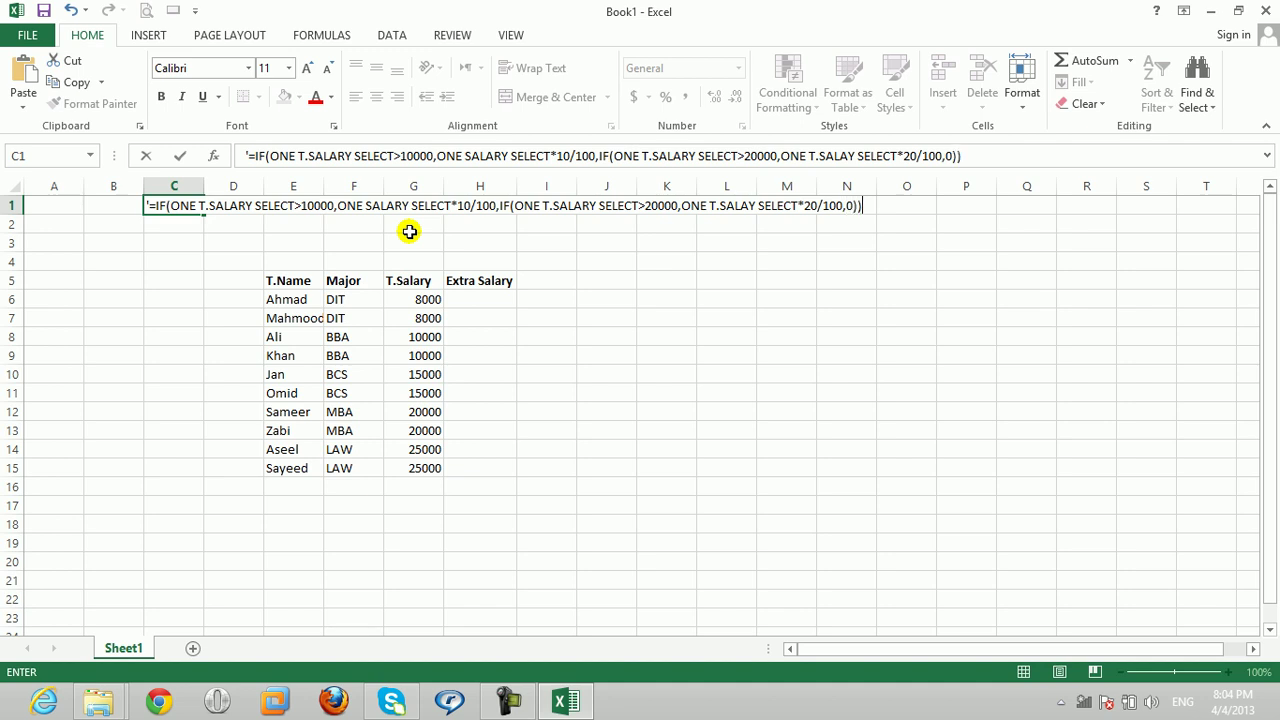
pyautogui.press('Return')
pyautogui.press('Return')
pyautogui.press('Up')
pyautogui.press('Up')
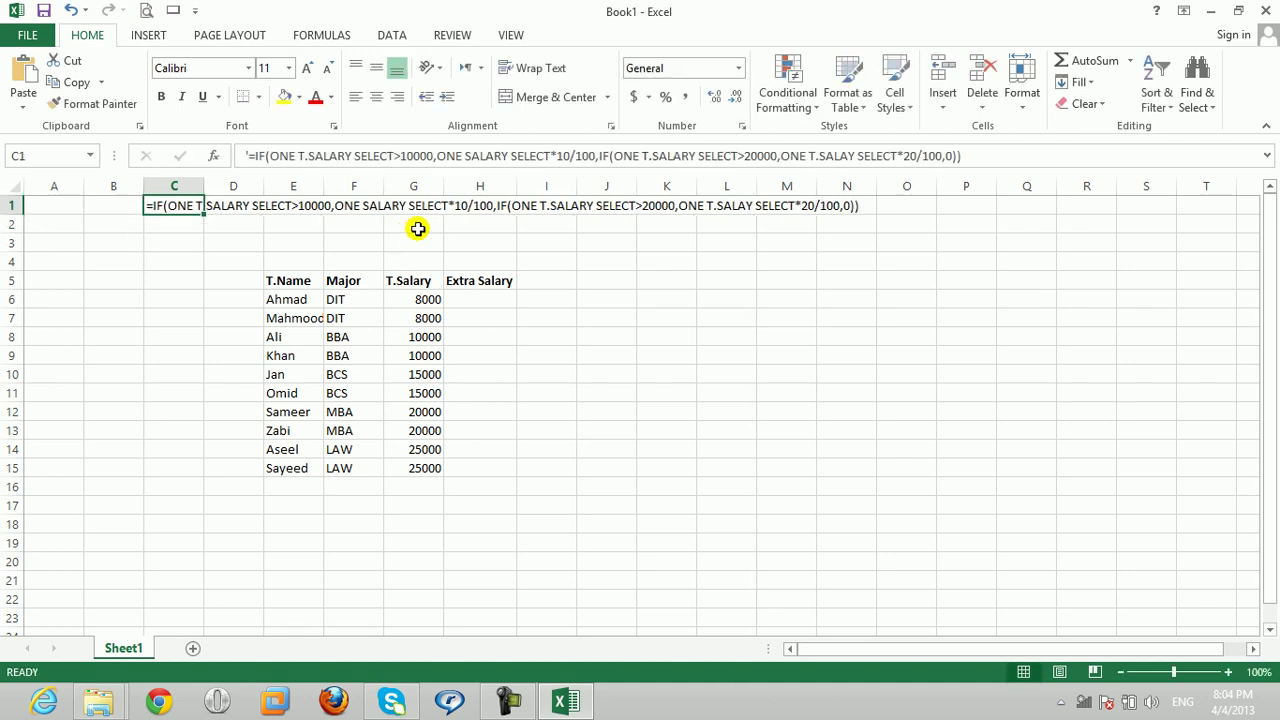
pyautogui.hotkey('ctrl', 'b')
pyautogui.click(428, 226)
# - In H6, begin the formula =IF(G6>10000,G6*10/100,IF( using G6 references
pyautogui.press('Right')
pyautogui.press('Down')
pyautogui.press('Down')
pyautogui.press('Down')
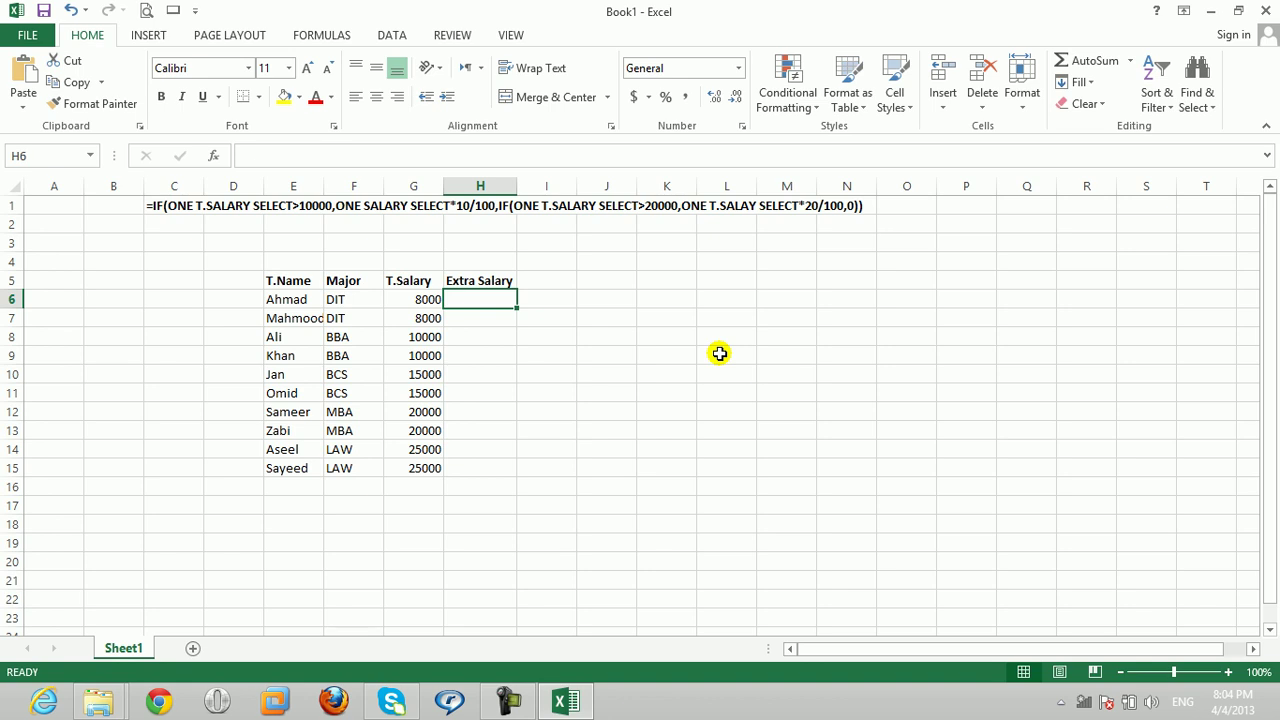
pyautogui.write('=if')
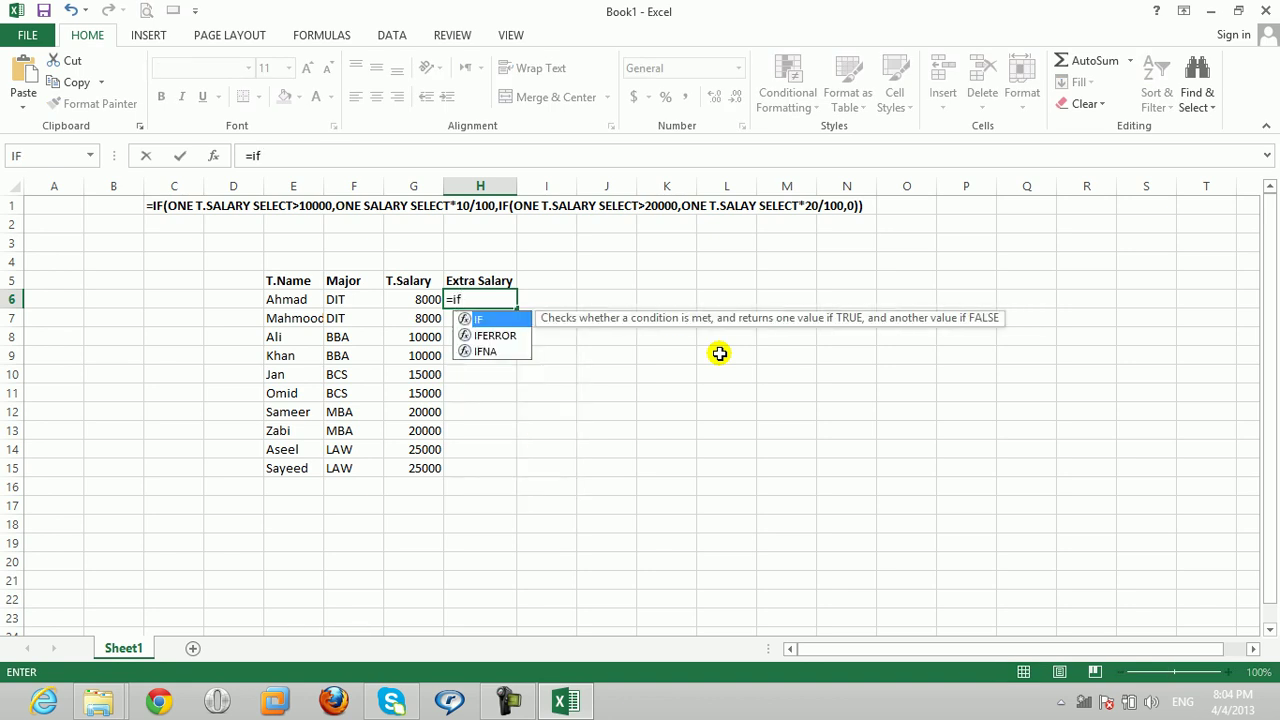
pyautogui.write('(')
pyautogui.click(413, 299)
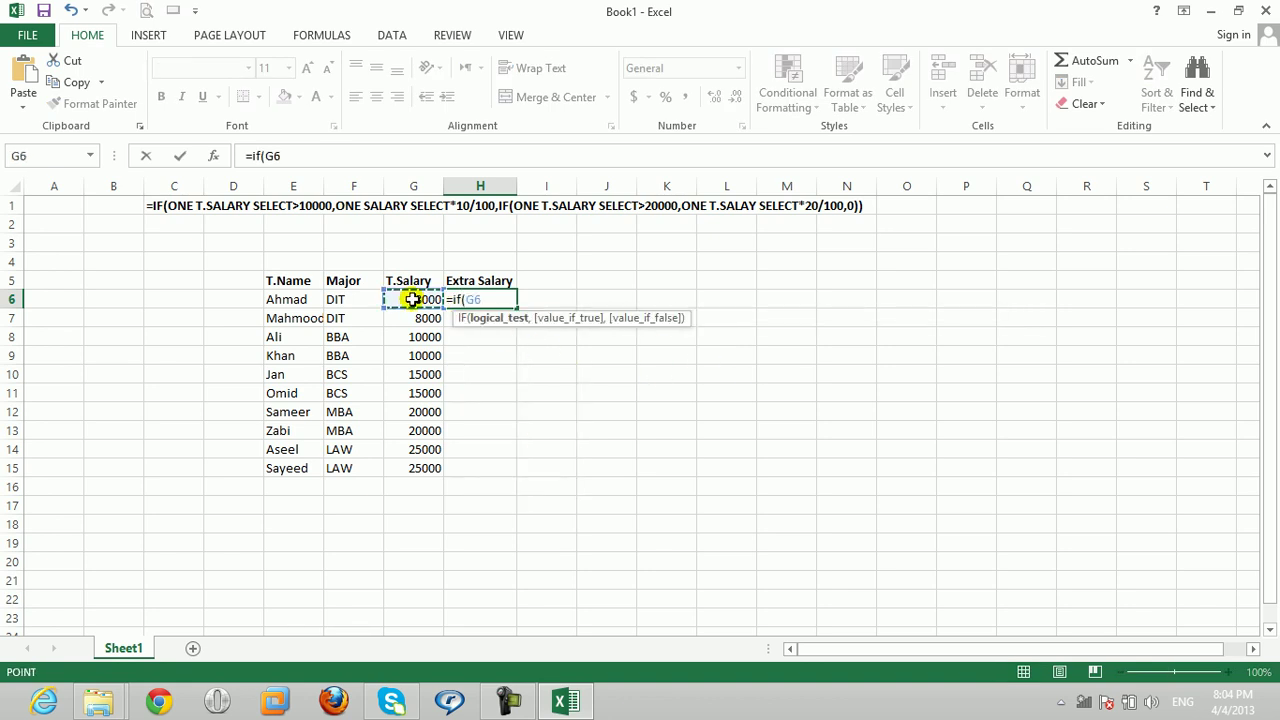
pyautogui.write('>15')
pyautogui.write('000')
pyautogui.press('BackSpace')
pyautogui.press('BackSpace')
pyautogui.press('BackSpace')
pyautogui.press('BackSpace')
pyautogui.write('0000,')
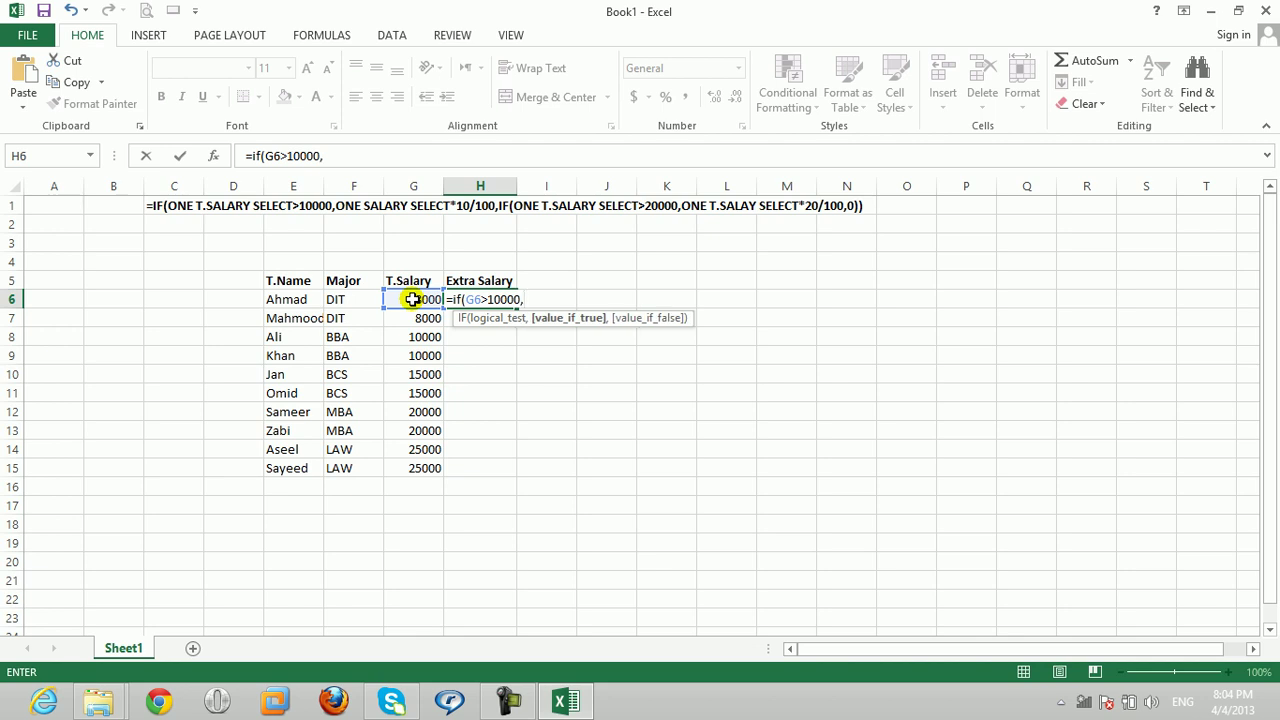
pyautogui.click(424, 298)
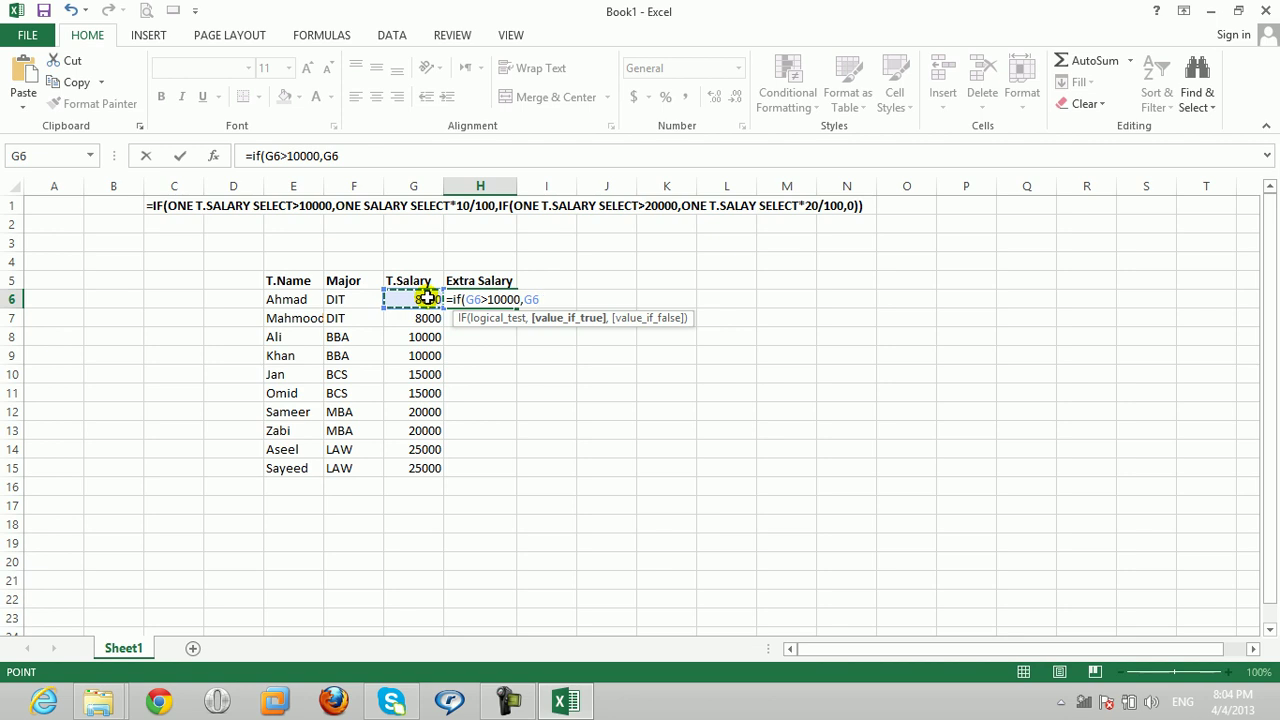
pyautogui.write('*10/')
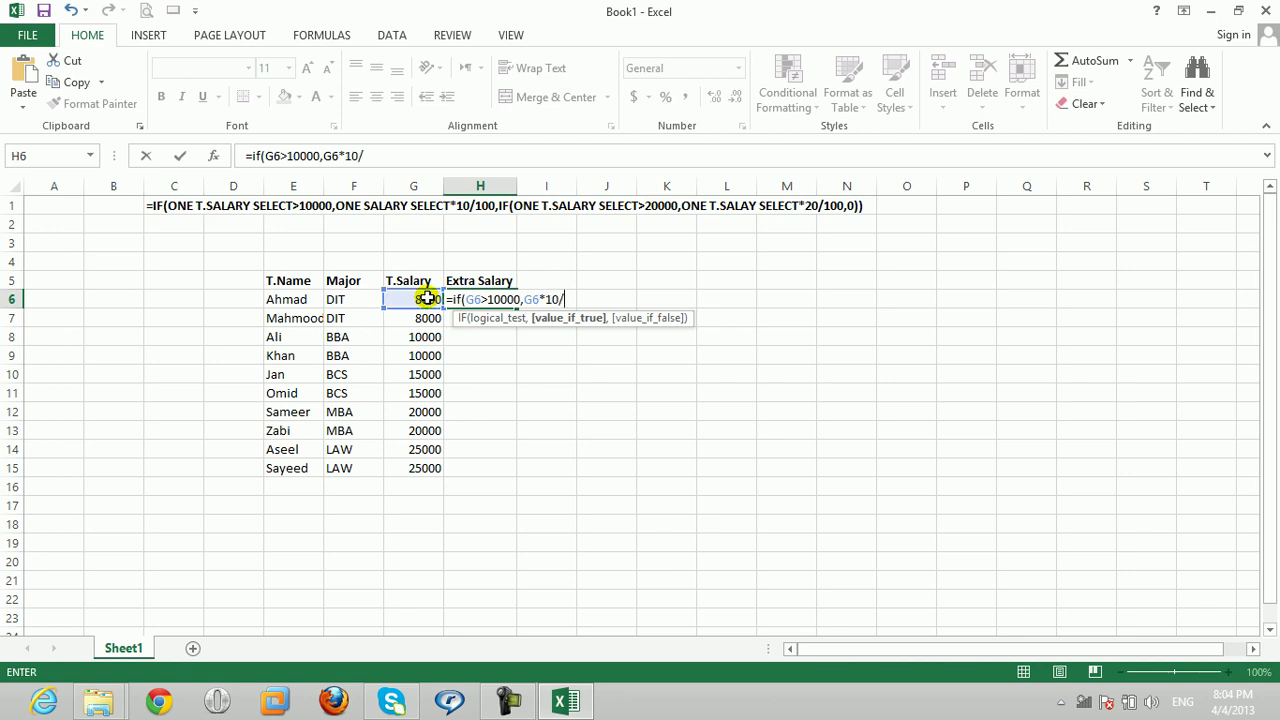
pyautogui.write('100')
pyautogui.write(',if(')
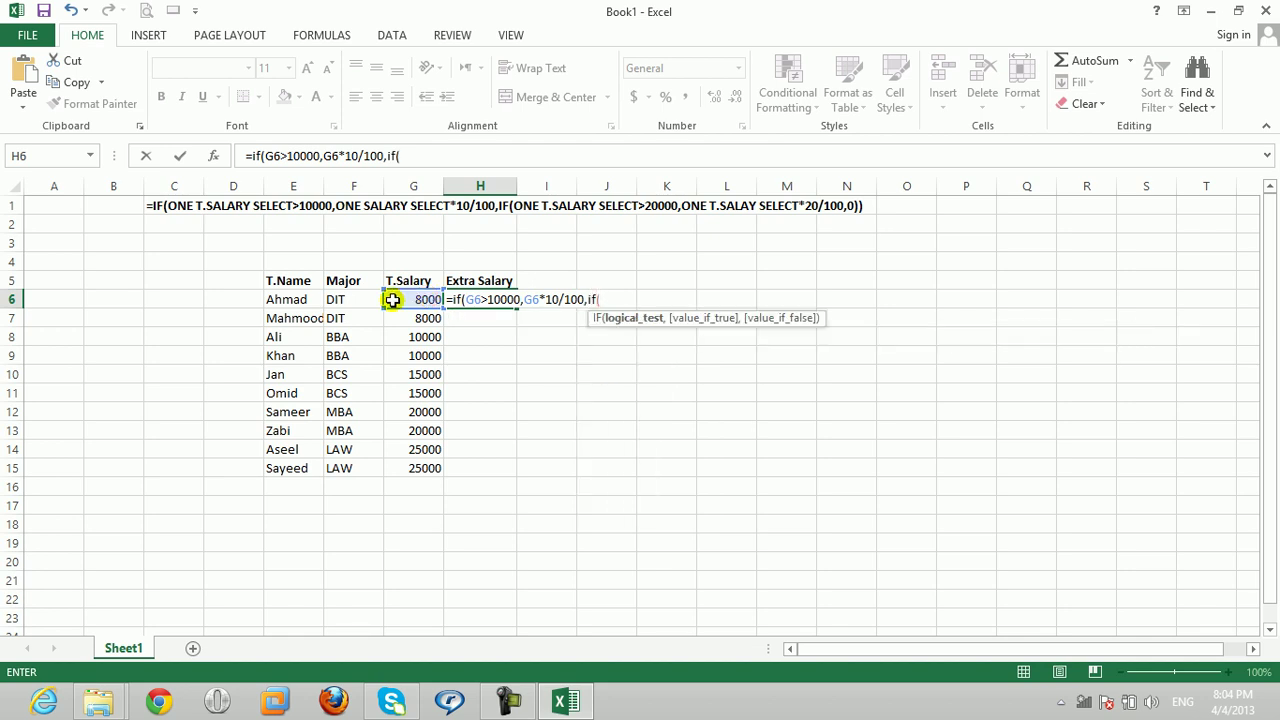
# - Complete the nested IF with G6>20000,G6*20/100,0)) and enter it
pyautogui.click(401, 301)
pyautogui.write('>20000,')
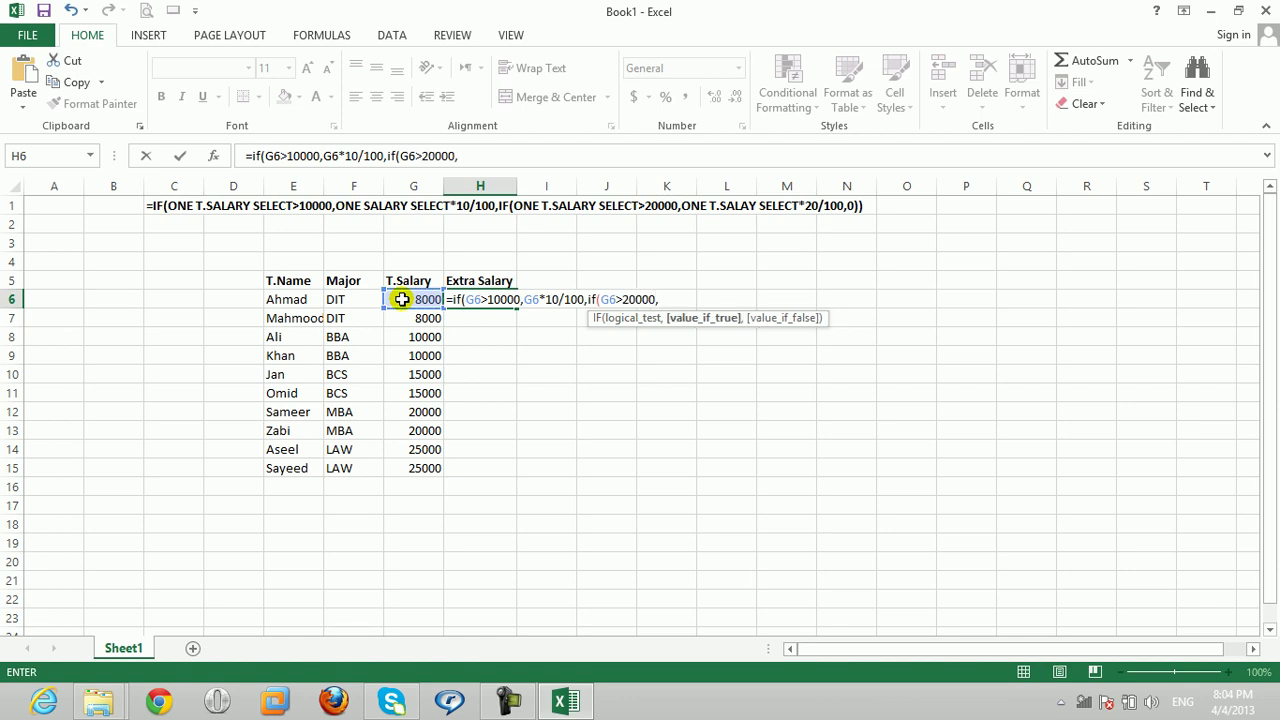
pyautogui.click(410, 298)
pyautogui.write('*20')
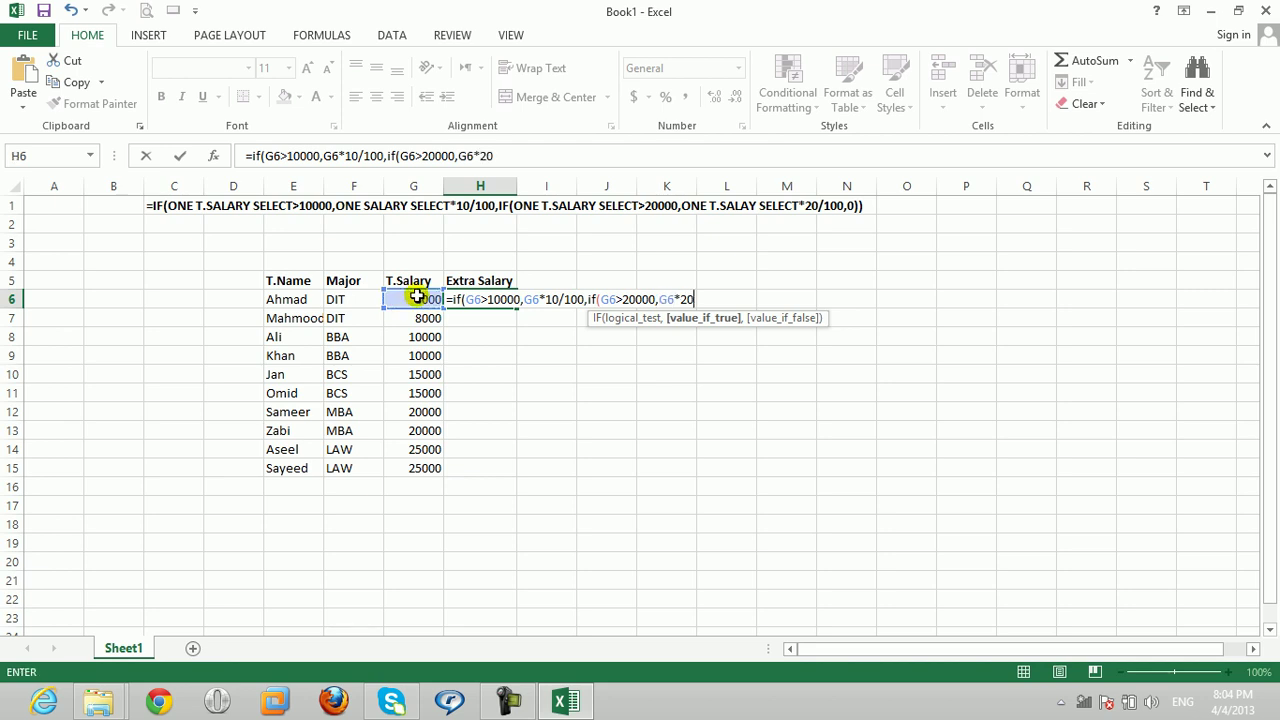
pyautogui.write('/1000')
pyautogui.press('BackSpace')
pyautogui.write(',0))')
pyautogui.press('Return')
pyautogui.click(452, 297)
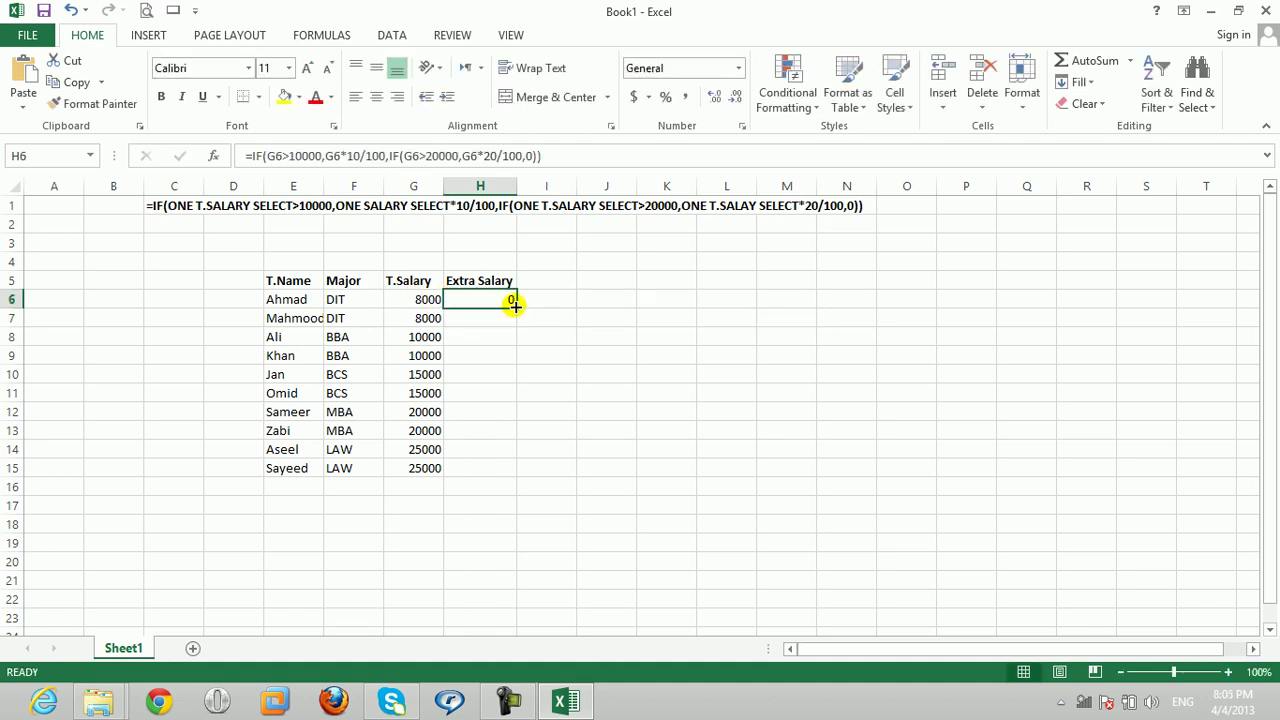
pyautogui.doubleClick(516, 308)
pyautogui.click(424, 378)
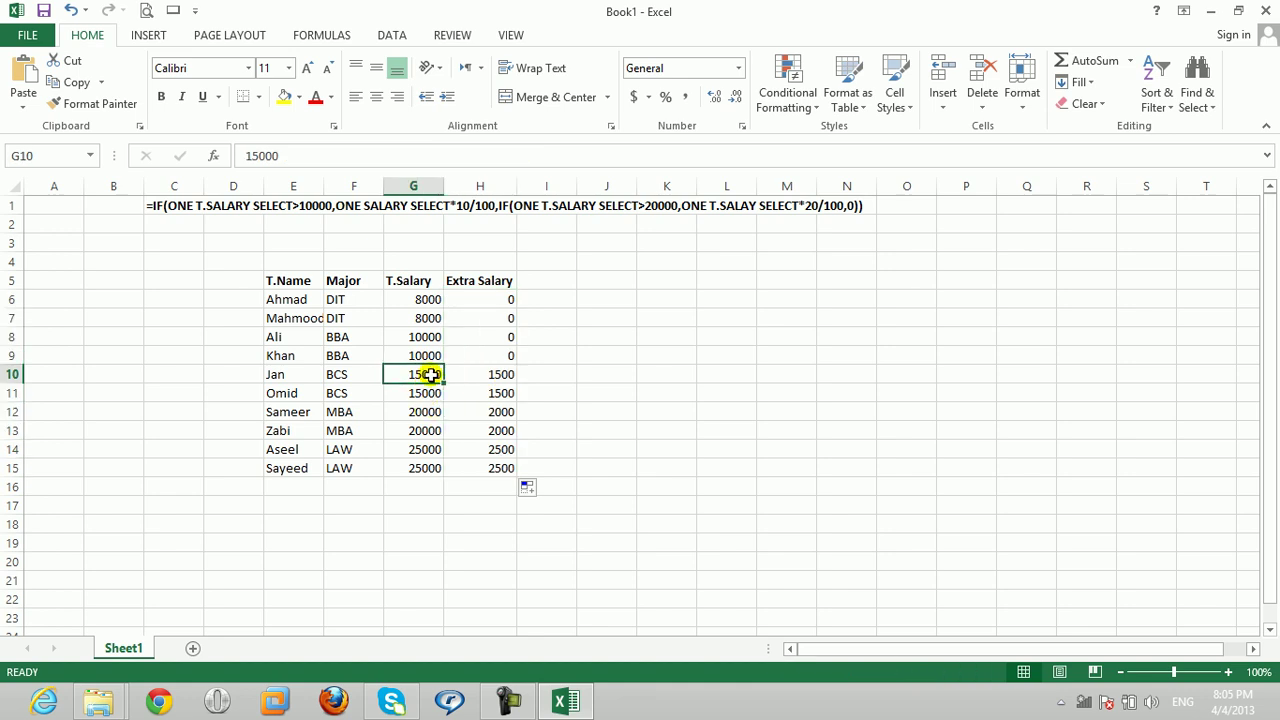
pyautogui.click(475, 374)
pyautogui.click(475, 410)
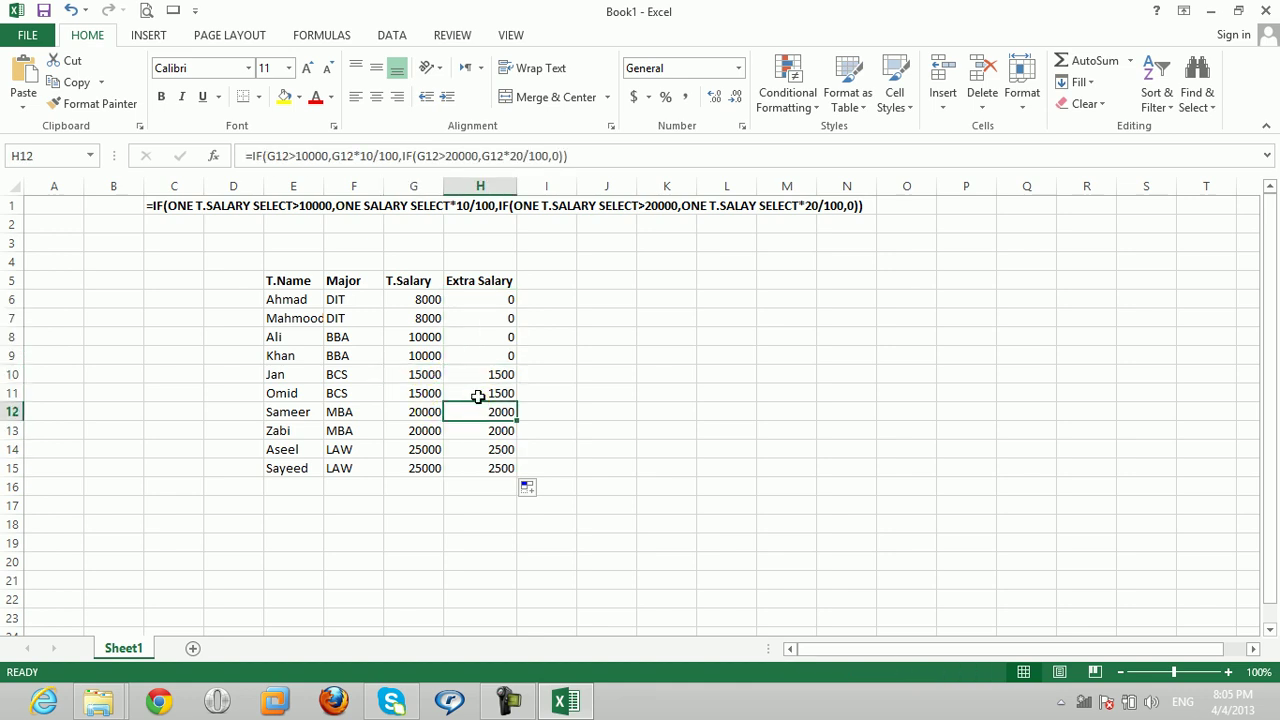
pyautogui.click(478, 395)
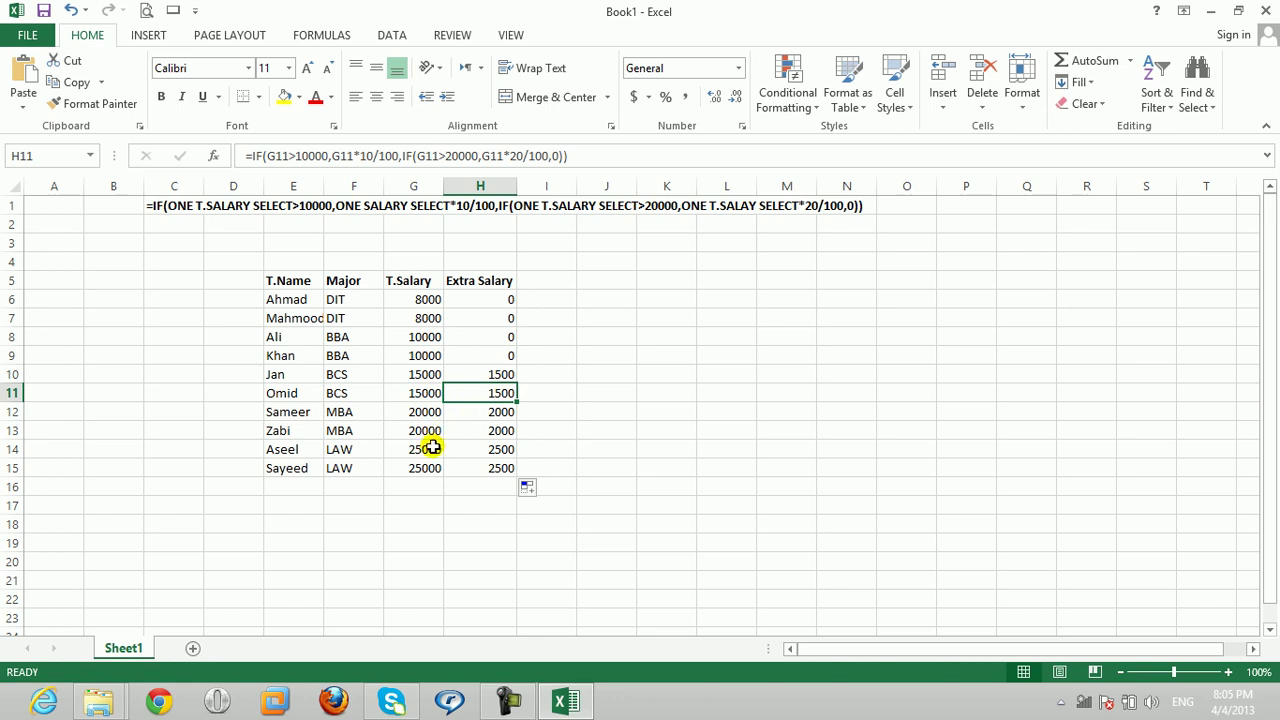
pyautogui.click(481, 451)
pyautogui.click(490, 467)
pyautogui.click(490, 450)
pyautogui.click(492, 430)
pyautogui.click(491, 410)
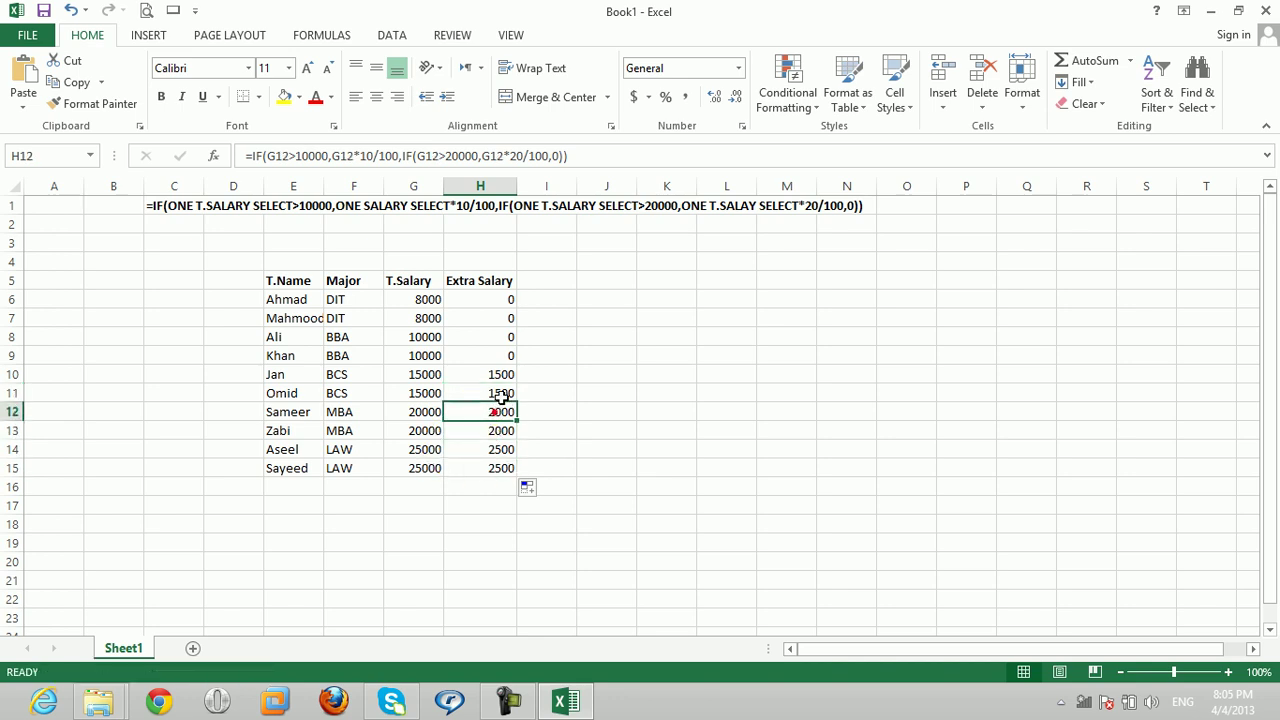
pyautogui.click(545, 282)
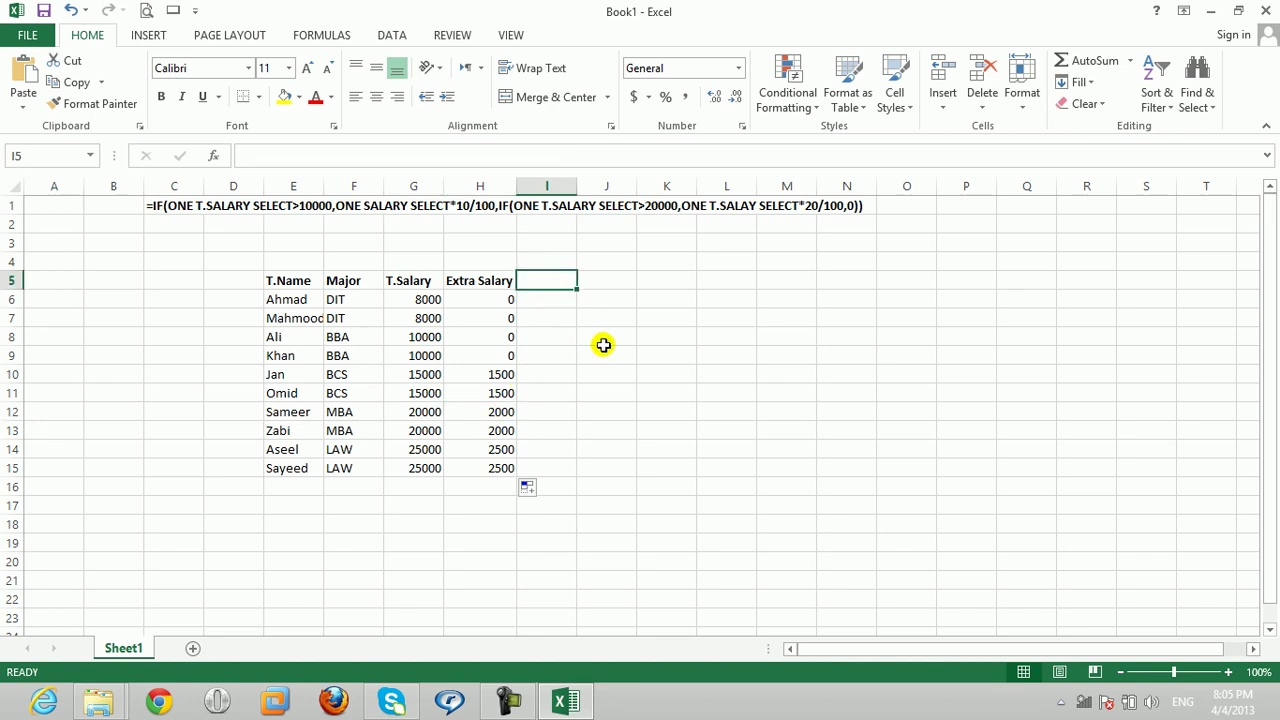
# - Type the heading 'Total' in cell I5
pyautogui.write('to')
pyautogui.press('BackSpace')
pyautogui.press('BackSpace')
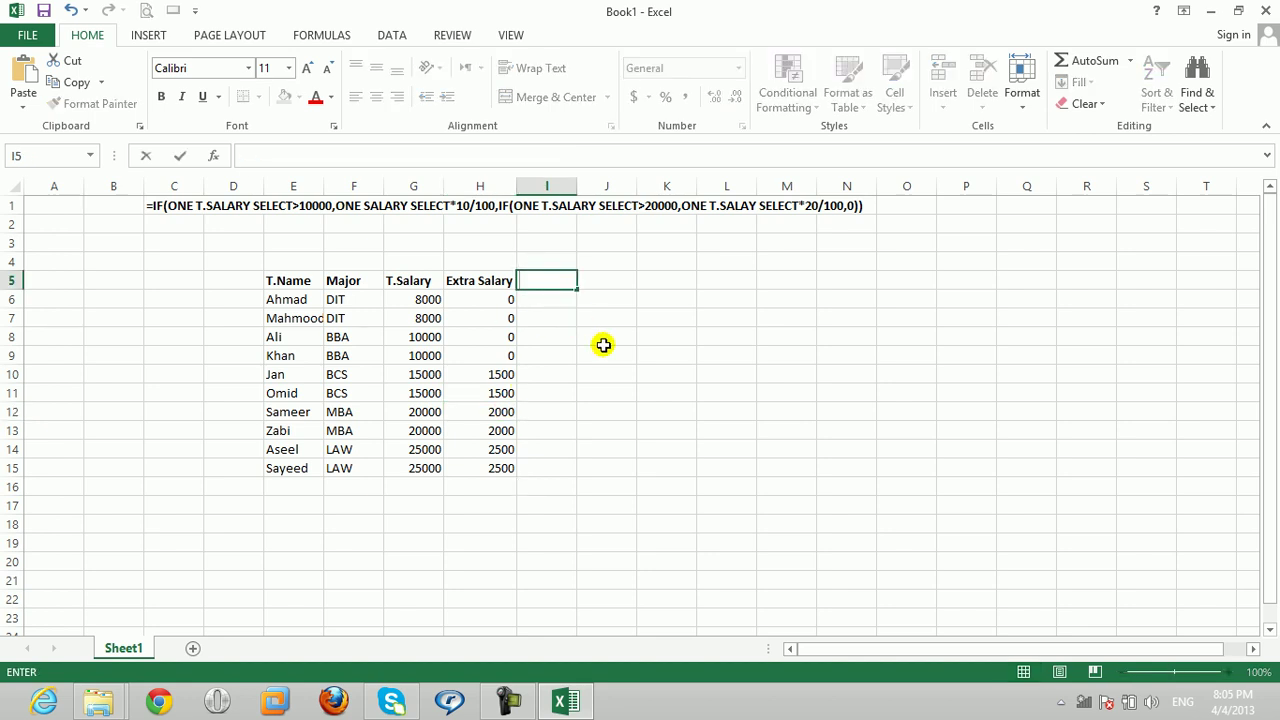
pyautogui.write('Total')
pyautogui.press('Return')
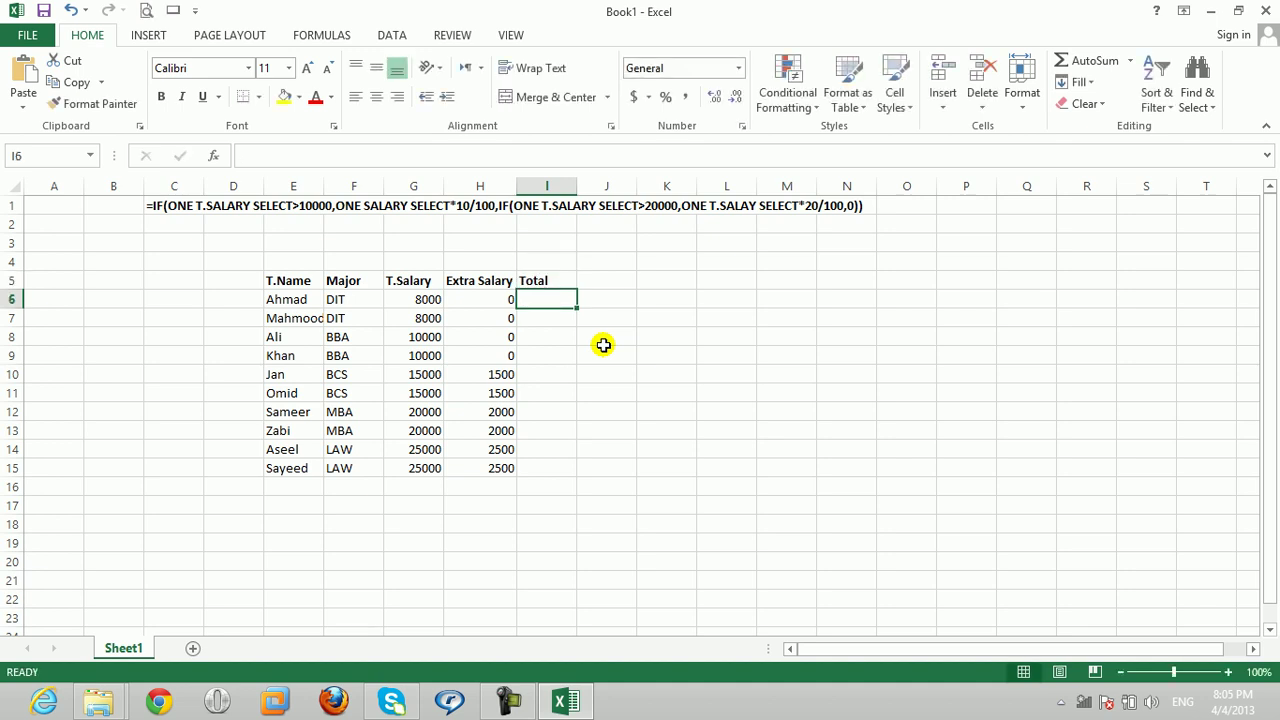
# - Enter =G6-H6 in I6 and fill it down to row 15
pyautogui.write('=')
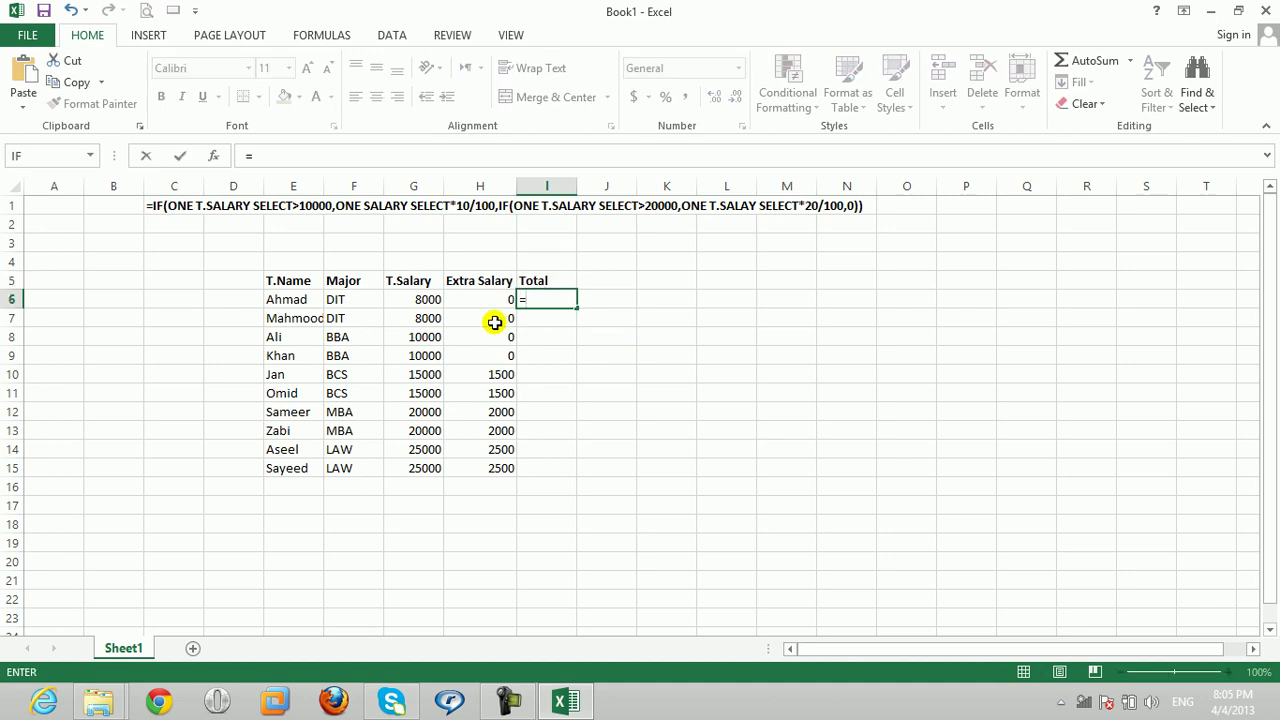
pyautogui.click(417, 306)
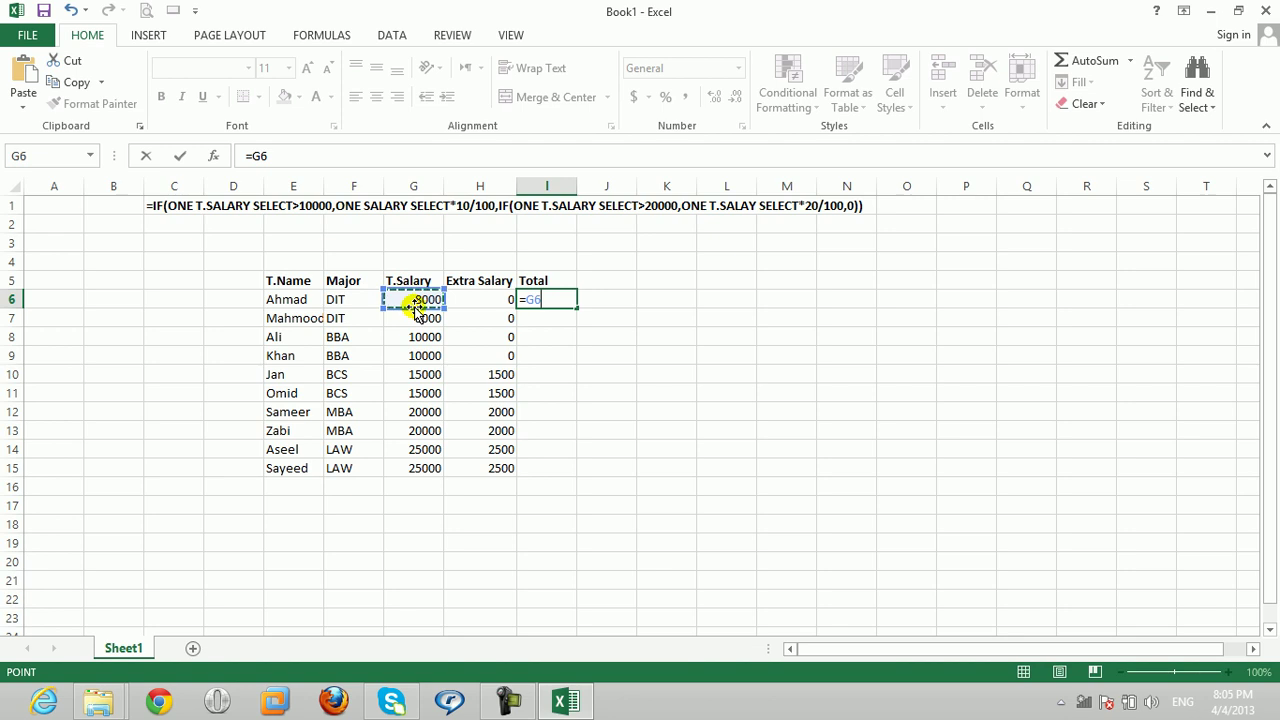
pyautogui.write('-')
pyautogui.click(462, 299)
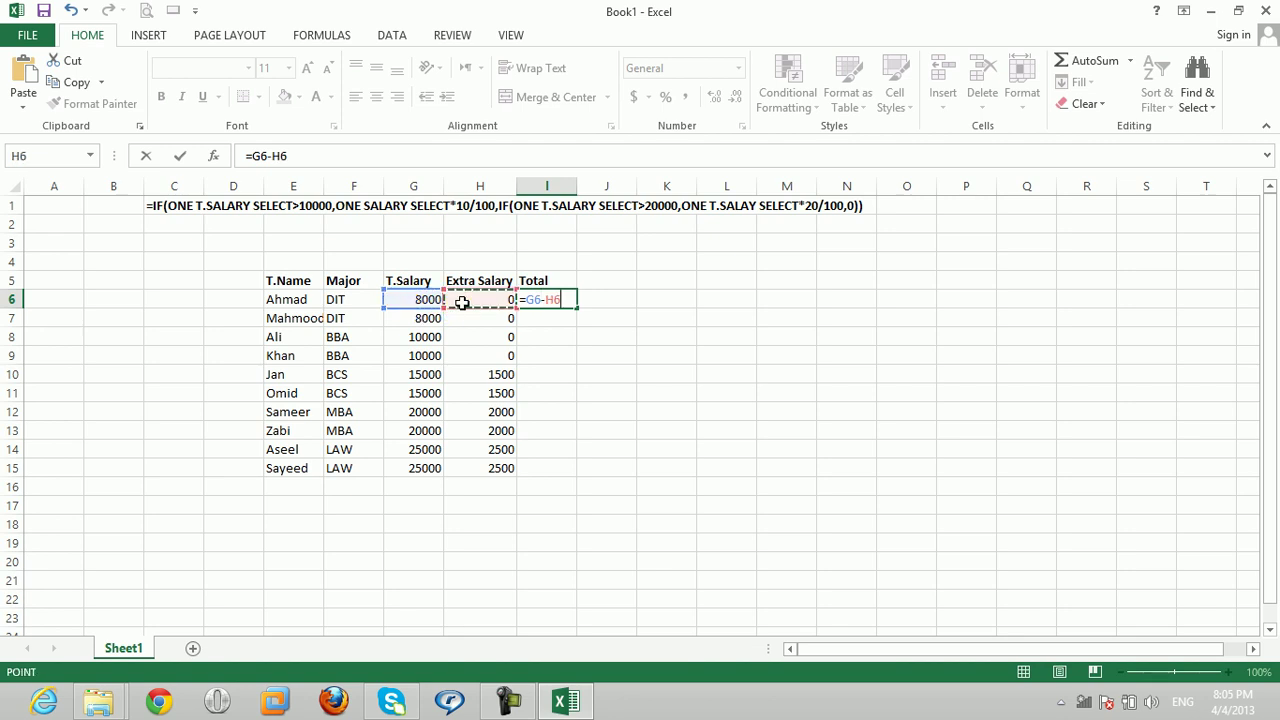
pyautogui.press('Return')
pyautogui.click(550, 300)
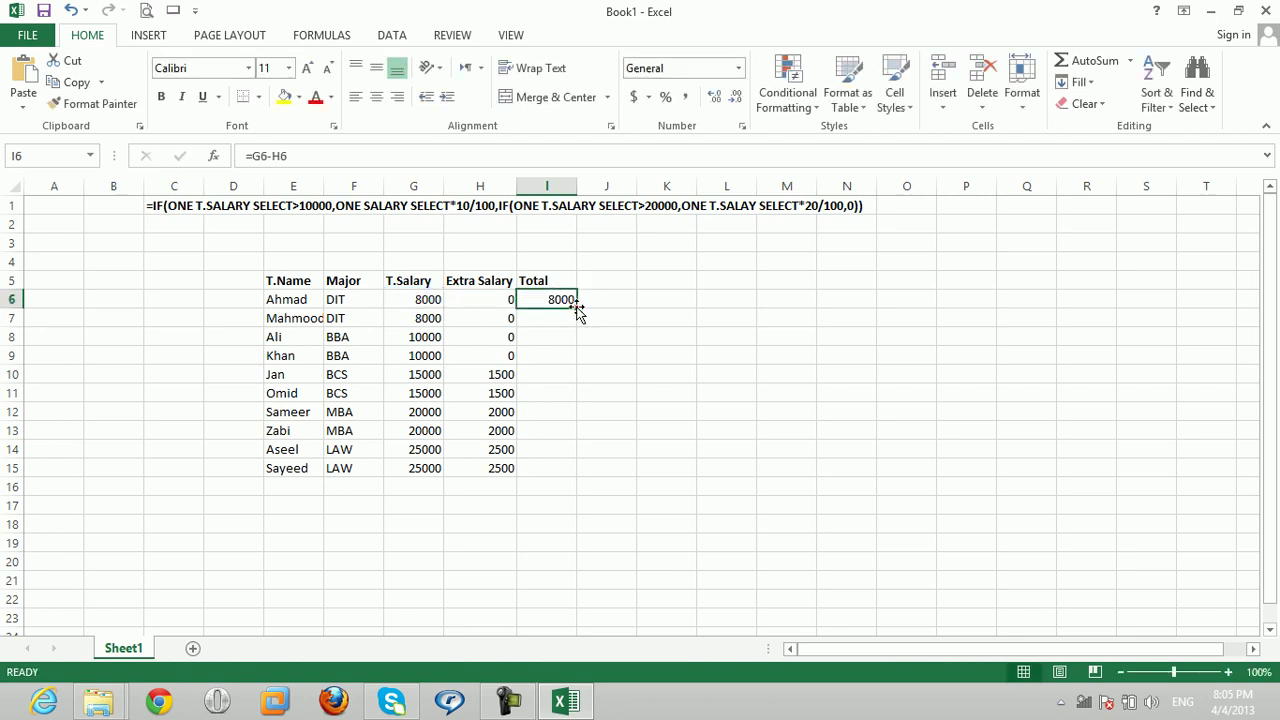
pyautogui.doubleClick(577, 308)
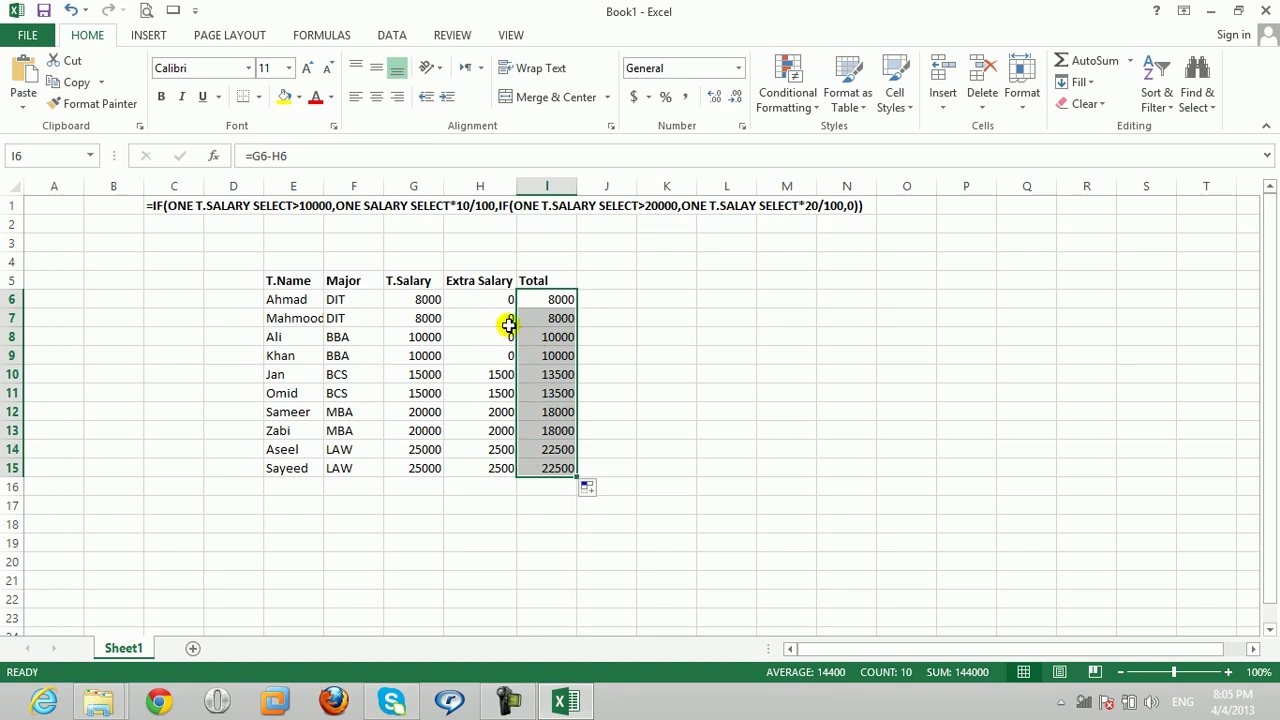
# - Check the Extra Salary formula in H6 and the Total formulas in I6–I9
pyautogui.click(497, 301)
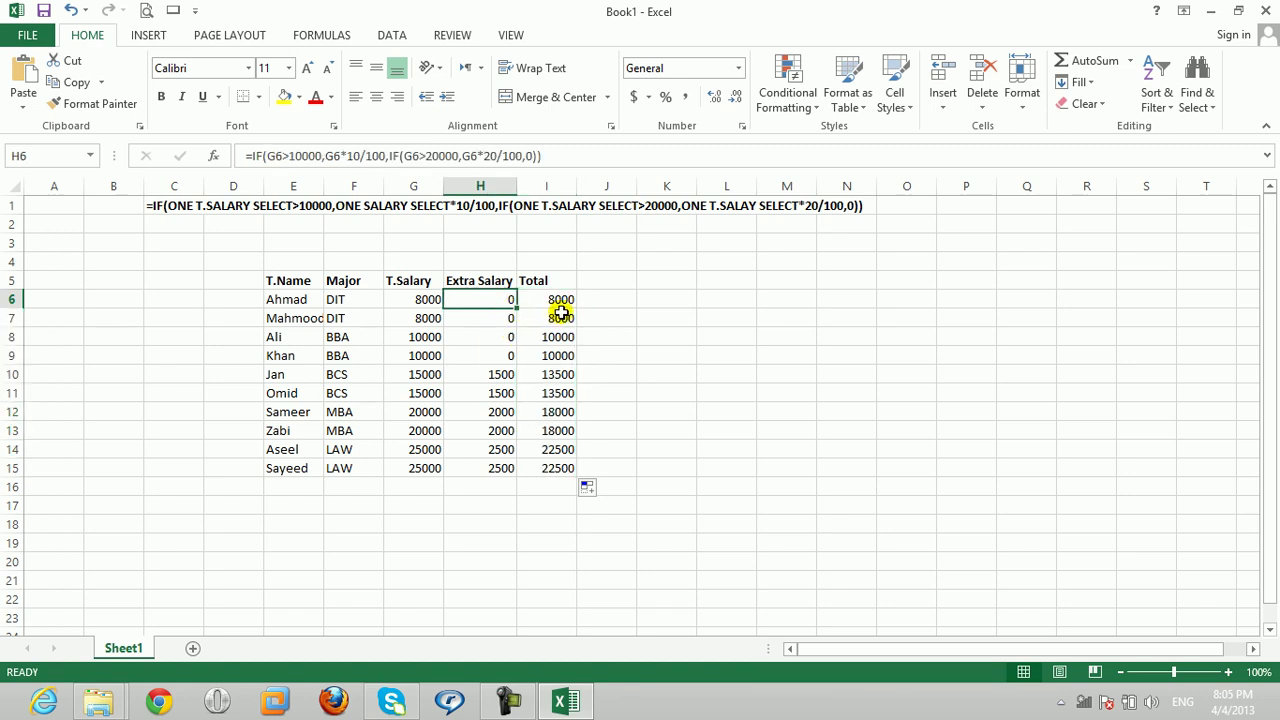
pyautogui.click(561, 316)
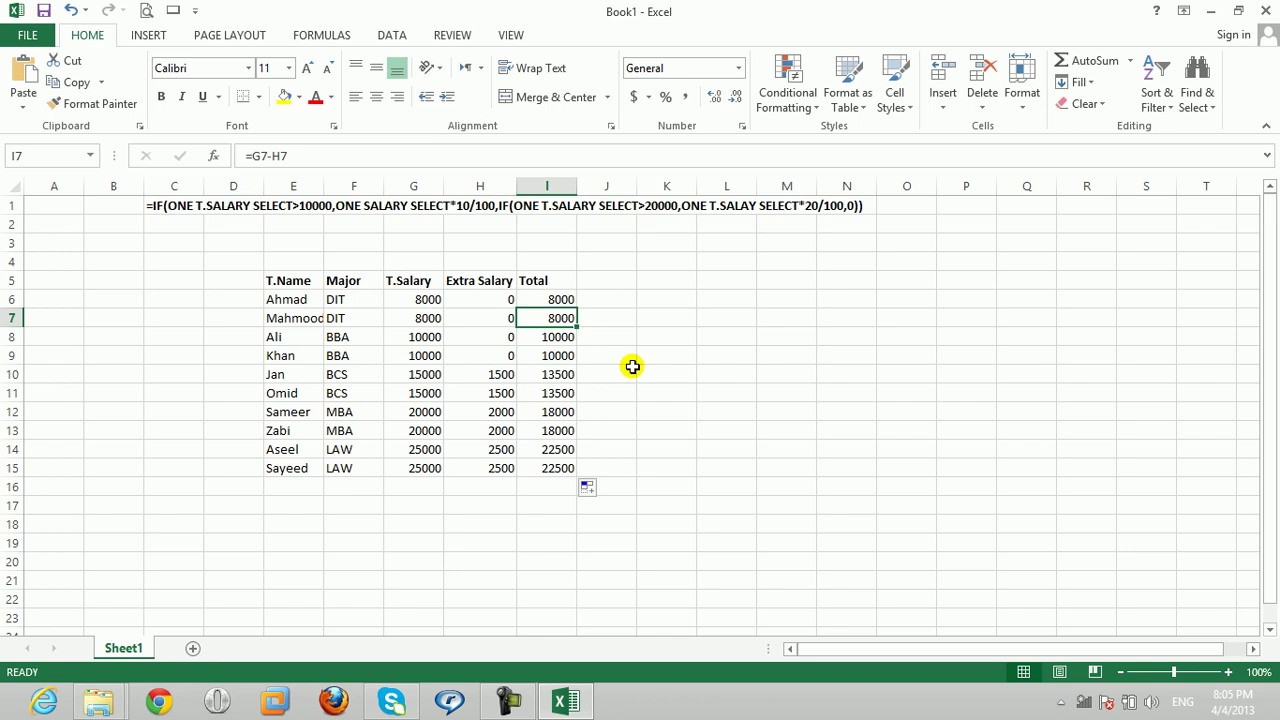
pyautogui.click(557, 300)
pyautogui.click(558, 318)
pyautogui.click(556, 337)
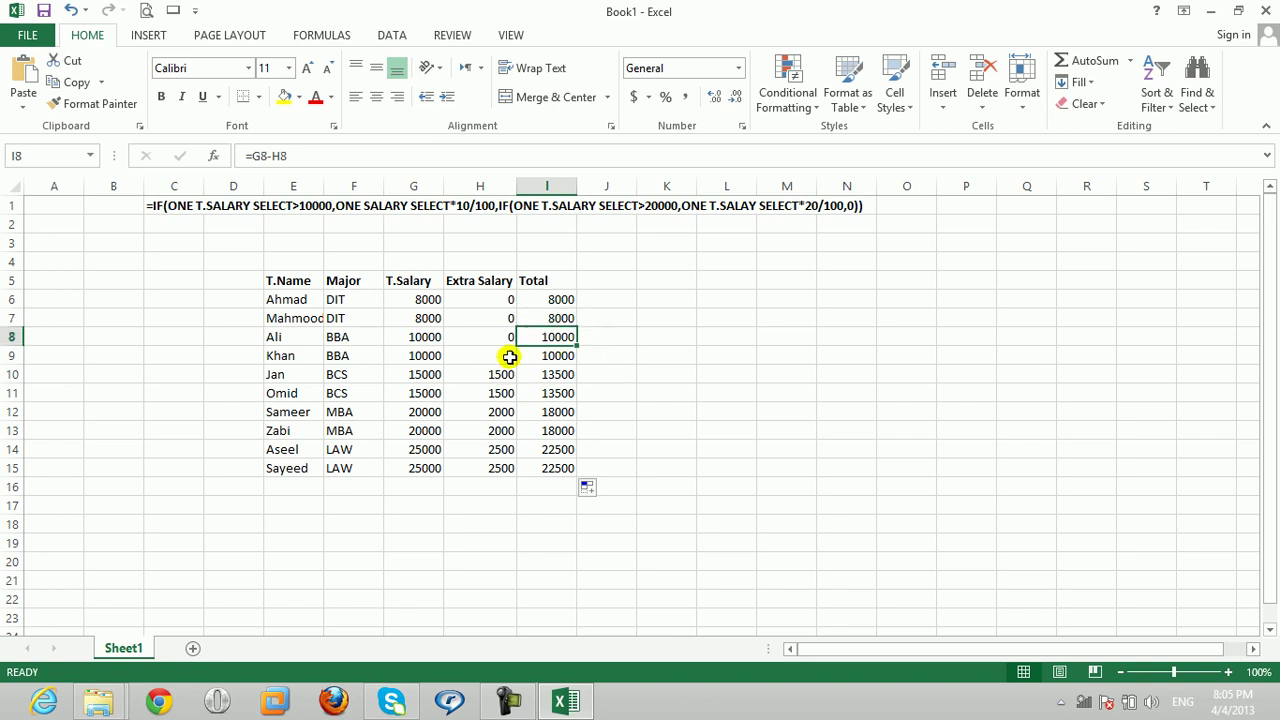
pyautogui.click(563, 356)
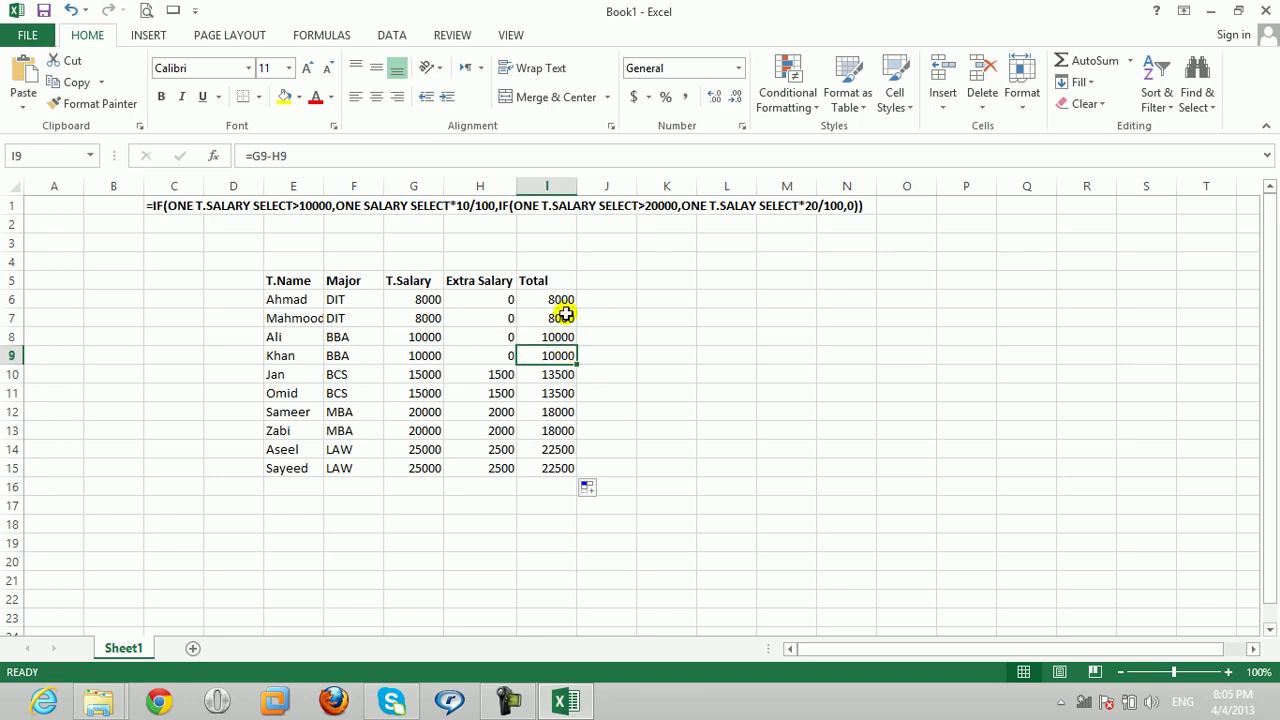
# - Clear the Total results in I6:I15
pyautogui.moveTo(562, 299); pyautogui.dragTo(556, 466)
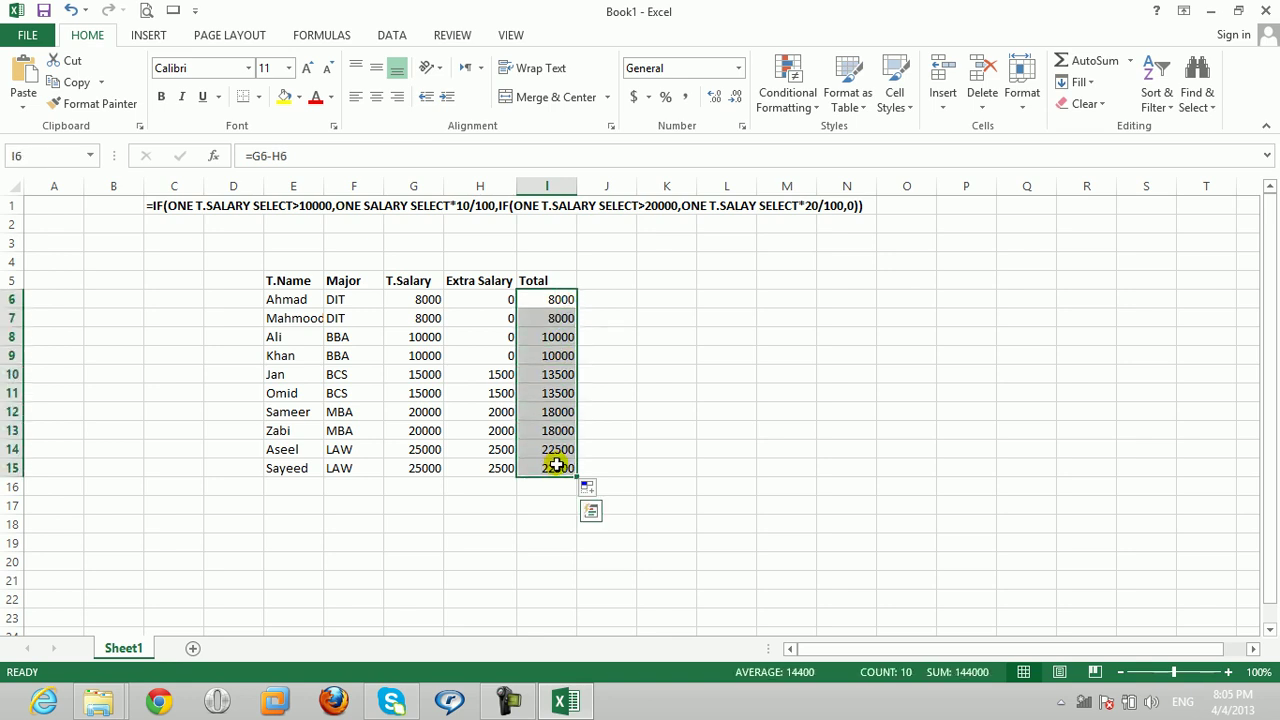
pyautogui.press('Delete')
pyautogui.click(549, 300)
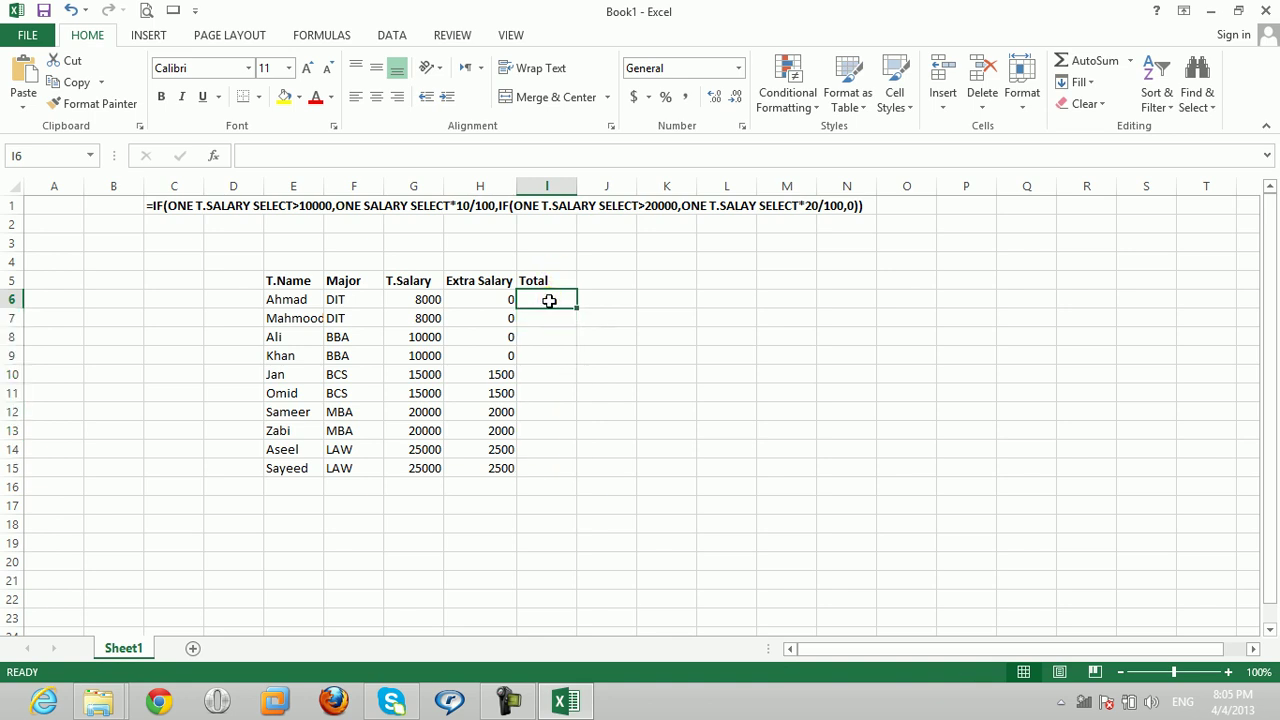
# - Type the outline '=IF(ONE T.SALARY SELECT>10000,…>20000,…' as text in A18
pyautogui.click(50, 527)
pyautogui.write('=')
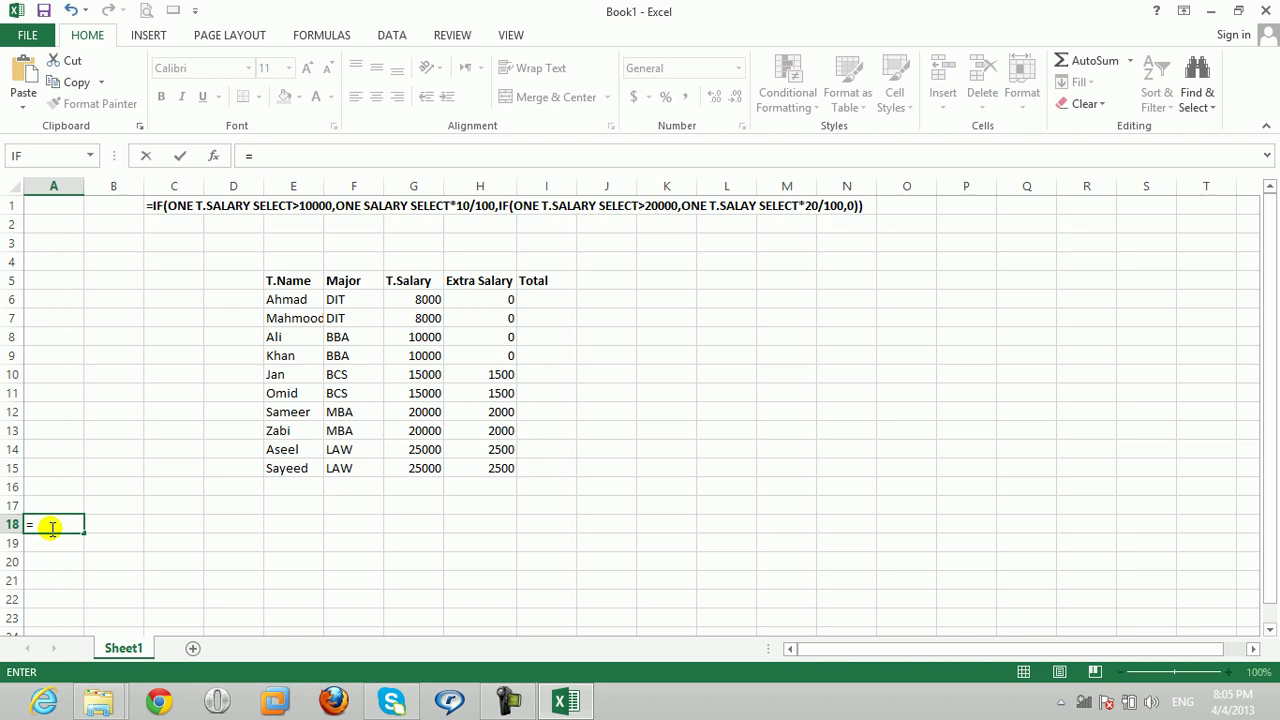
pyautogui.press('Home')
pyautogui.write("'=if")
pyautogui.press('BackSpace')
pyautogui.press('BackSpace')
pyautogui.press('BackSpace')
pyautogui.press('BackSpace')
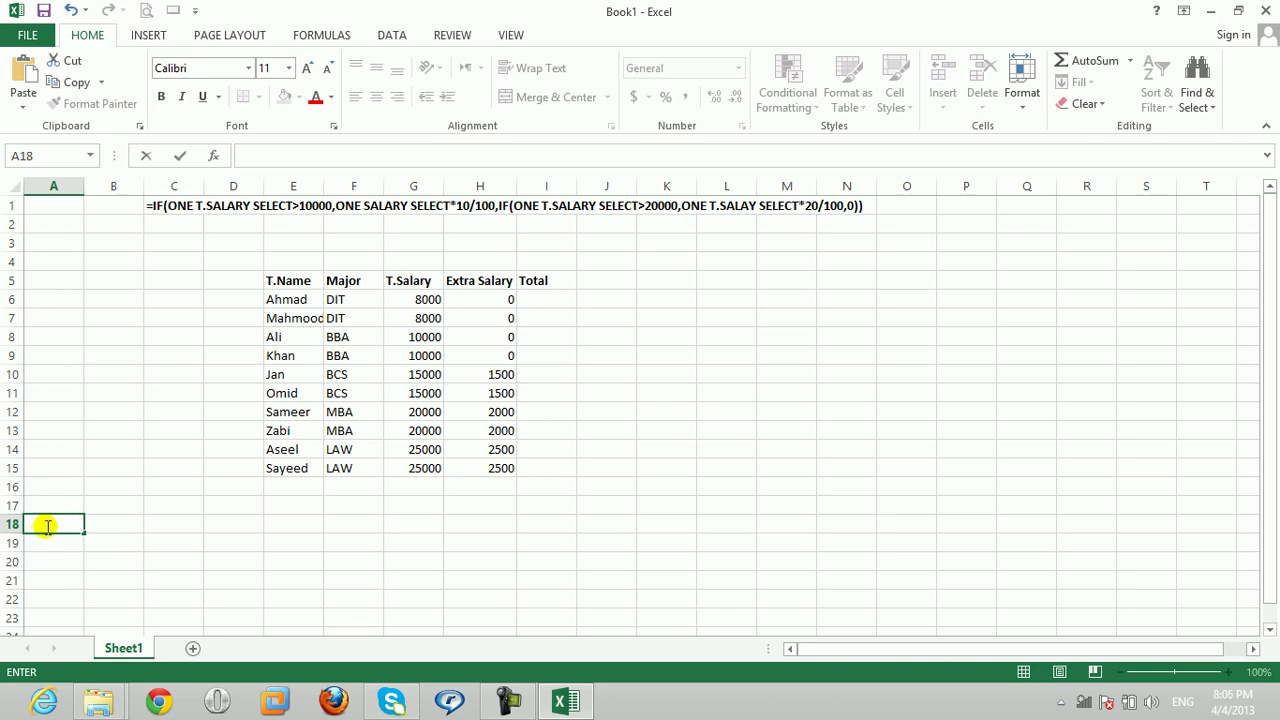
pyautogui.write('=f')
pyautogui.press('BackSpace')
pyautogui.press('BackSpace')
pyautogui.write('IF(')
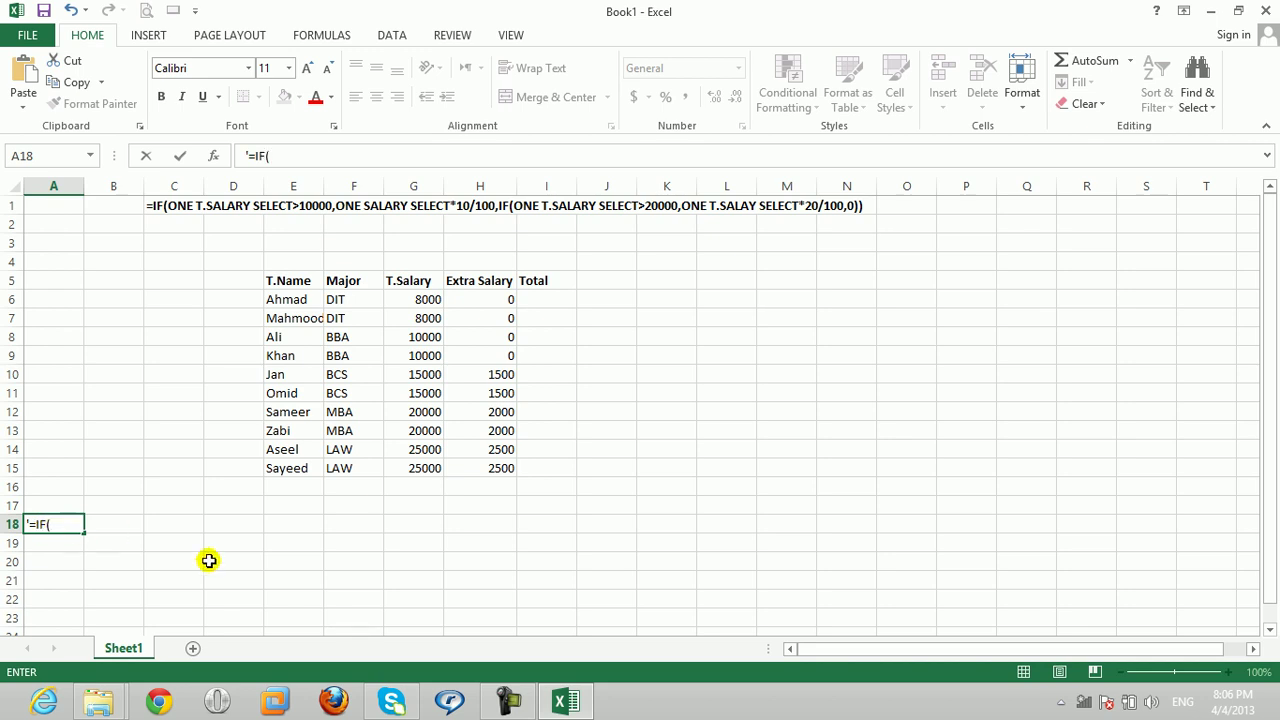
pyautogui.write('ONE T.SALARY SELECT>')
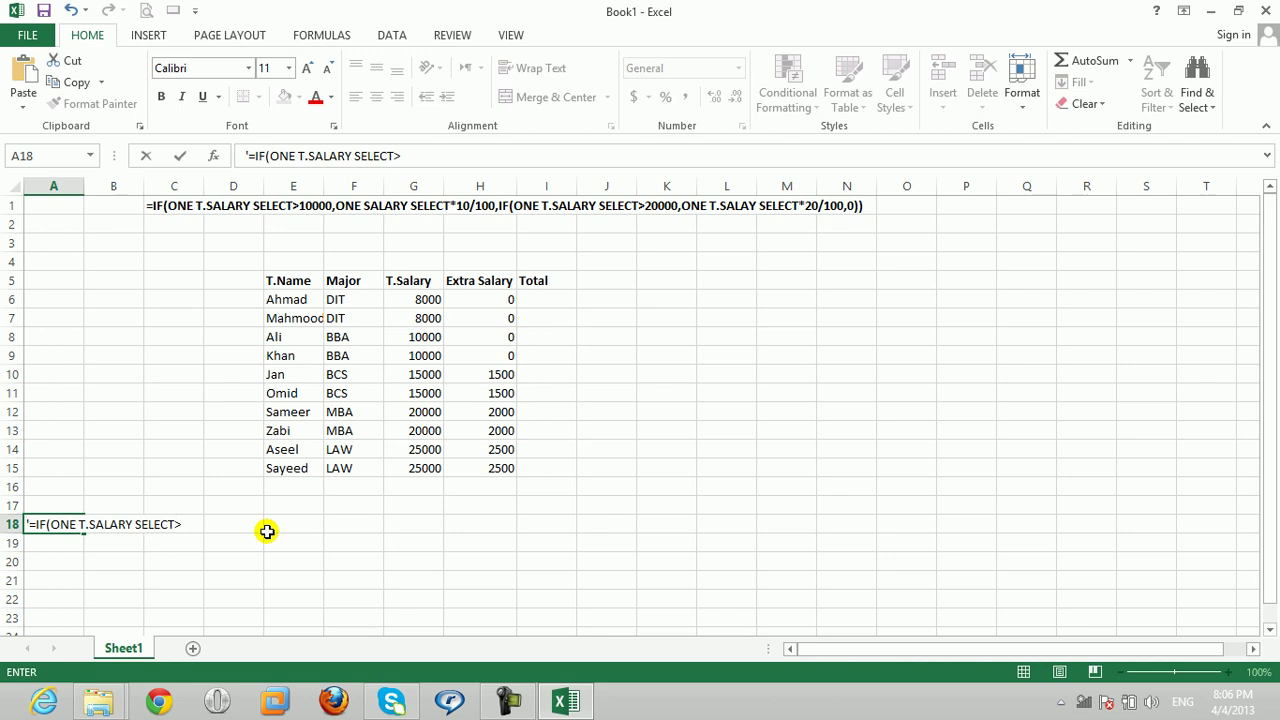
pyautogui.write('10000,')
pyautogui.write('ONE T.SALARY SELECT-EXTRA SALARY,IF(ONE T.SALARY SLECT')
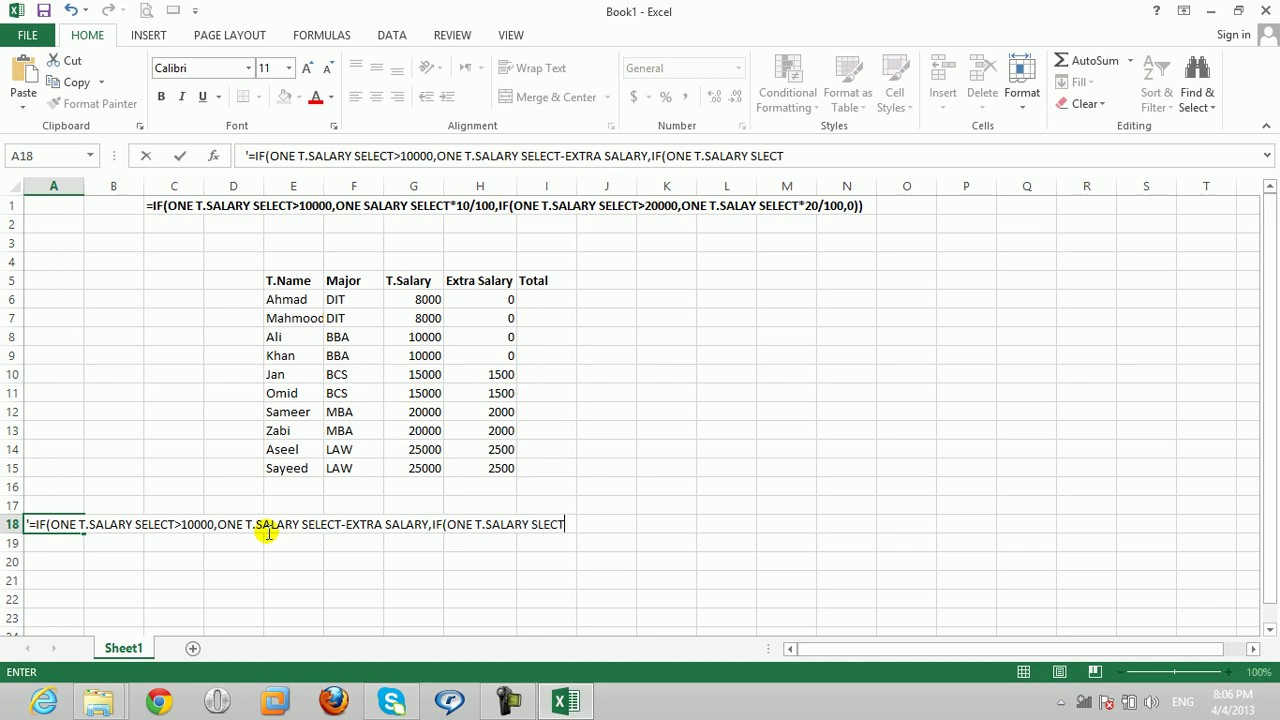
pyautogui.press('BackSpace')
pyautogui.press('BackSpace')
pyautogui.press('BackSpace')
pyautogui.press('BackSpace')
pyautogui.write('ELECT')
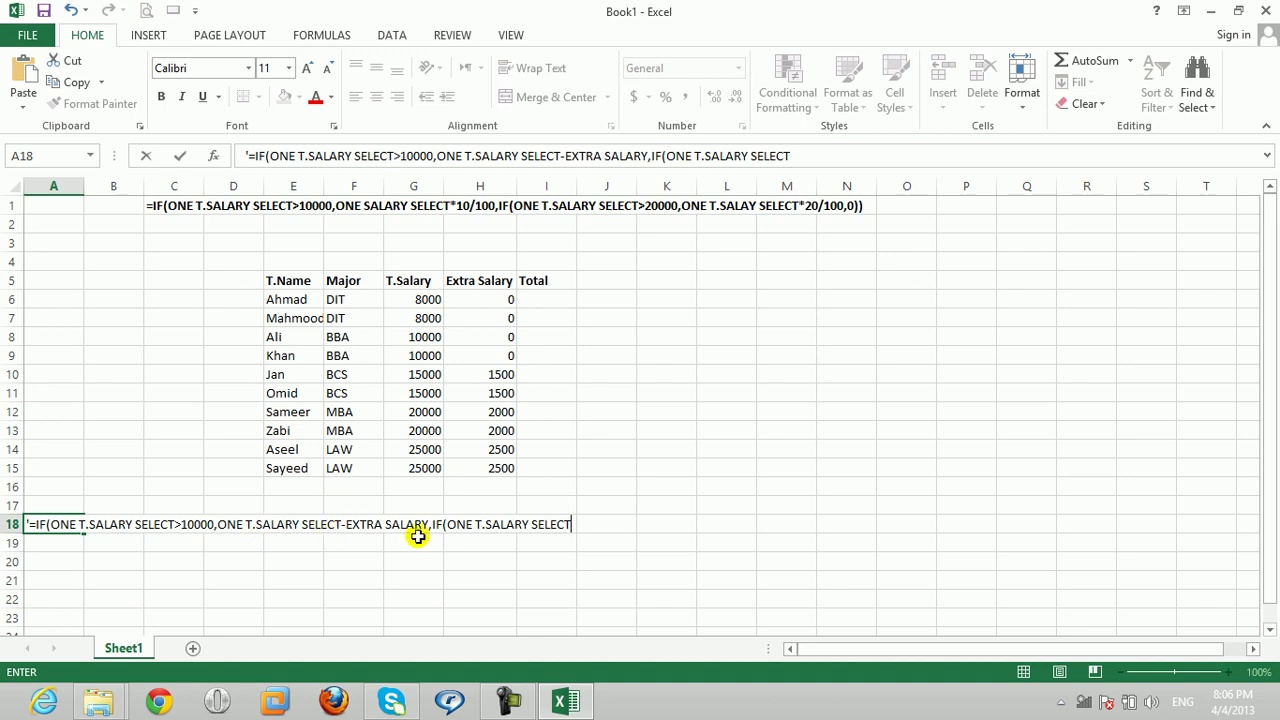
pyautogui.write('>20000,')
pyautogui.write('ONE T.SALARY SELECT-EXTRA SALARY,0')
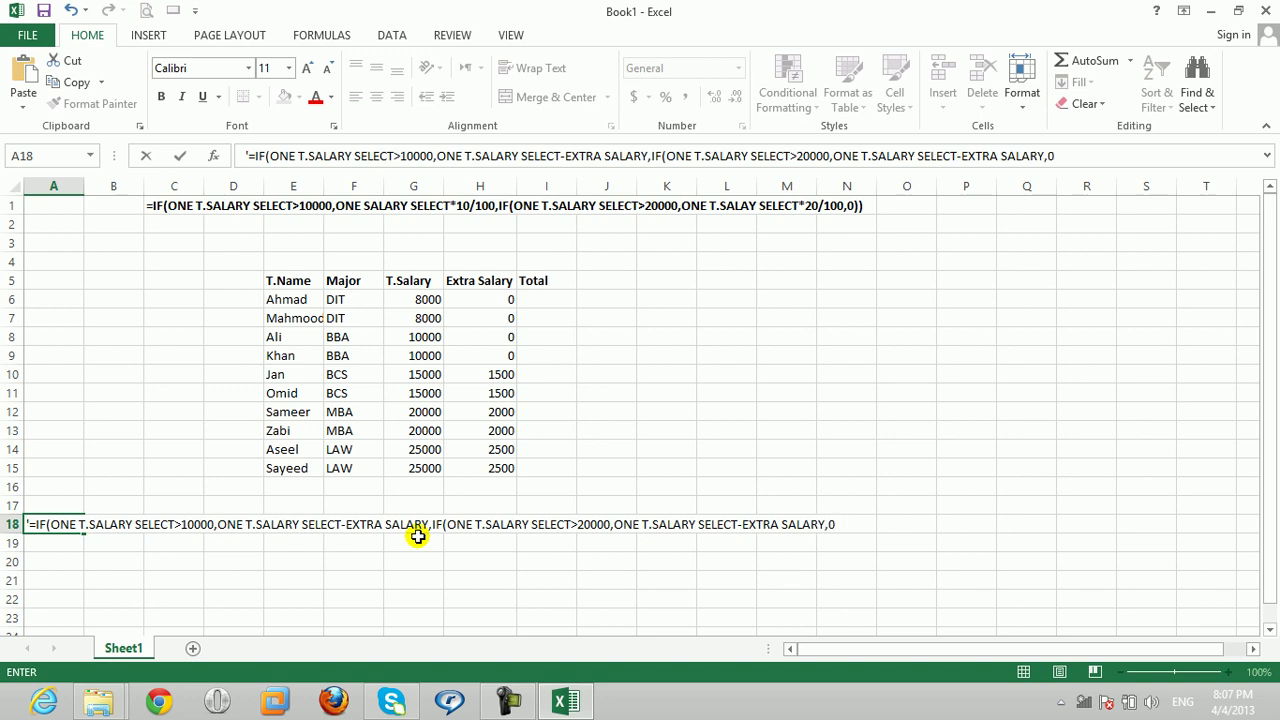
# - Commit the A18 formula note and make it bold
pyautogui.press('Return')
pyautogui.press('Up')
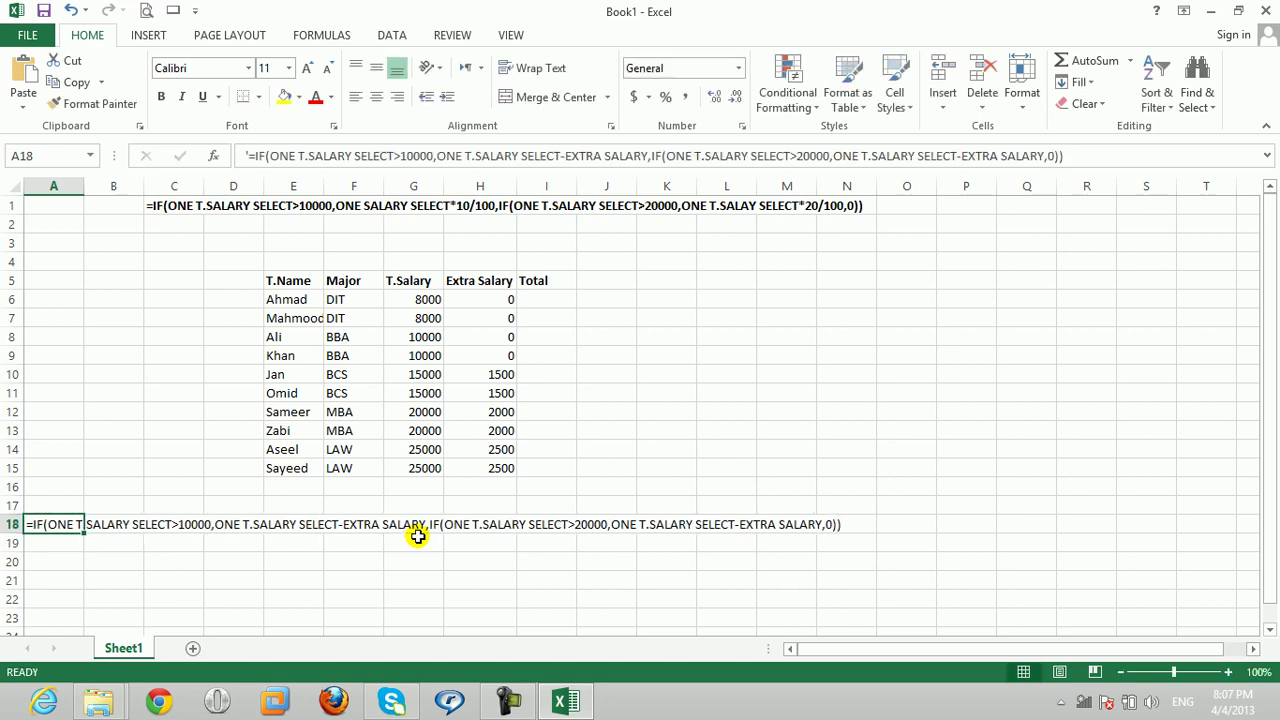
pyautogui.hotkey('ctrl', 'b')
pyautogui.press('Right')
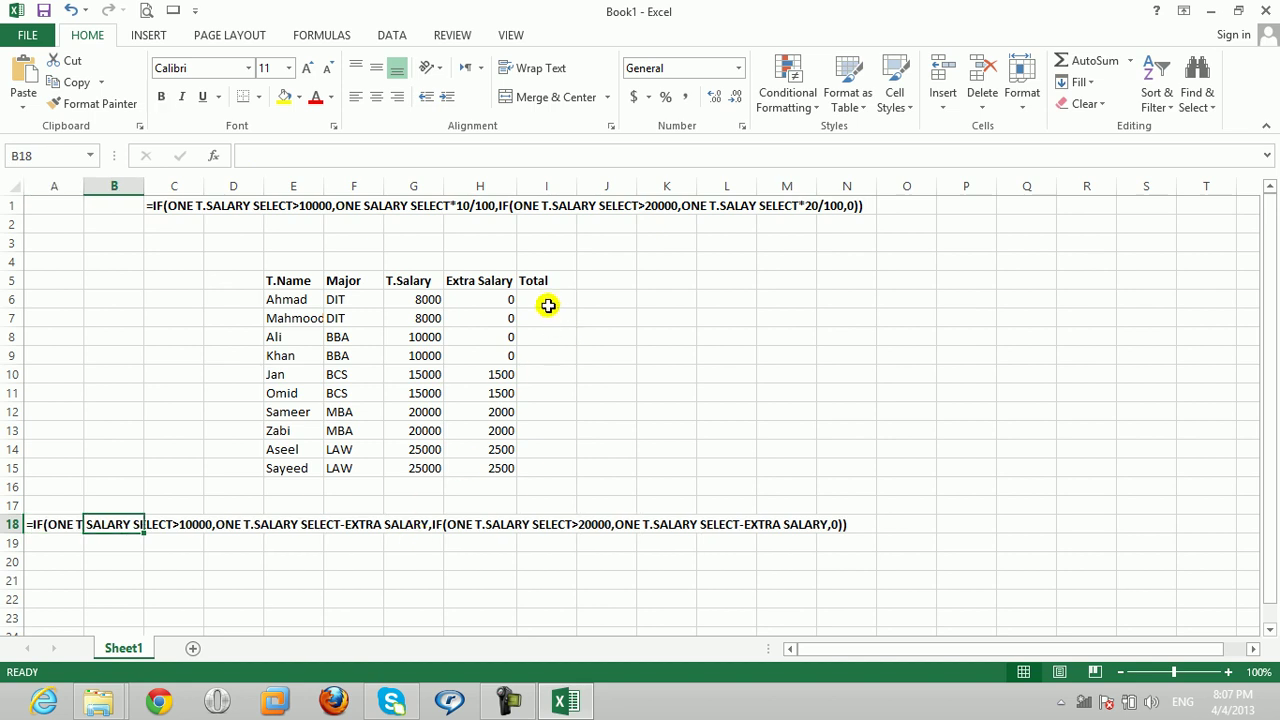
# - In I6, start the outer IF testing G6>10000 and returning G6-H6
pyautogui.click(546, 302)
pyautogui.write('=if(')
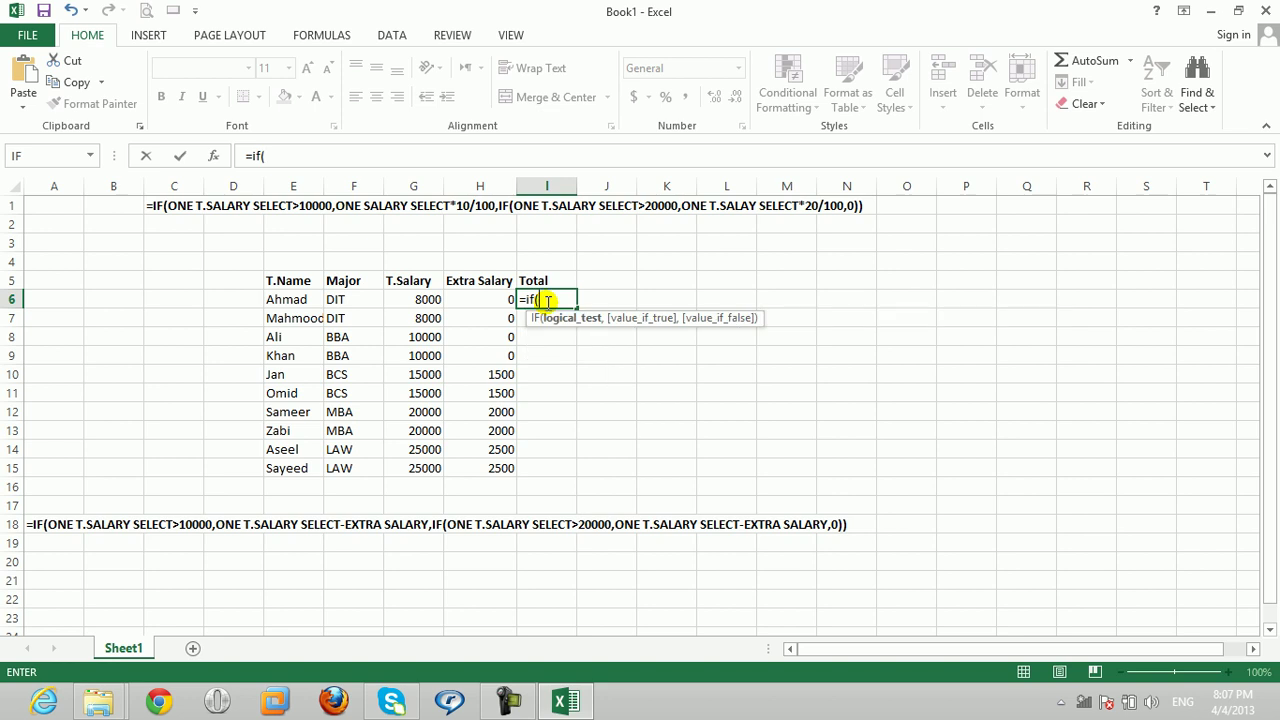
pyautogui.click(412, 300)
pyautogui.click(412, 301)
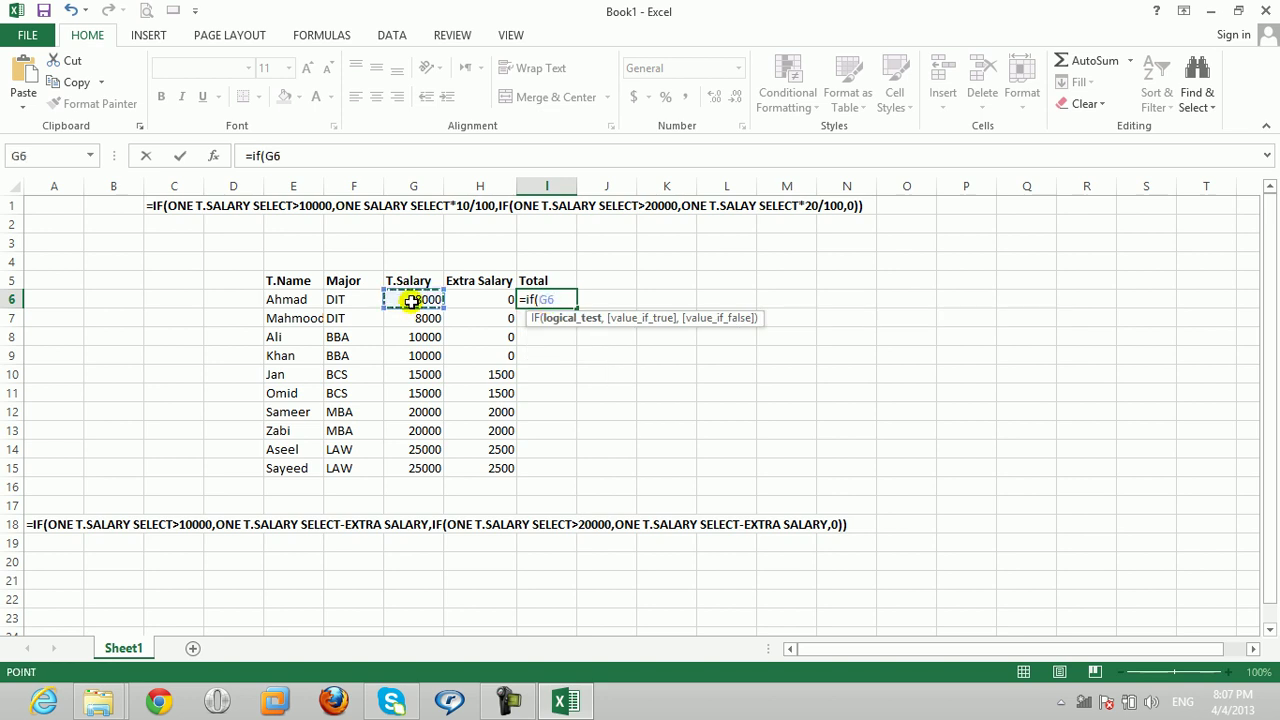
pyautogui.write('>10000')
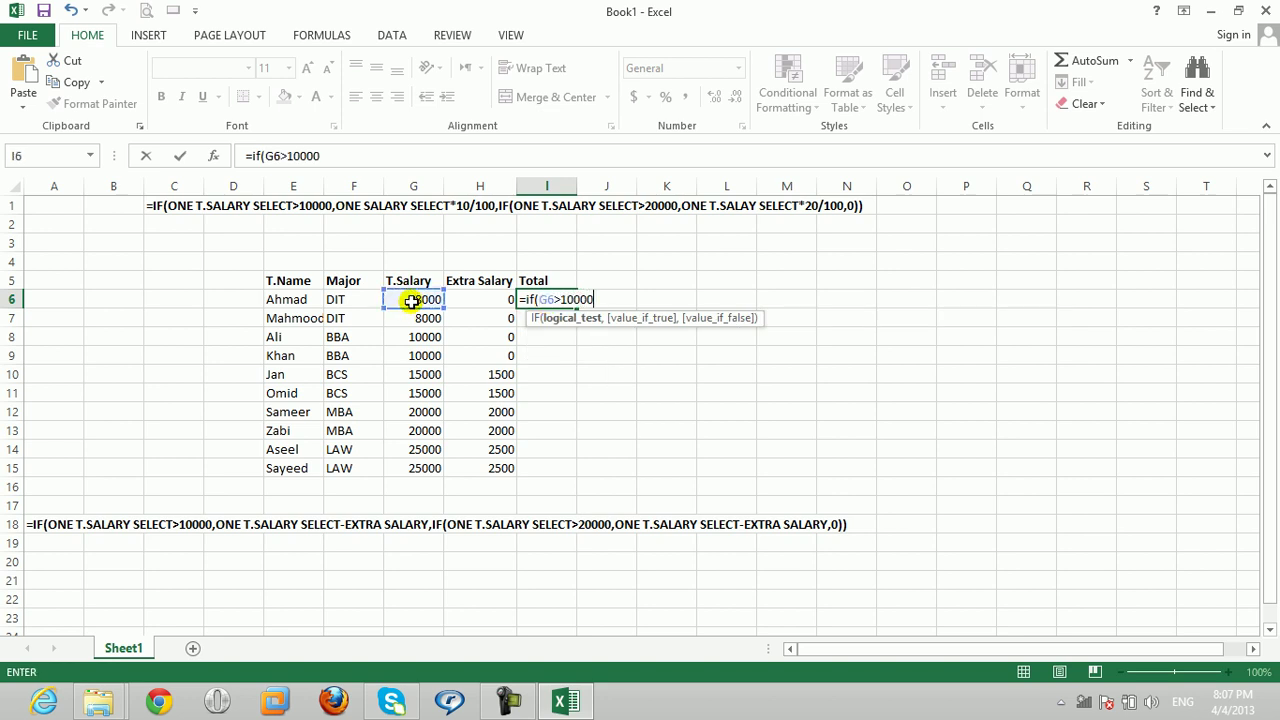
pyautogui.write(',')
pyautogui.click(412, 301)
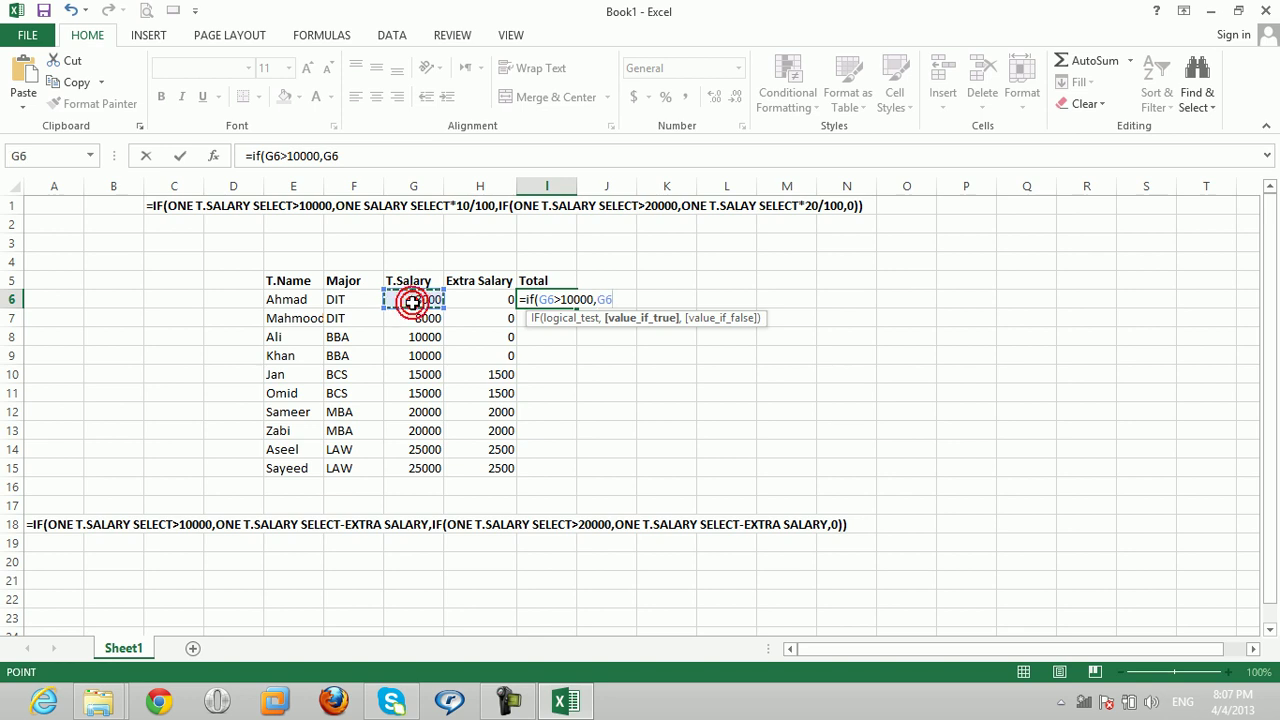
pyautogui.write('-')
pyautogui.click(466, 300)
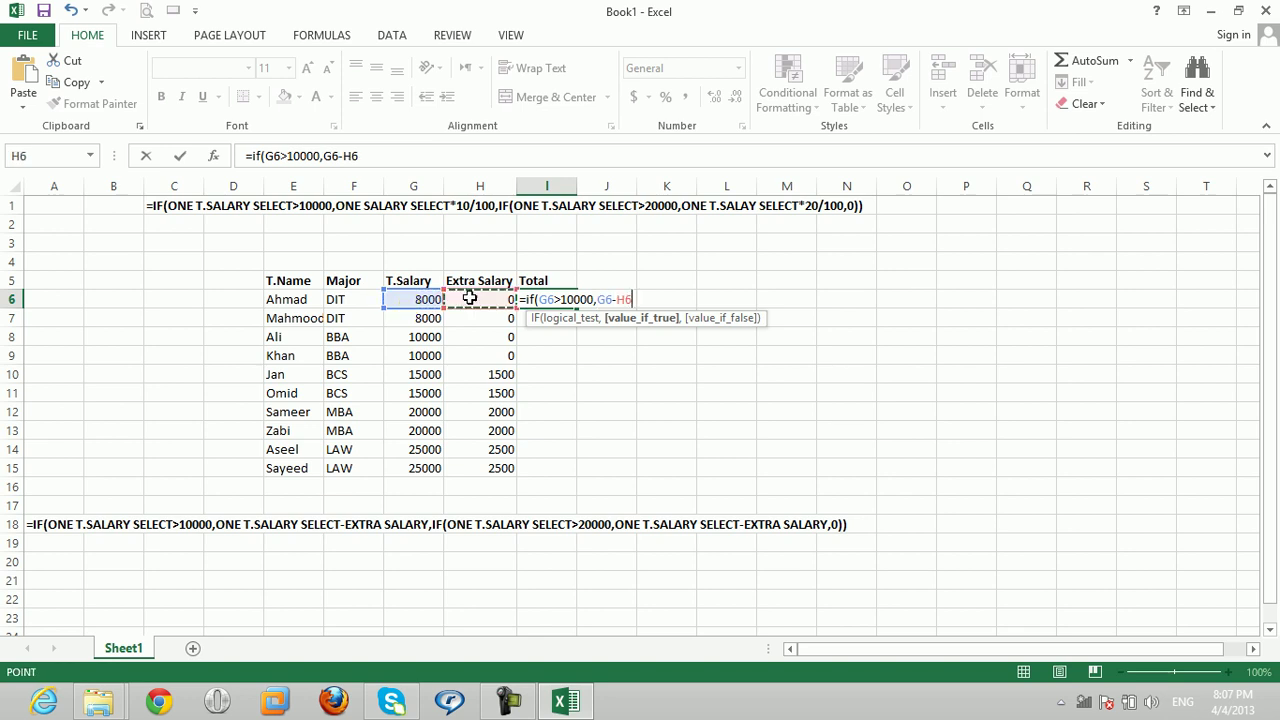
# - Add the inner IF(G6>20000,G6-H6,0) and commit the formula in I6
pyautogui.write(',if')
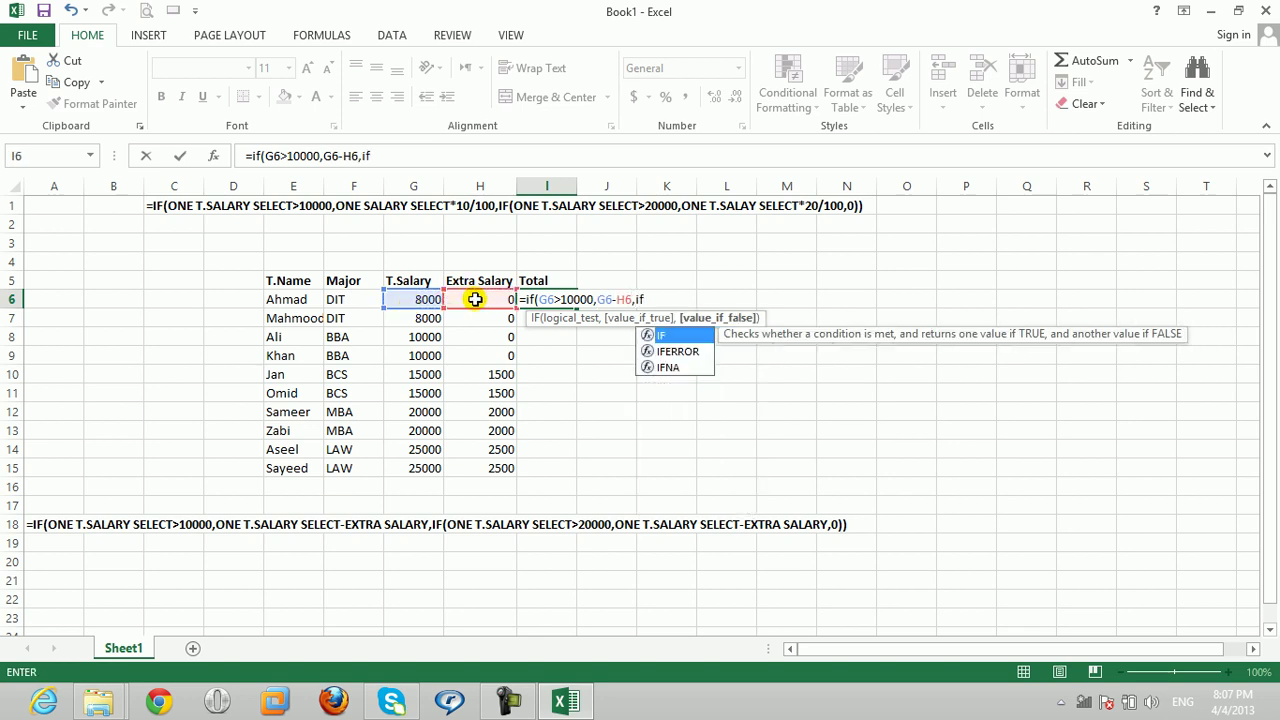
pyautogui.write('(')
pyautogui.click(418, 302)
pyautogui.write('>20000')
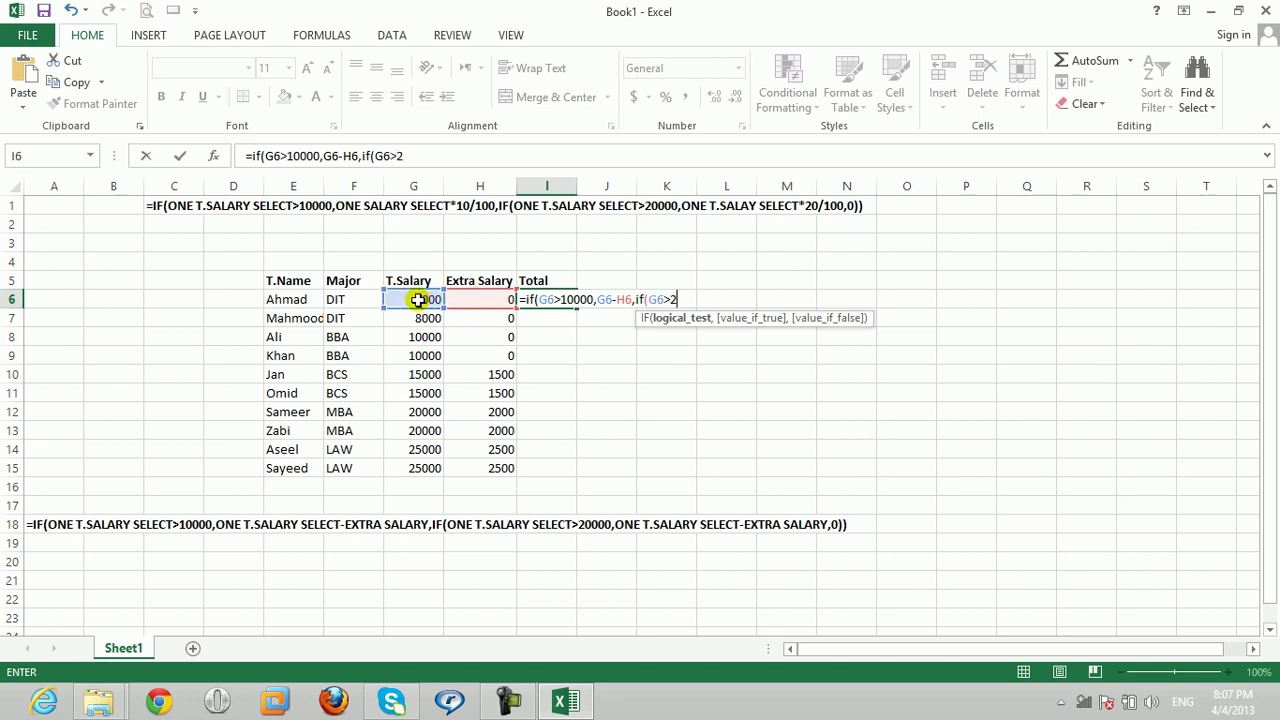
pyautogui.write(',')
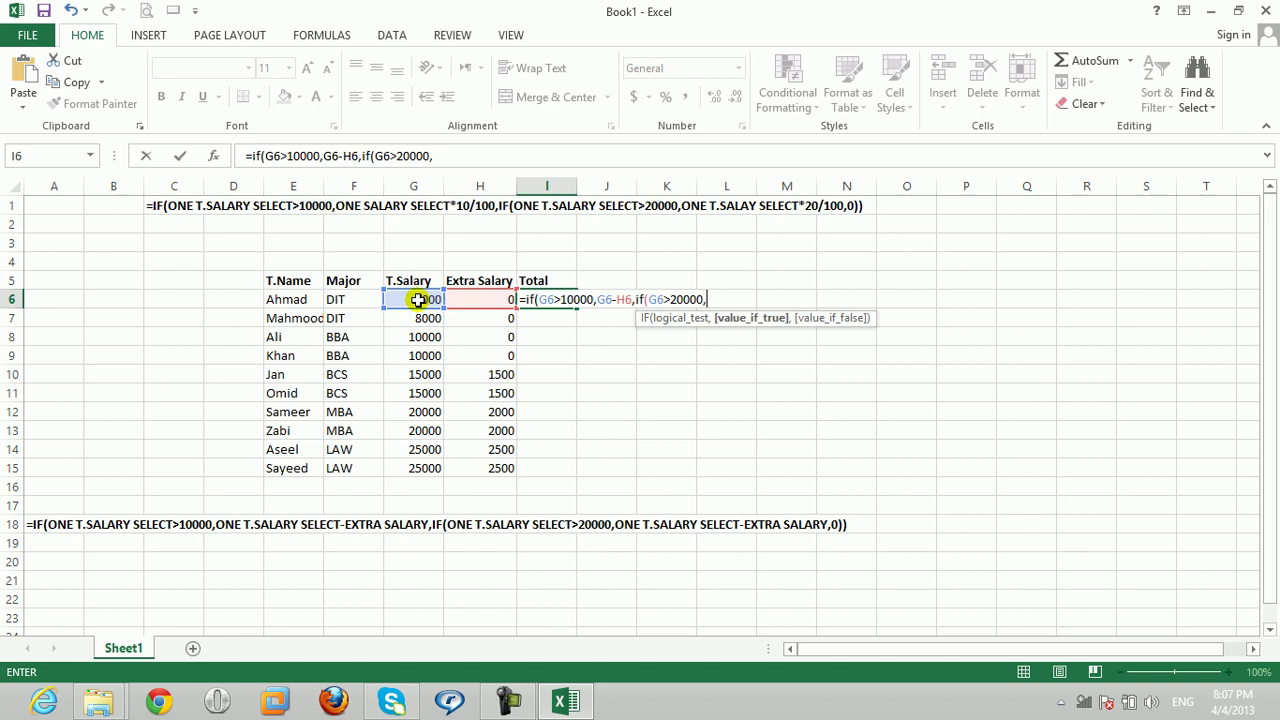
pyautogui.click(418, 300)
pyautogui.write('-')
pyautogui.click(470, 299)
pyautogui.write(',0')
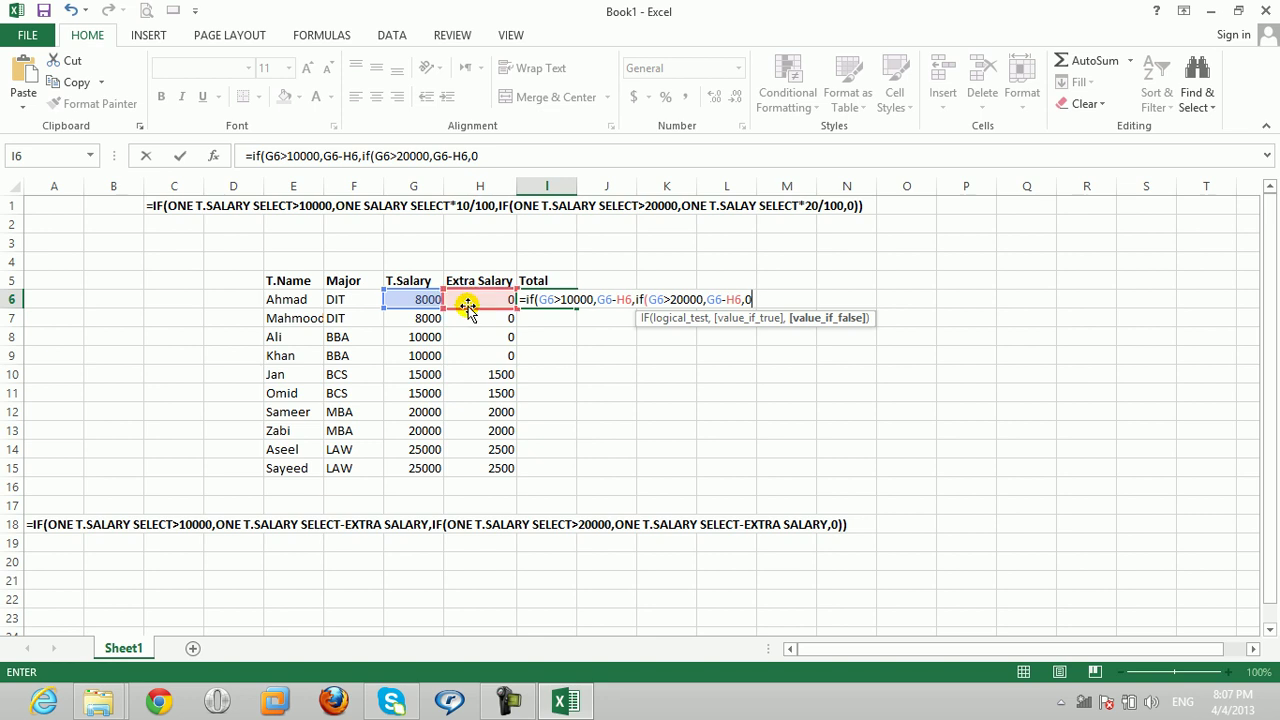
pyautogui.write('))')
pyautogui.press('Return')
pyautogui.click(555, 300)
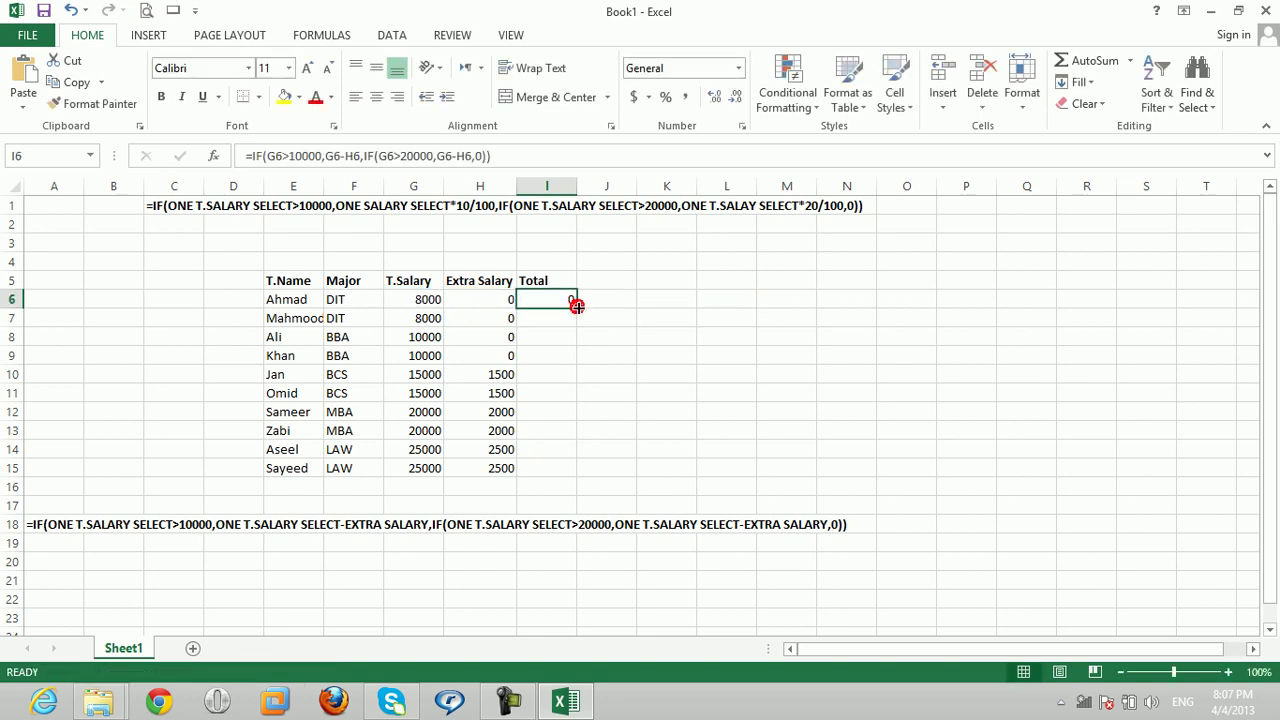
# - Fill the I6 nested IF down to I15 and check the Total and Extra Salary formulas in rows 10–12
pyautogui.doubleClick(577, 307)
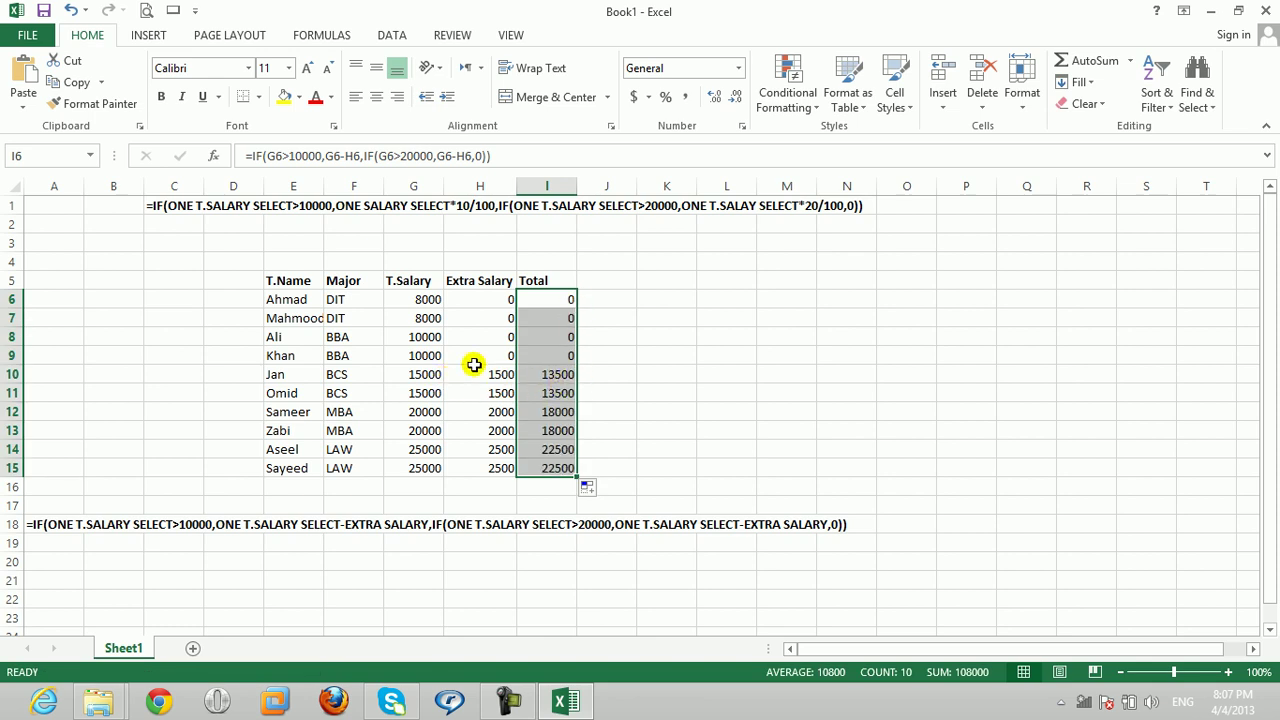
pyautogui.click(543, 374)
pyautogui.click(548, 393)
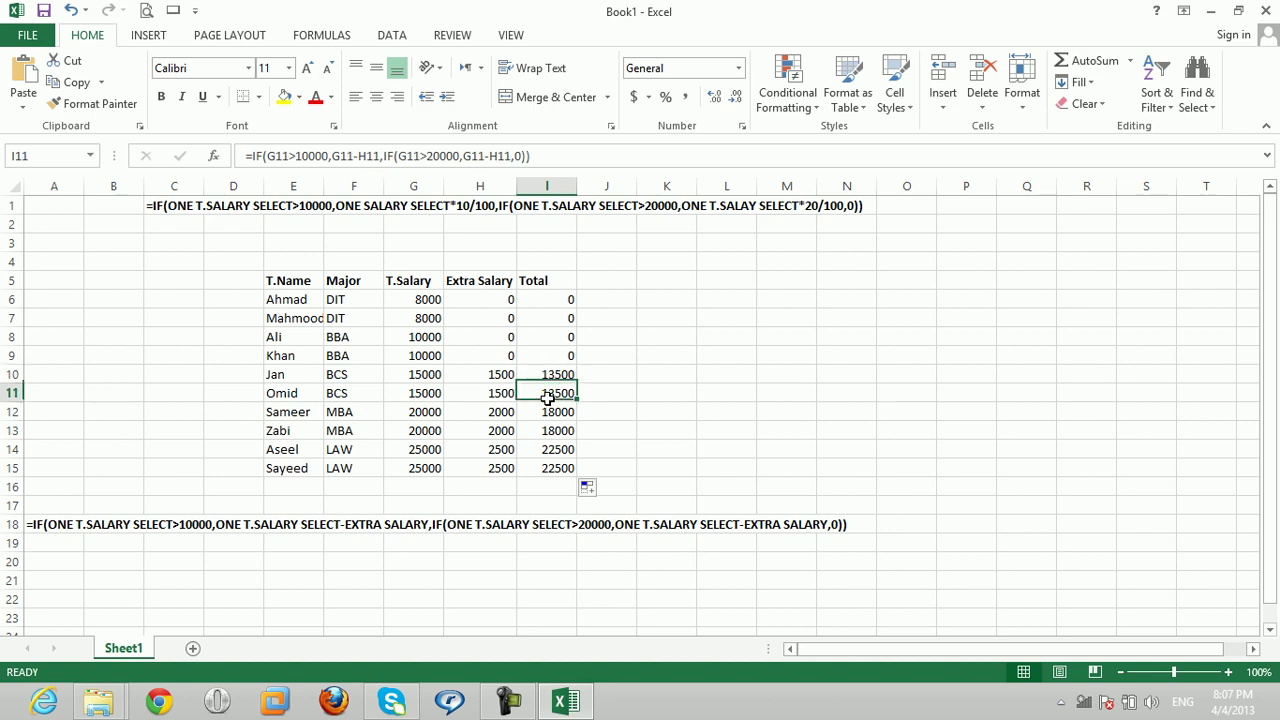
pyautogui.click(497, 374)
pyautogui.click(497, 395)
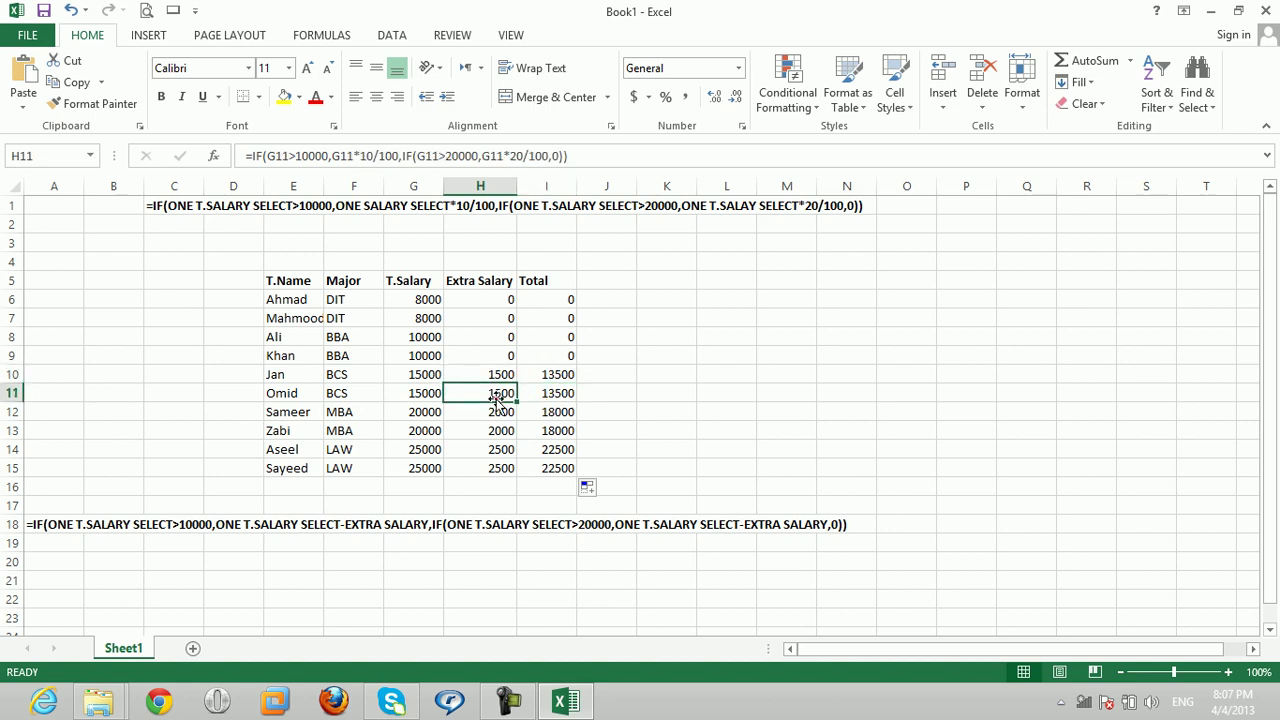
pyautogui.click(496, 414)
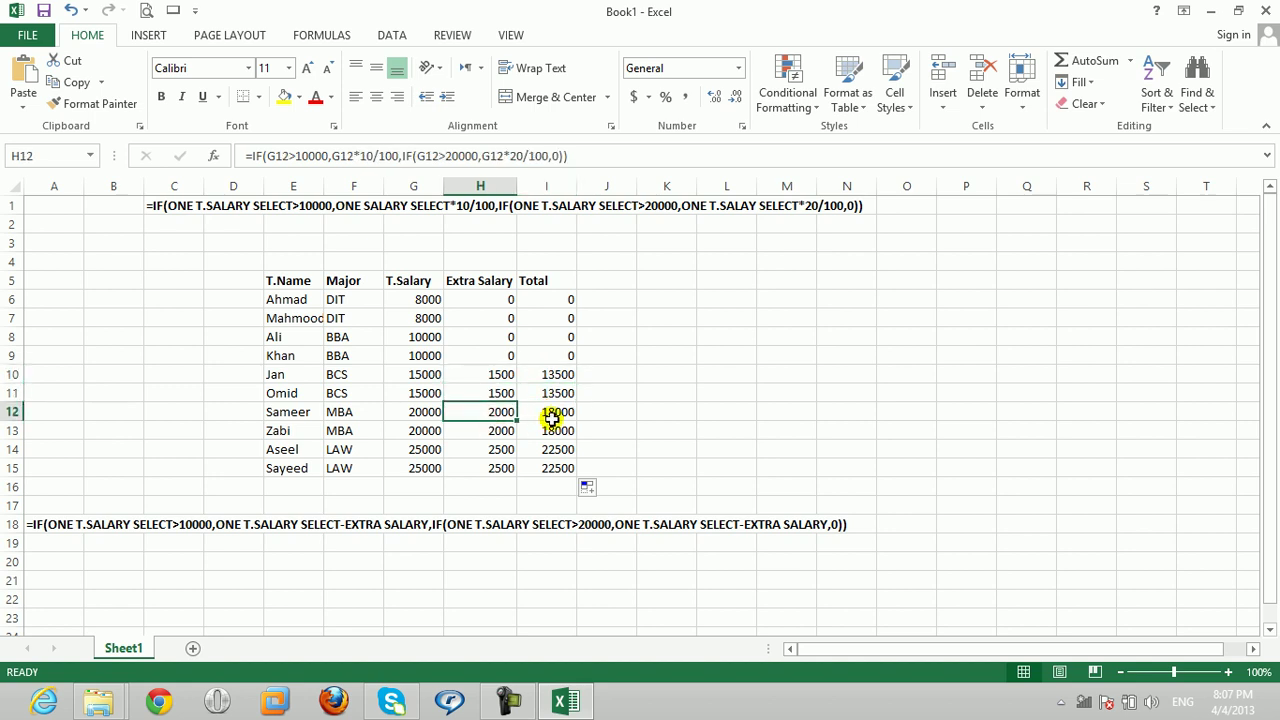
pyautogui.click(553, 414)
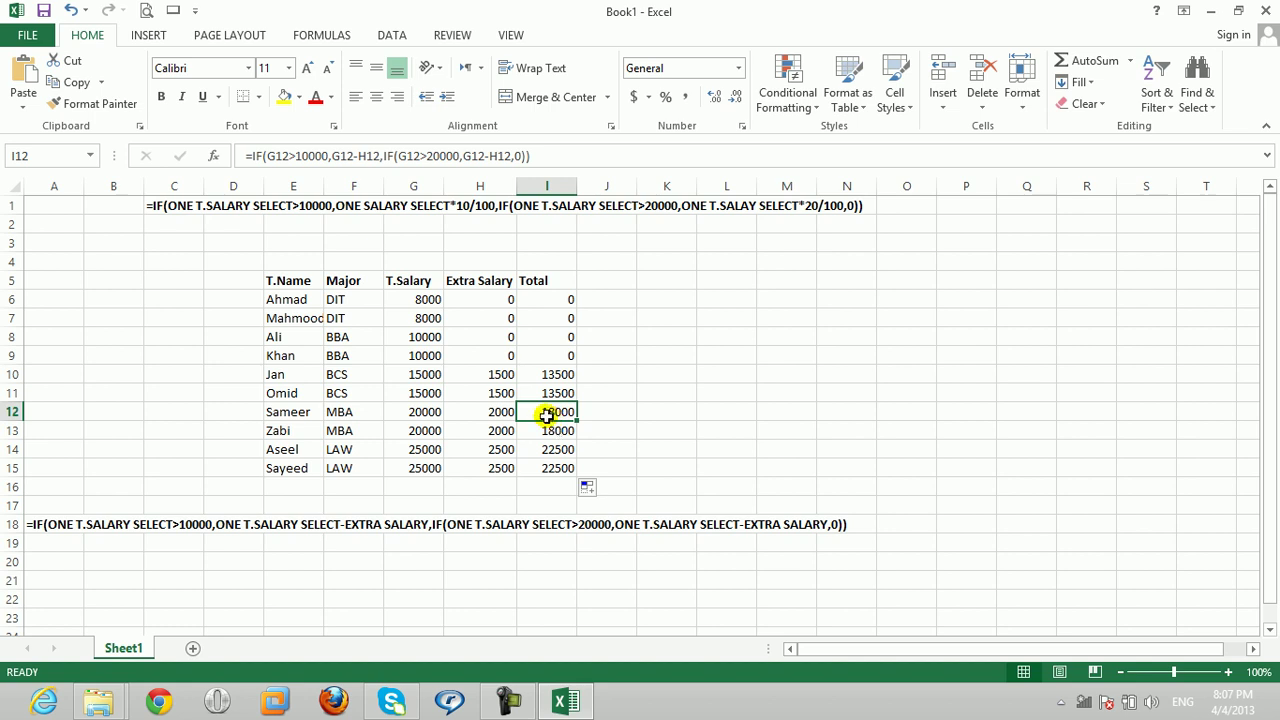
pyautogui.click(565, 303)
# - Change the G9 salary to 11100, giving Extra Salary 1110 and Total 9990
pyautogui.click(424, 357)
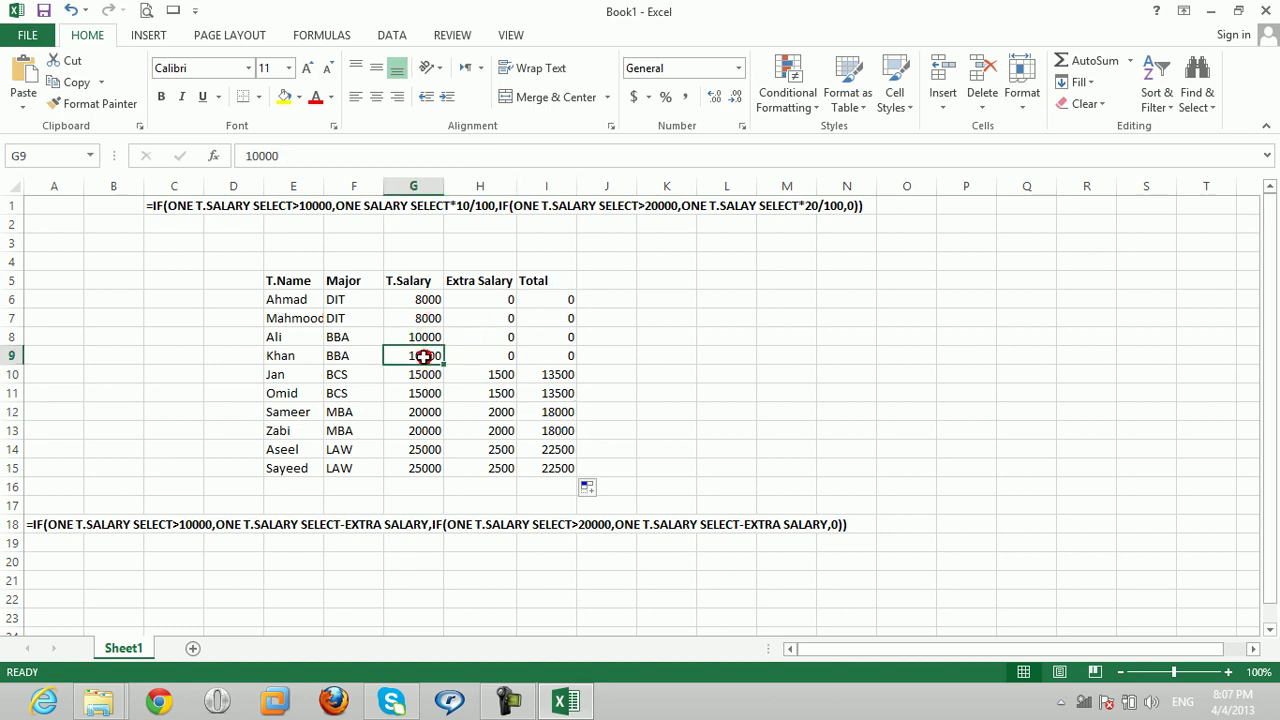
pyautogui.write('111')
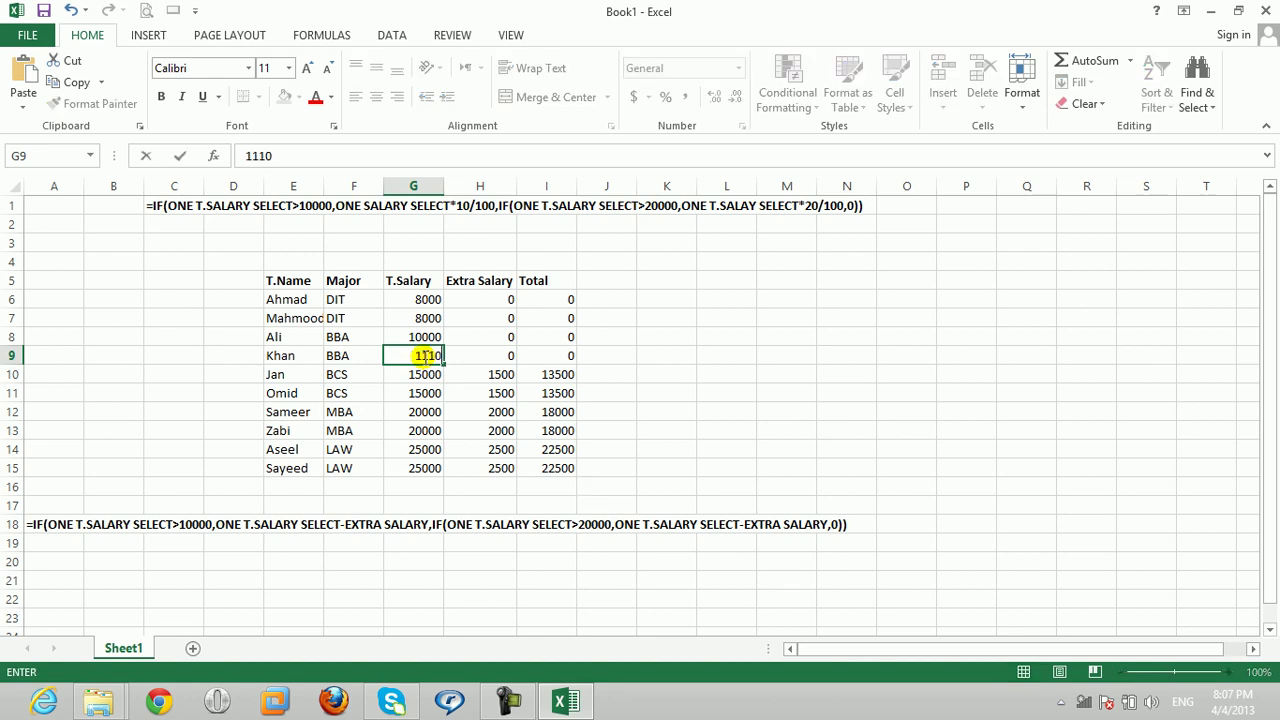
pyautogui.press('Right')
pyautogui.press('Right')
pyautogui.press('Left')
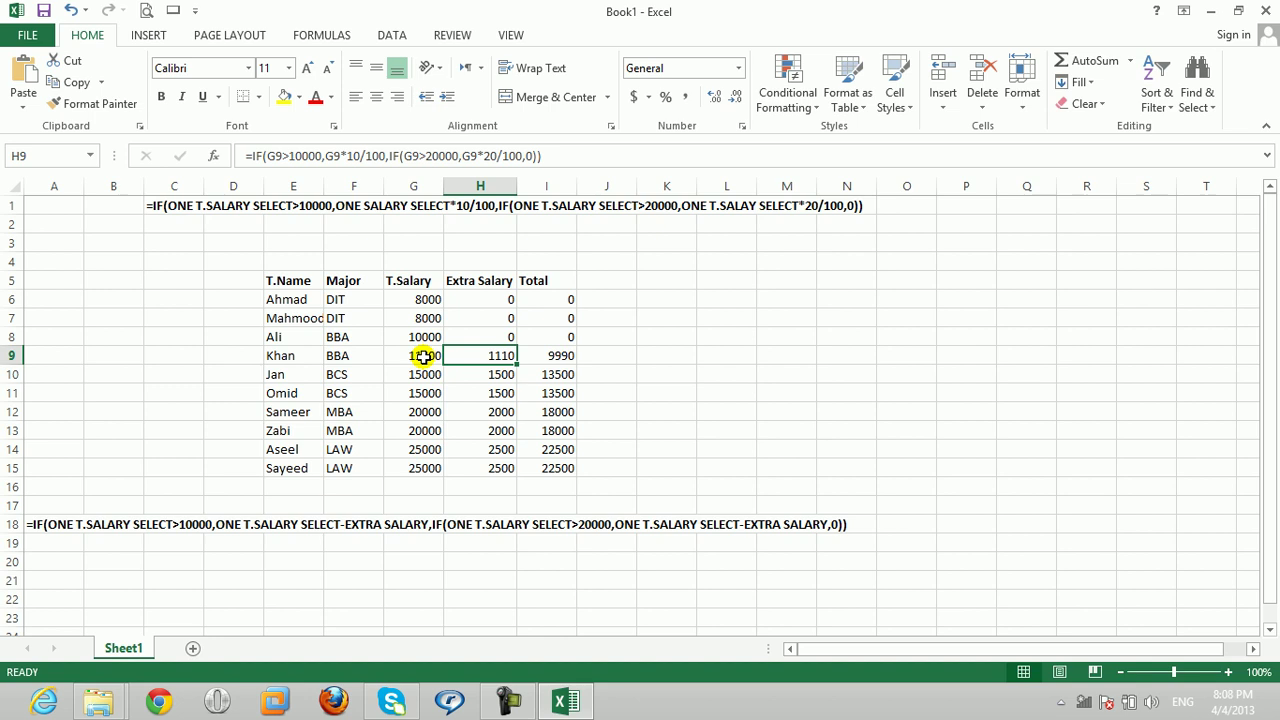
pyautogui.press('Right')
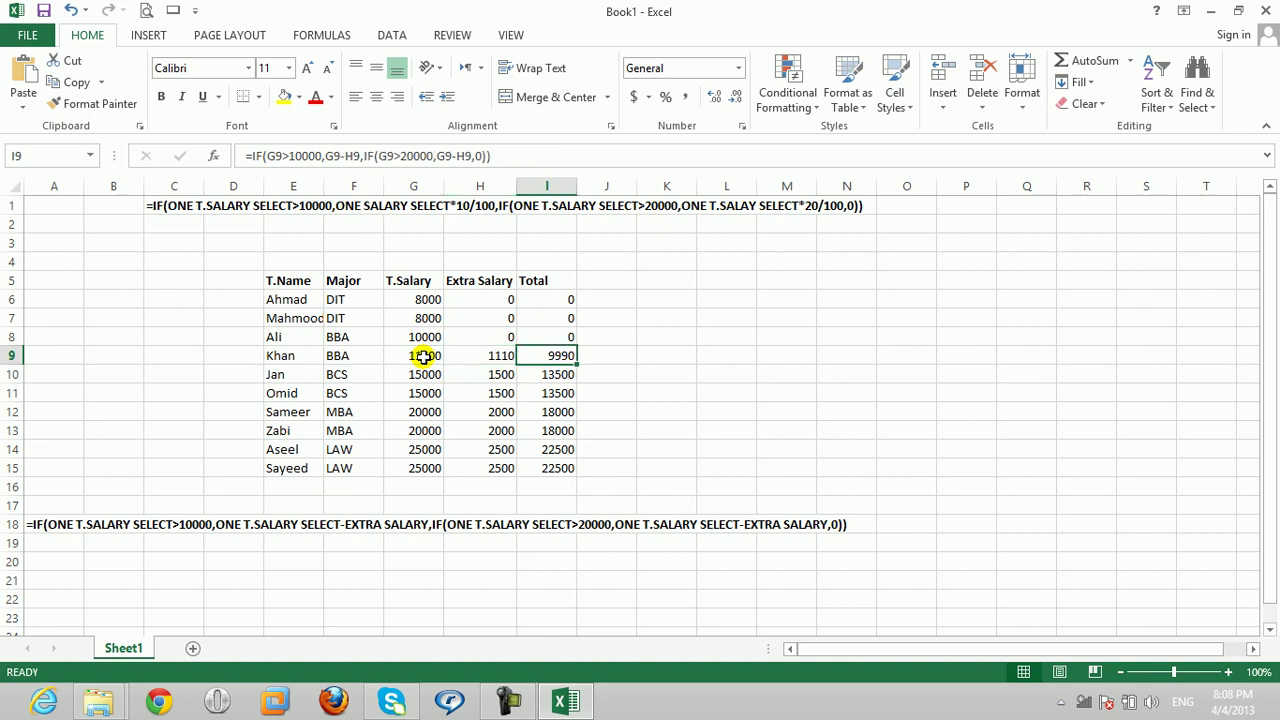
# - Step between I6 and I7 to review their Total formulas
pyautogui.press('Down')
pyautogui.press('Down')
pyautogui.press('Down')
pyautogui.press('Down')
pyautogui.press('Down')
pyautogui.press('Down')
pyautogui.press('Up')
pyautogui.press('Up')
pyautogui.press('Up')
pyautogui.press('Up')
pyautogui.press('Up')
pyautogui.press('Up')
pyautogui.press('Up')
pyautogui.press('Up')
pyautogui.press('Up')
pyautogui.press('Down')
pyautogui.press('Up')
pyautogui.press('Down')
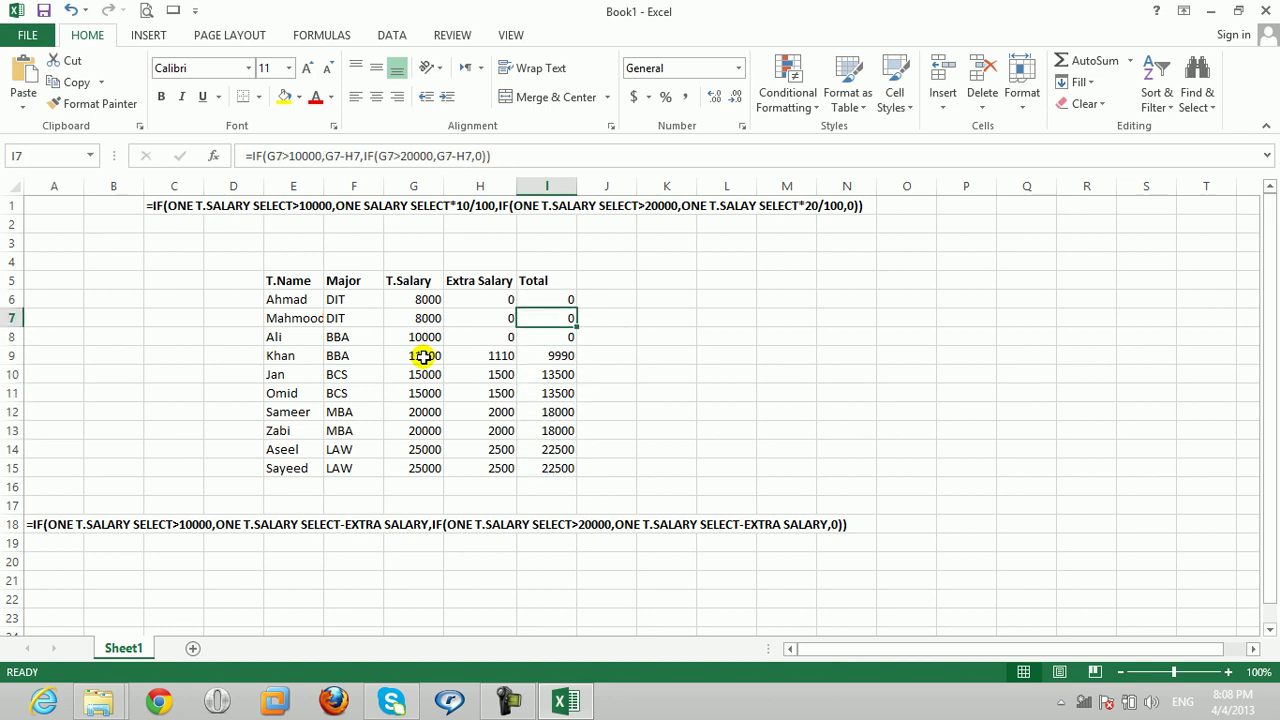
pyautogui.press('Up')
pyautogui.press('Down')
pyautogui.press('Up')
pyautogui.press('Down')
pyautogui.press('Up')
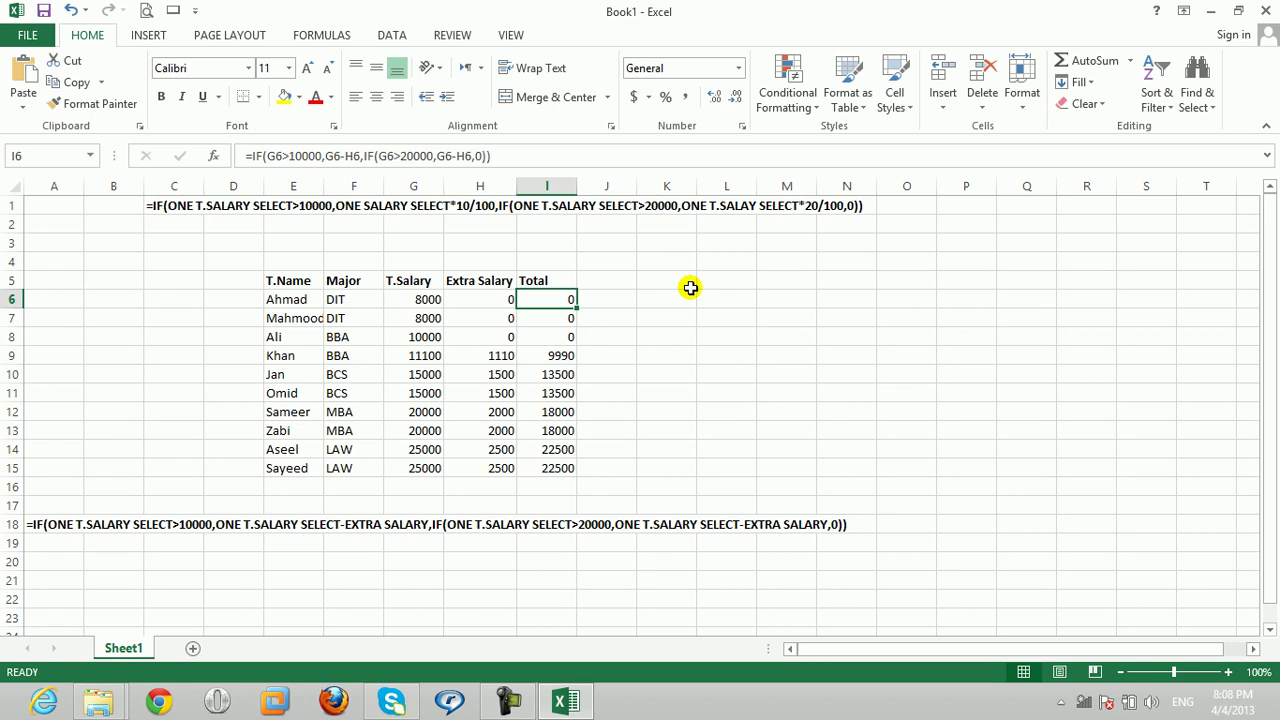
# - Insert K10 after G6> in I6's first condition so I6 shows 8000
pyautogui.doubleClick(560, 299)
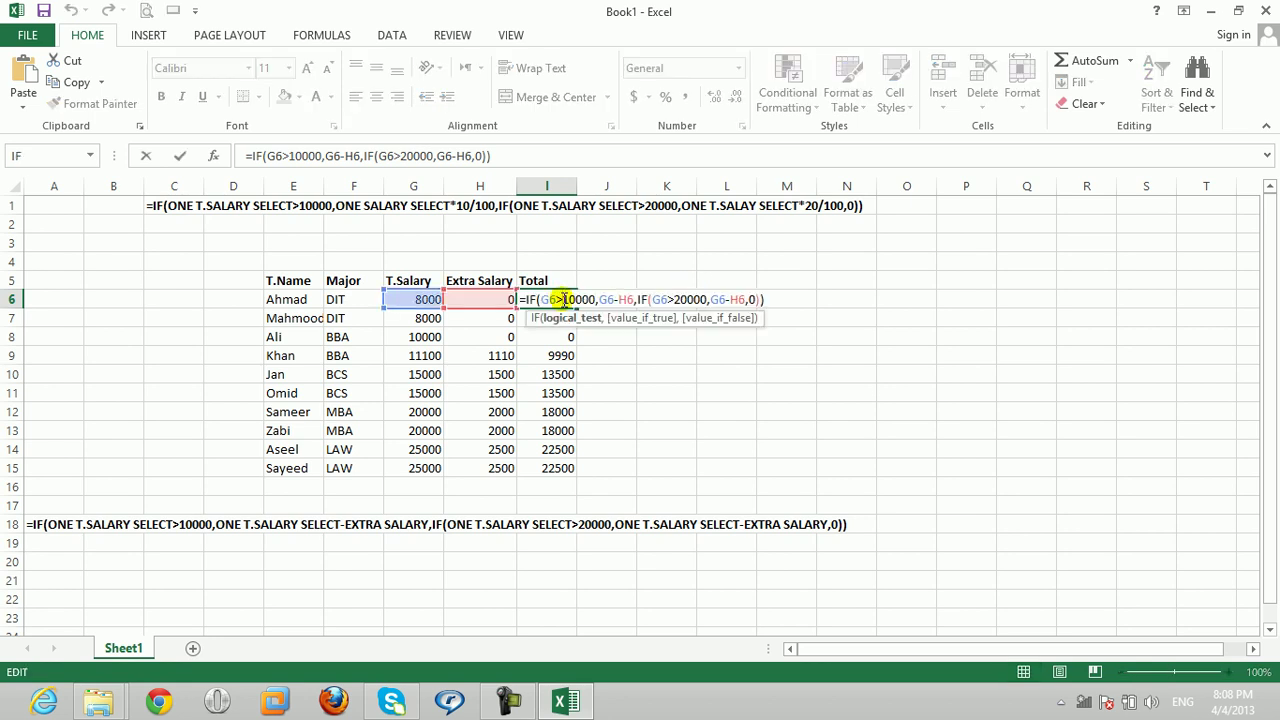
pyautogui.click(680, 374)
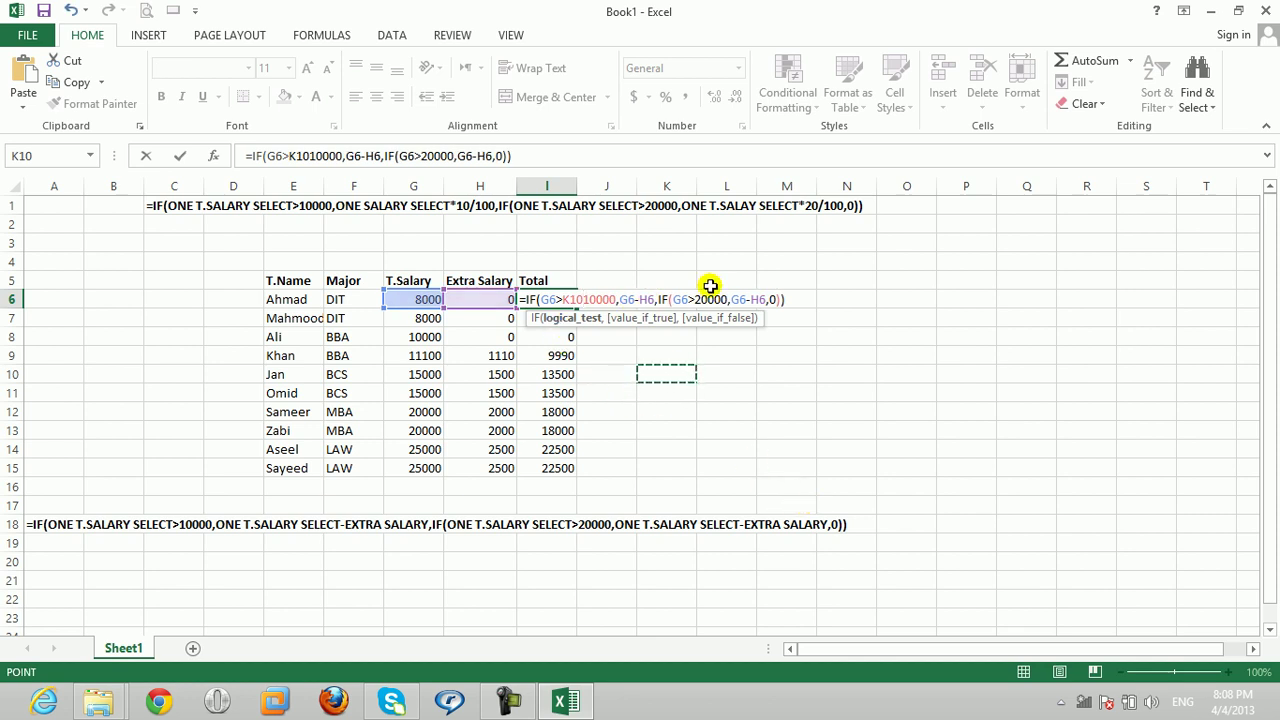
pyautogui.click(765, 299)
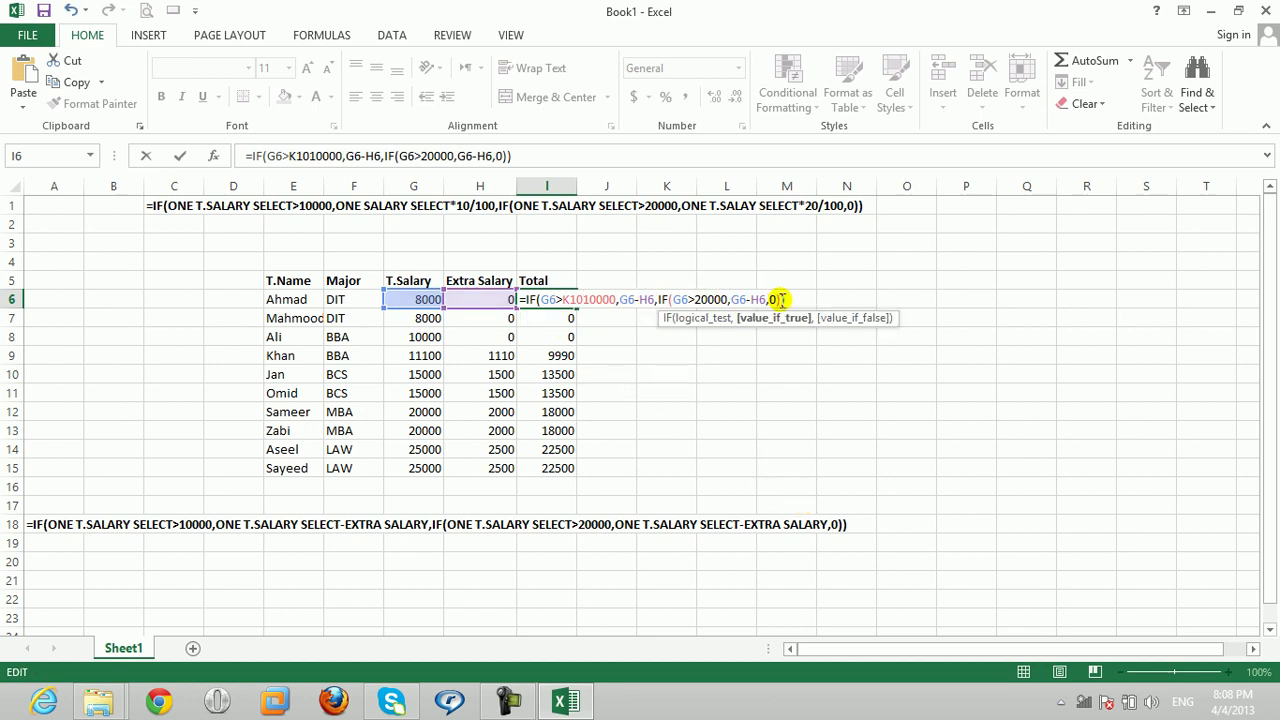
pyautogui.press('Return')
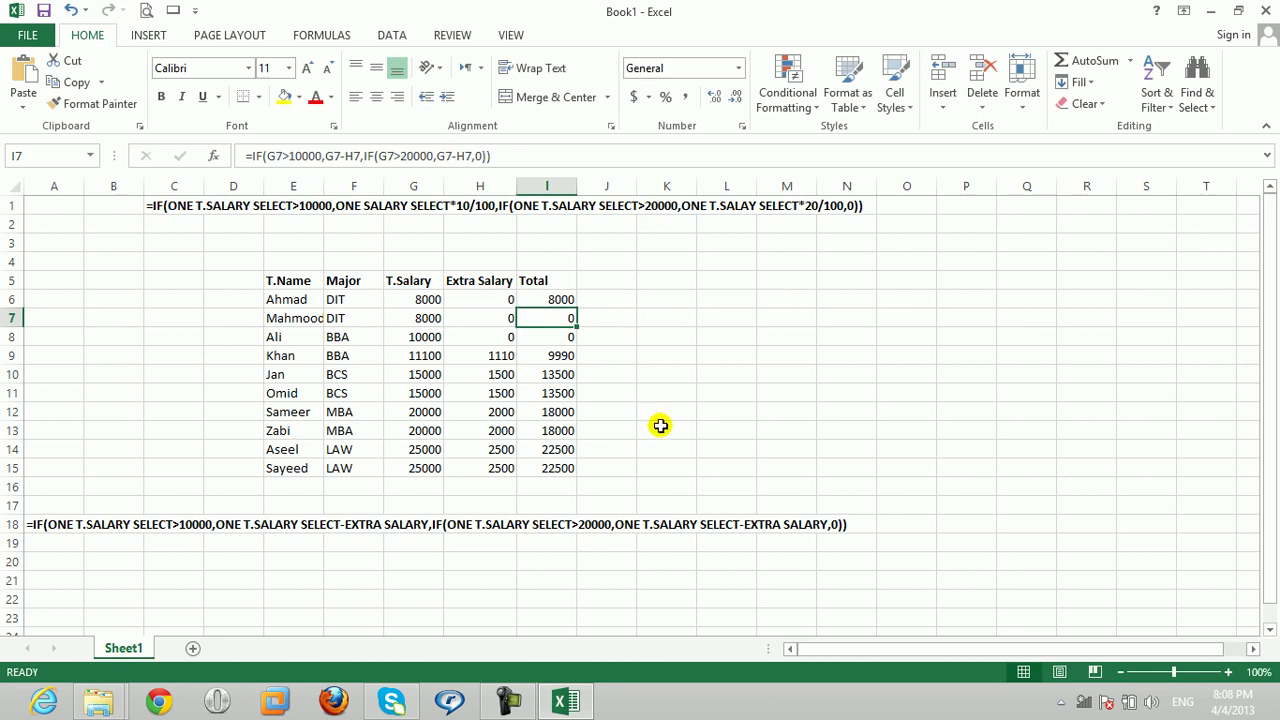
pyautogui.click(838, 528)
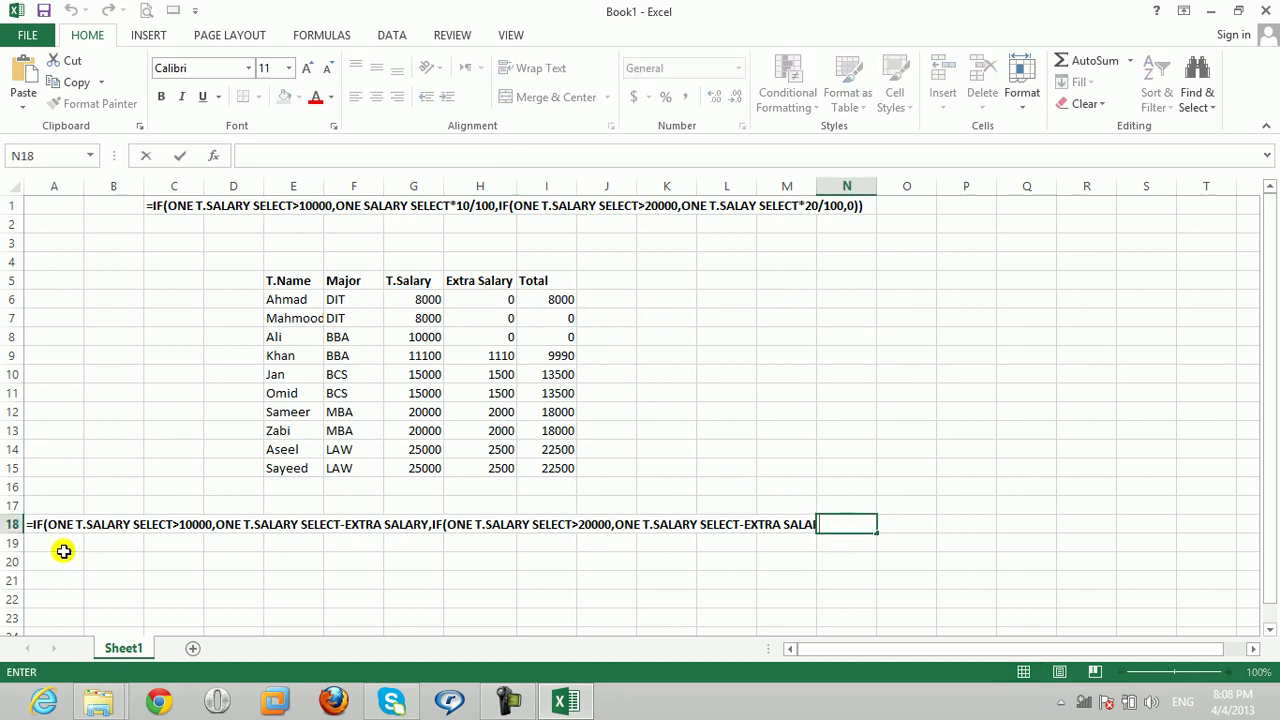
# - Copy the A18 formula note into A19
pyautogui.doubleClick(47, 524)
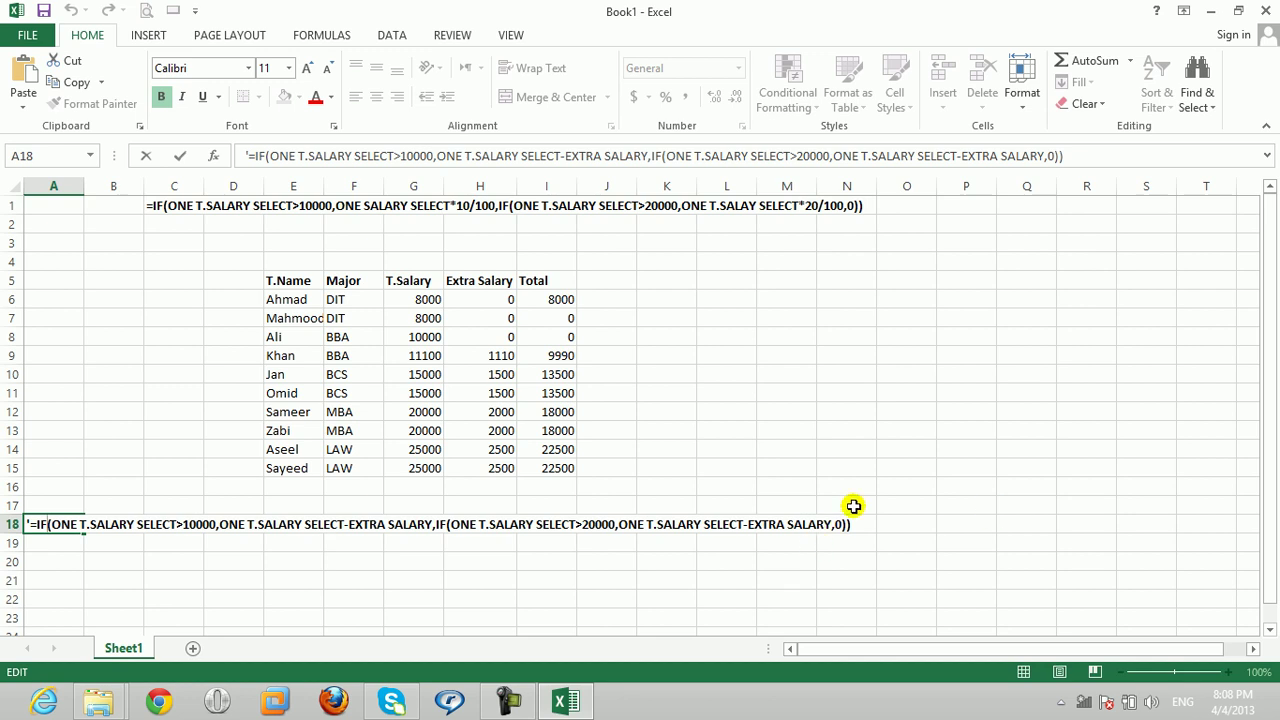
pyautogui.press('Home')
pyautogui.press('Delete')
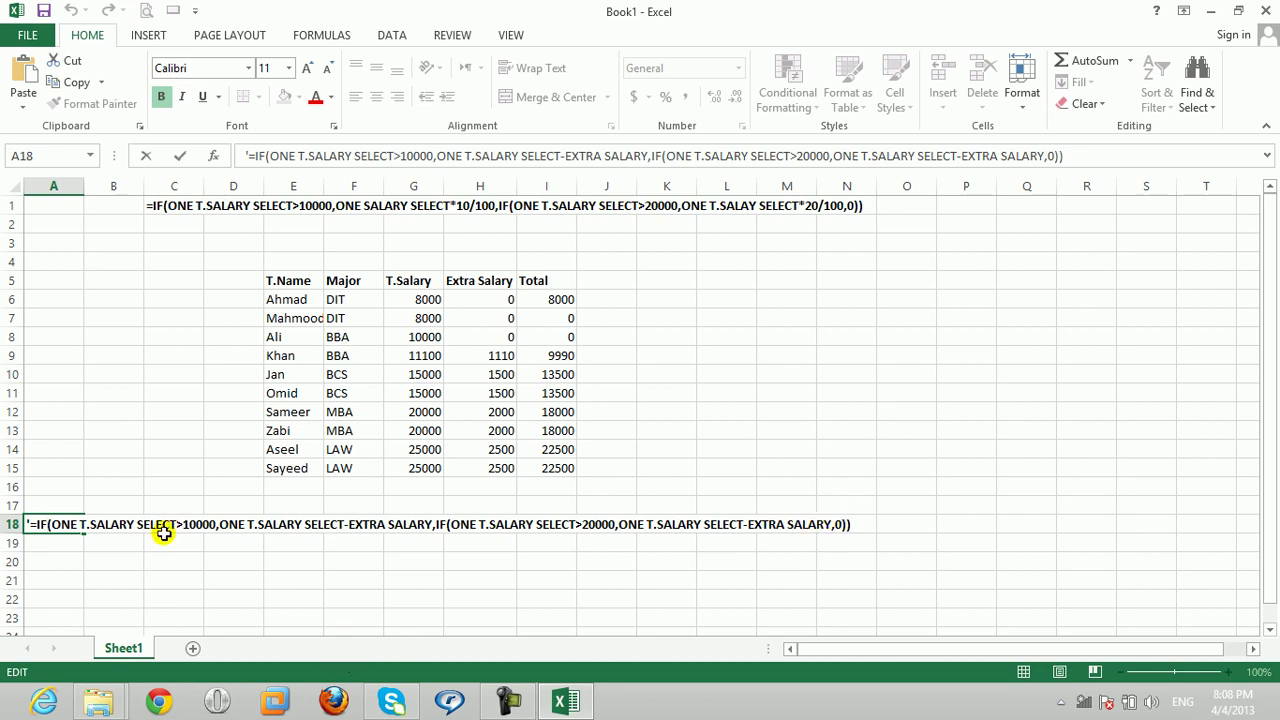
pyautogui.click(168, 540)
pyautogui.click(41, 524)
pyautogui.hotkey('ctrl', 'c')
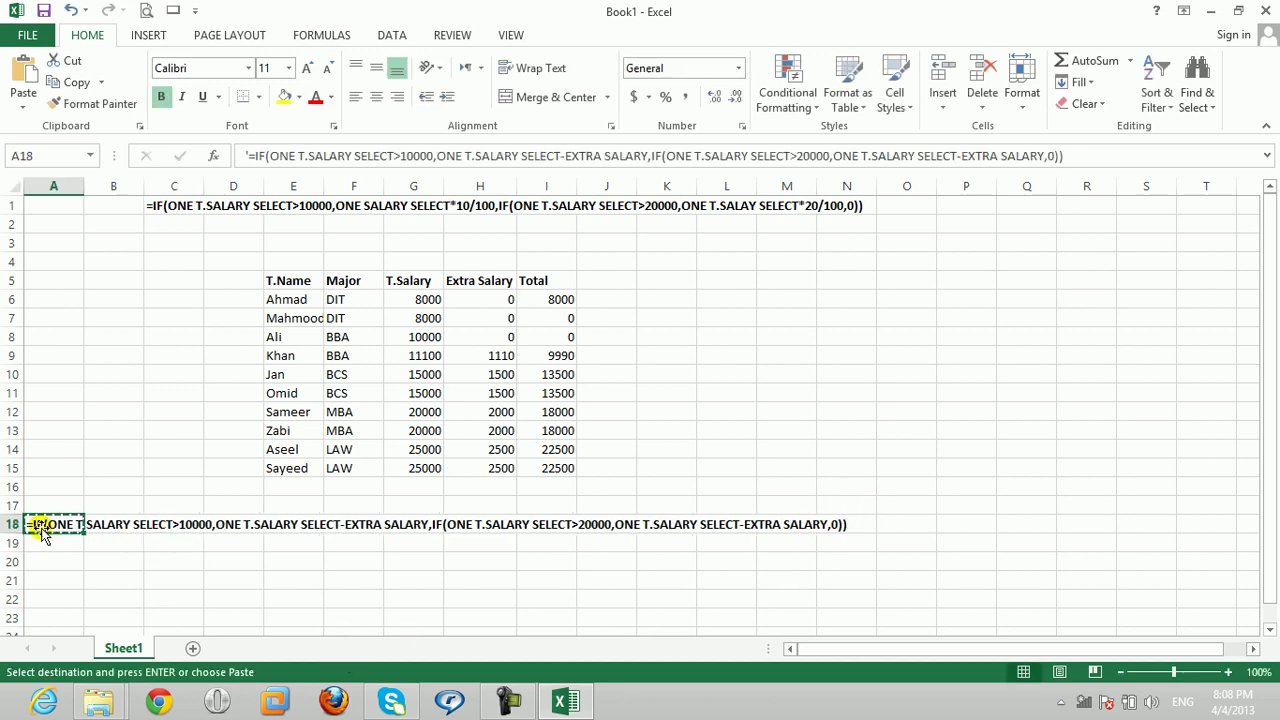
pyautogui.click(40, 537)
pyautogui.hotkey('ctrl', 'v')
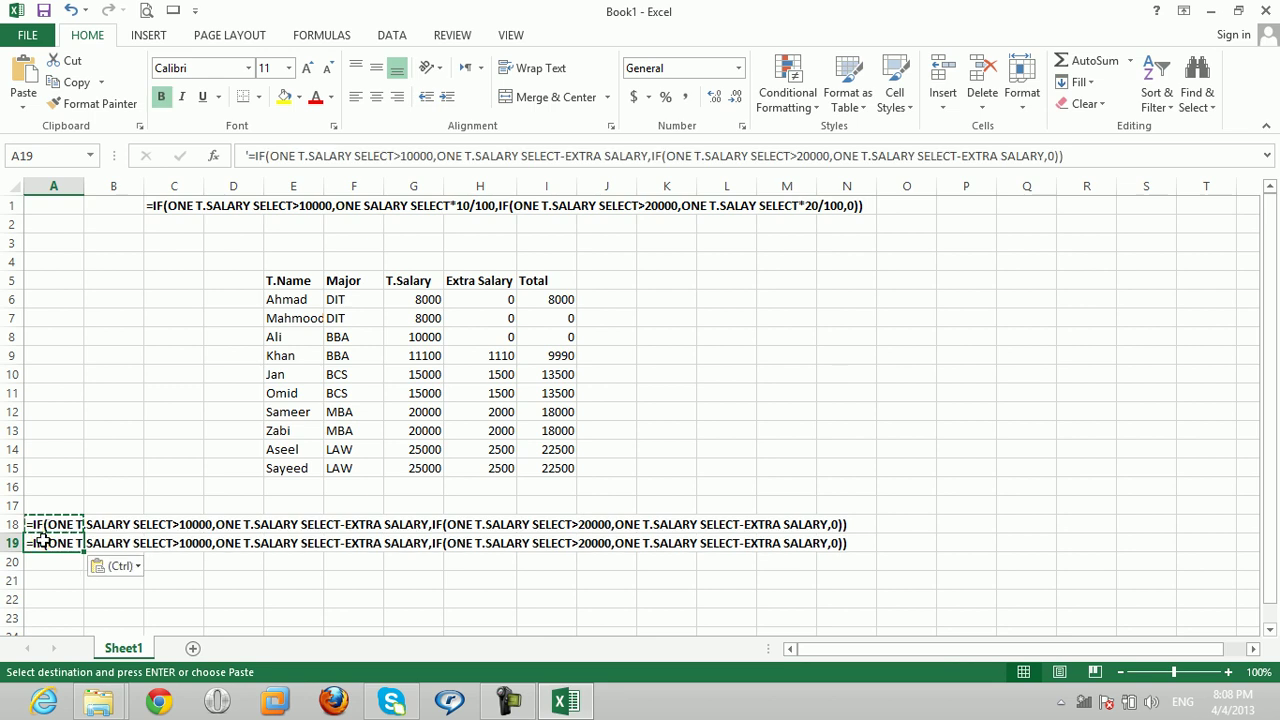
# - In A19, replace the note's final 0 with "No Extra Salary"
pyautogui.doubleClick(40, 537)
pyautogui.press('Home')
pyautogui.write("'")
pyautogui.click(839, 543)
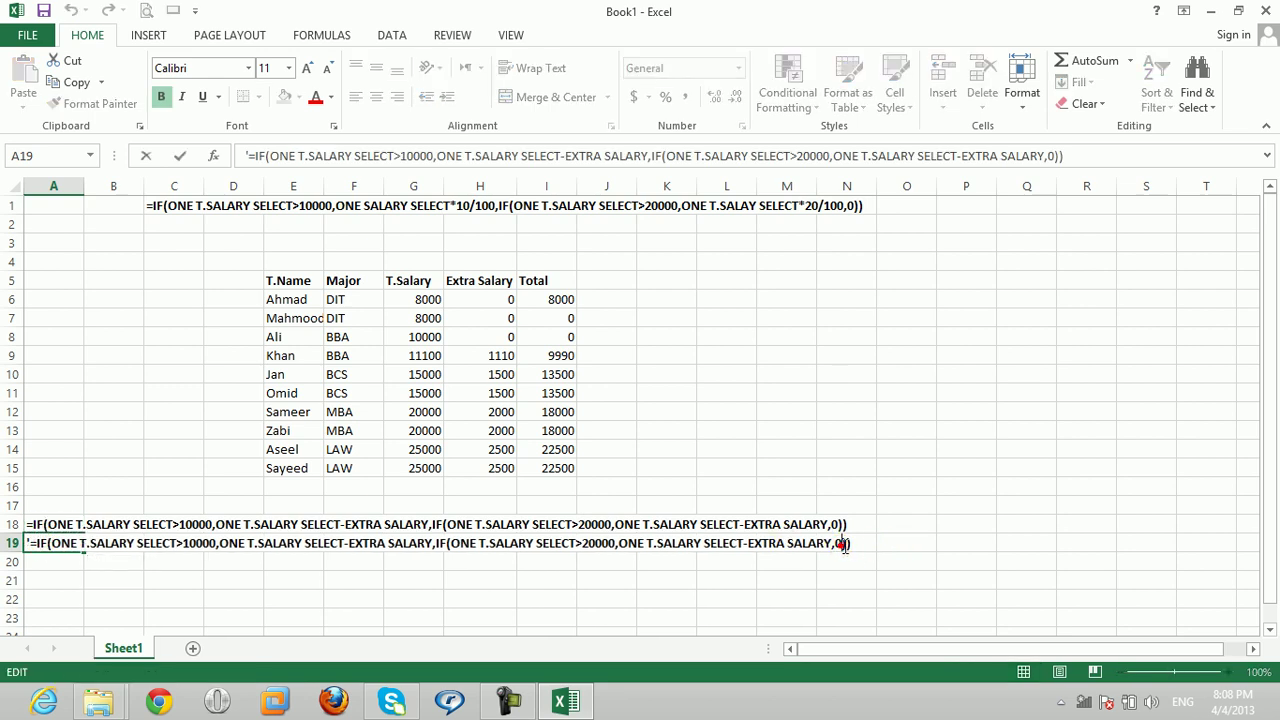
pyautogui.press('BackSpace')
pyautogui.write('"')
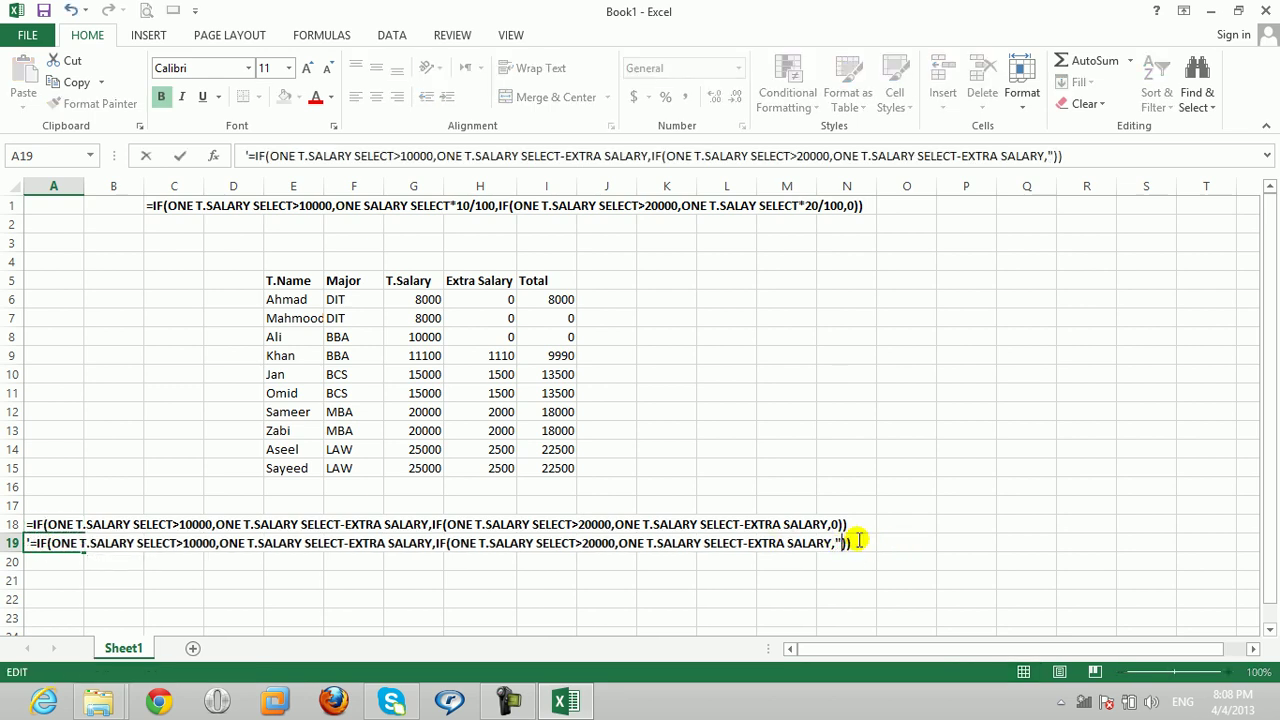
pyautogui.write('E')
pyautogui.press('BackSpace')
pyautogui.write('No ')
pyautogui.write('Ex')
pyautogui.write('tra Salary')
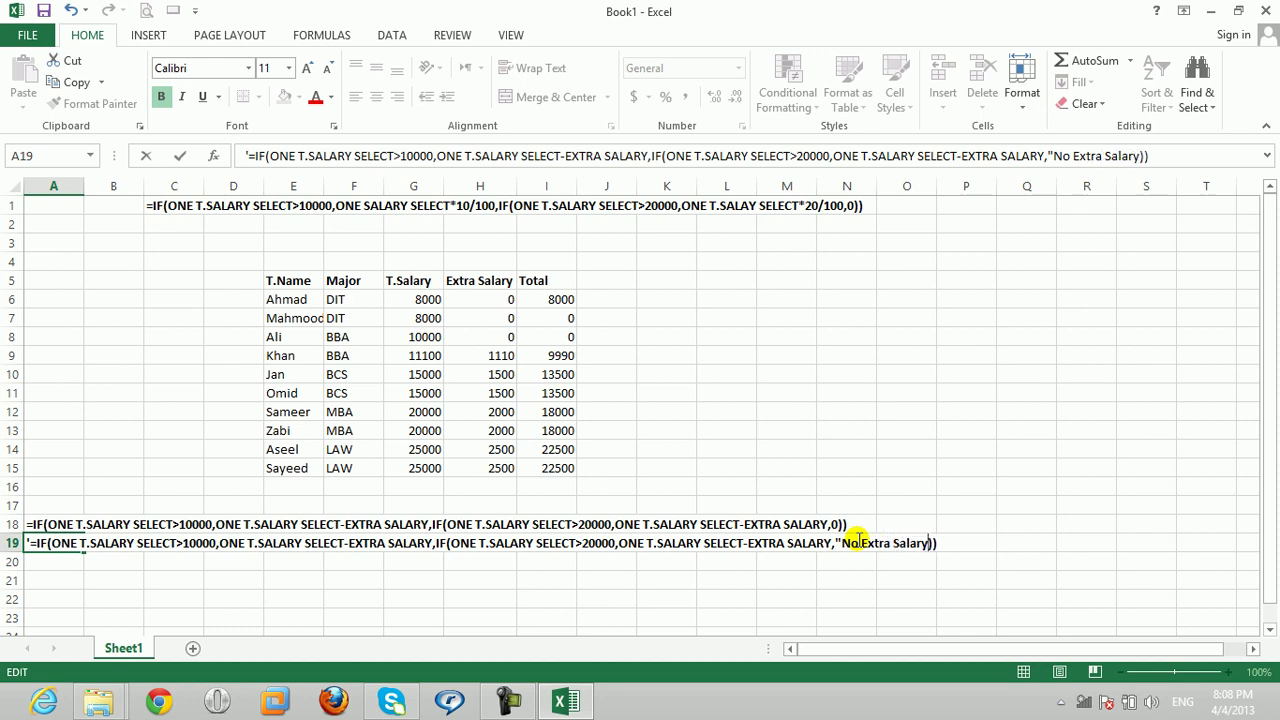
# - Commit the row 19 note and clear the Total values in I6:I15
pyautogui.click(1046, 520)
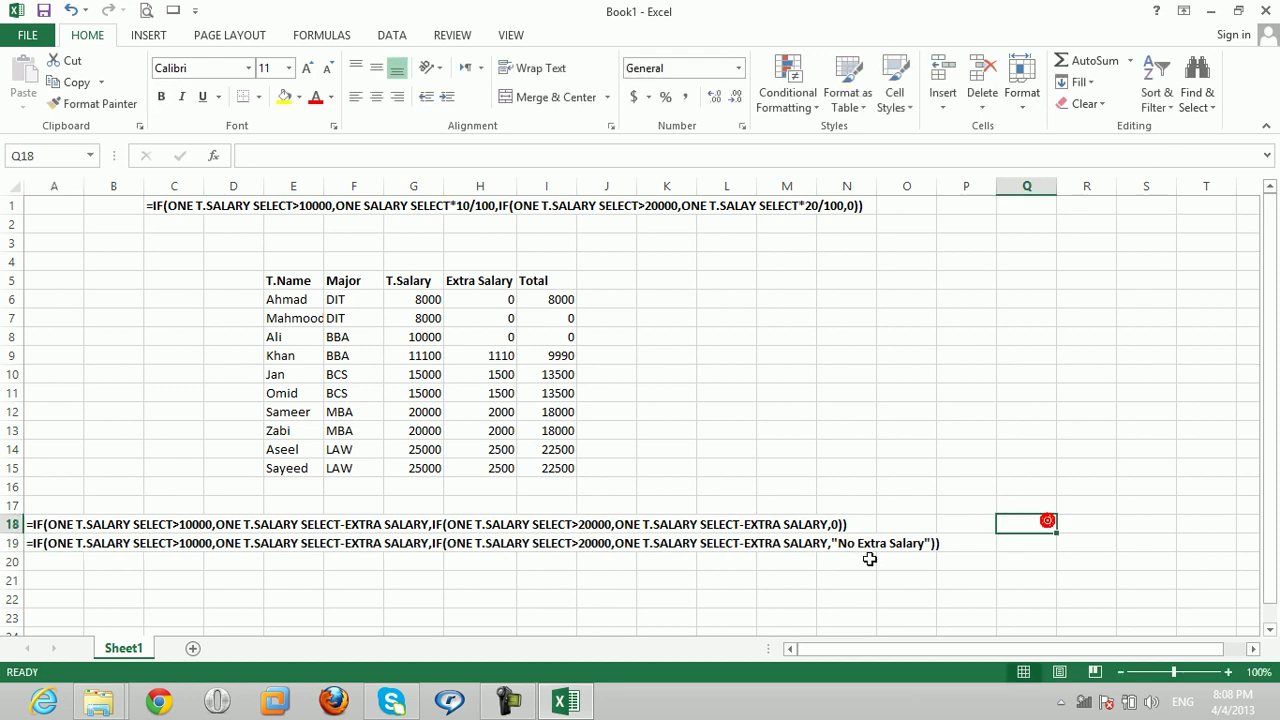
pyautogui.doubleClick(560, 299)
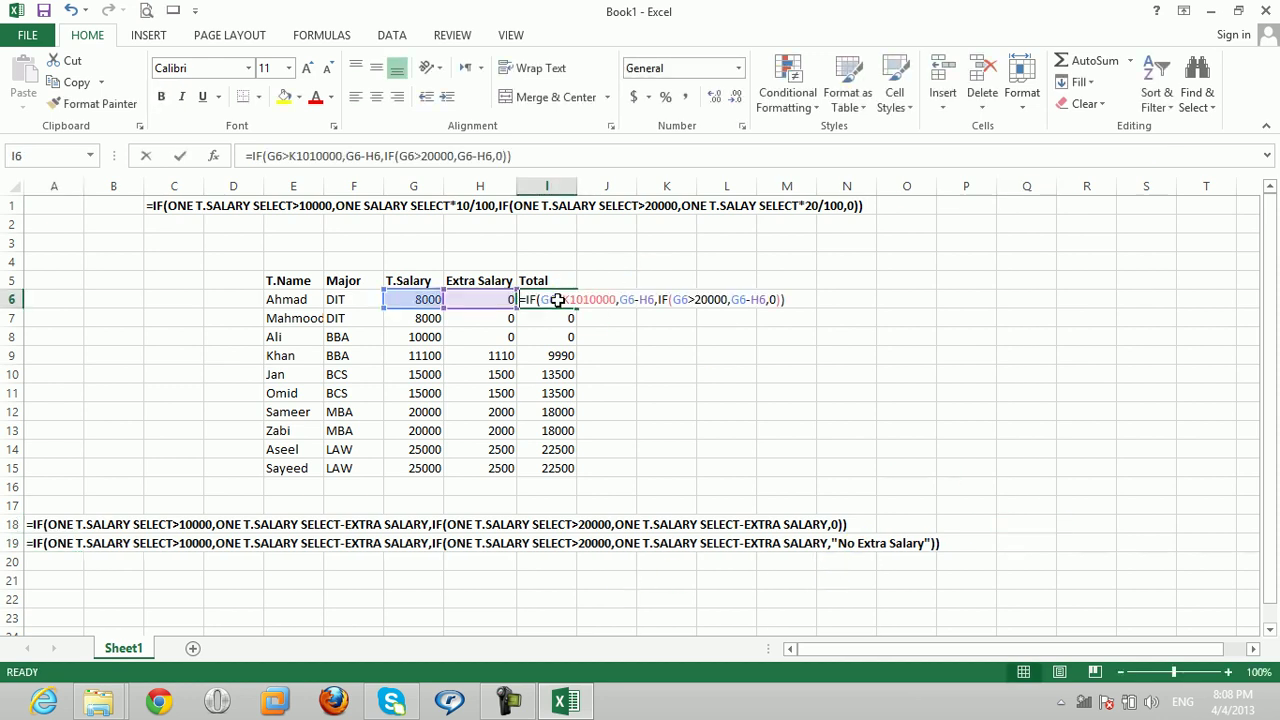
pyautogui.click(605, 394)
pyautogui.moveTo(558, 305); pyautogui.dragTo(554, 463)
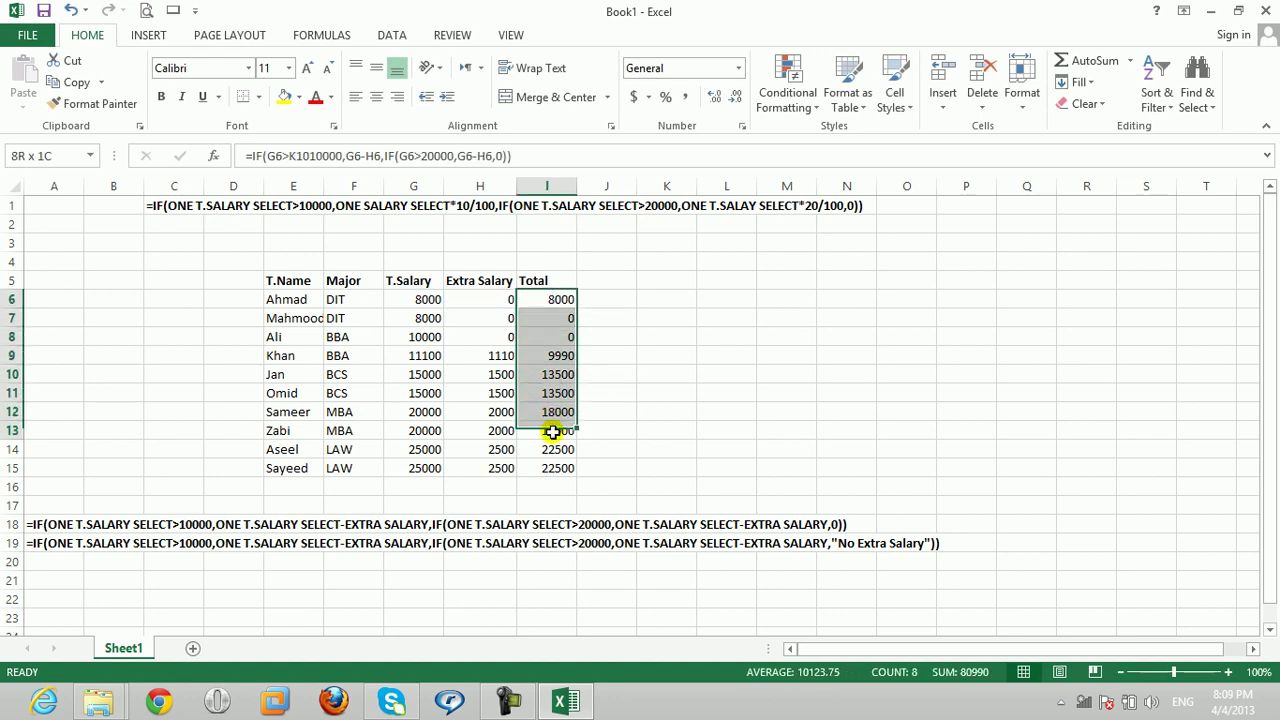
pyautogui.press('Delete')
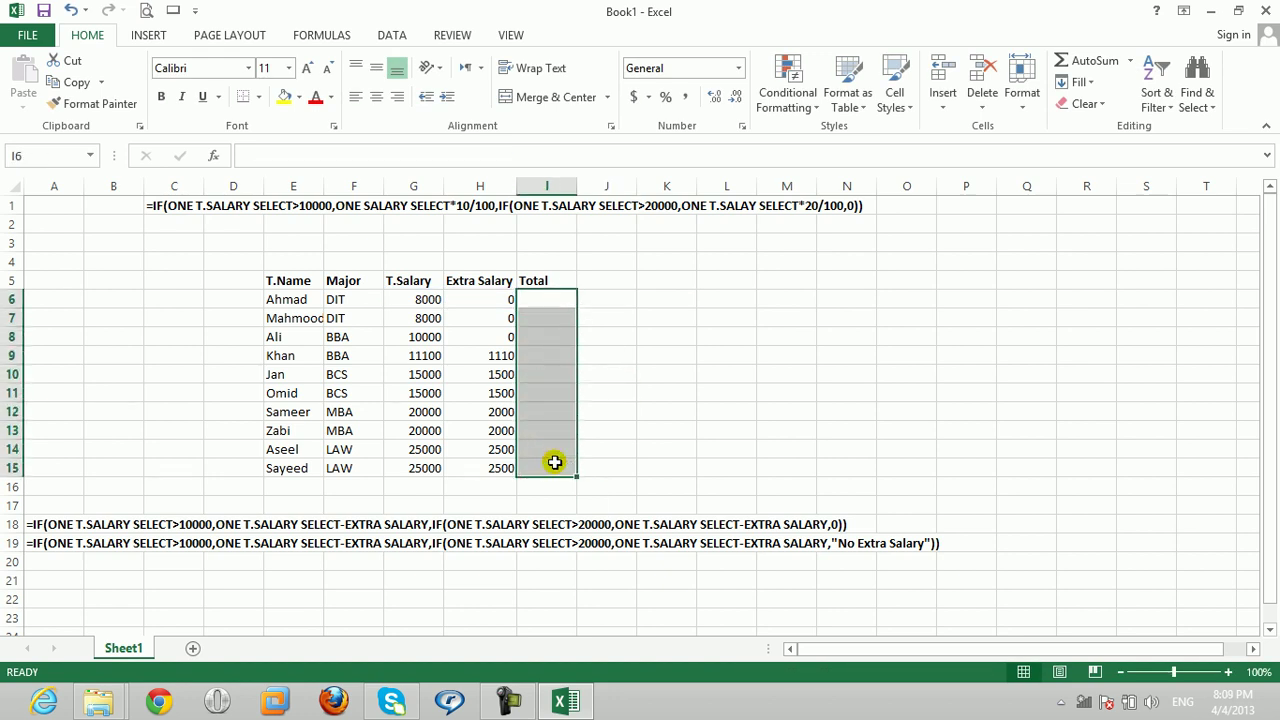
pyautogui.click(552, 301)
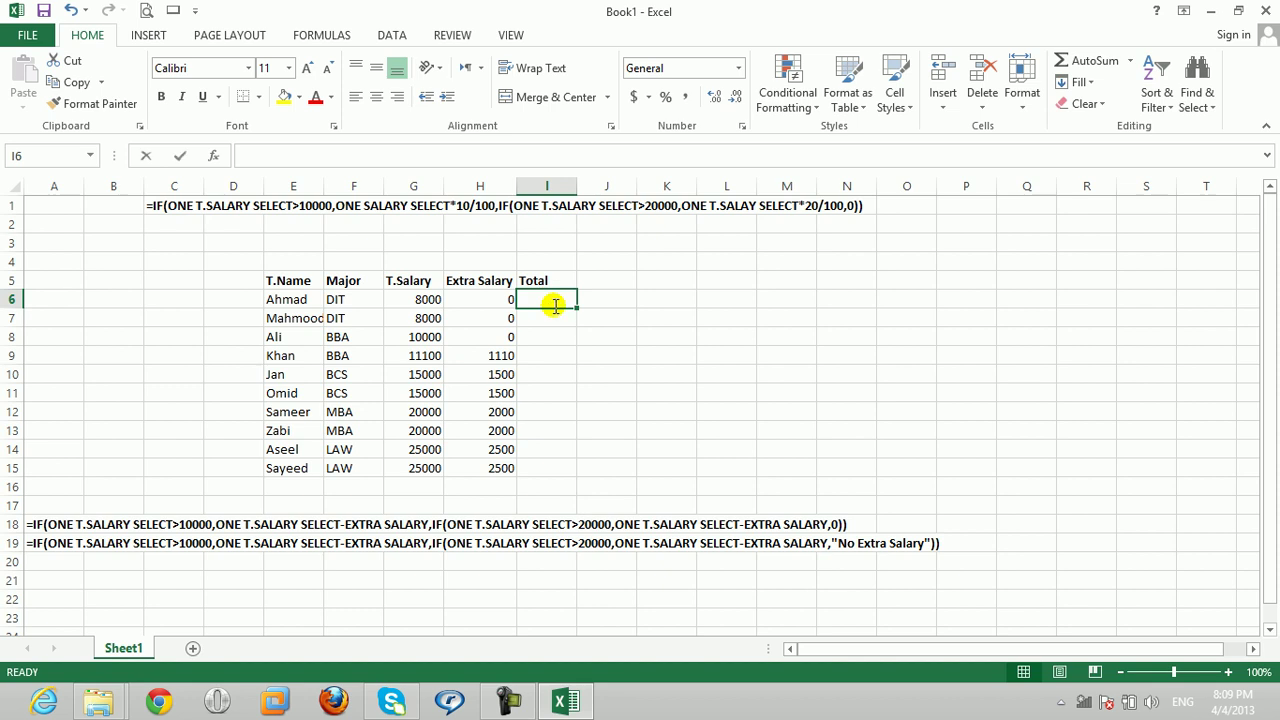
# - In I6, start the outer IF testing G6 and returning G6-H6
pyautogui.write('=if(')
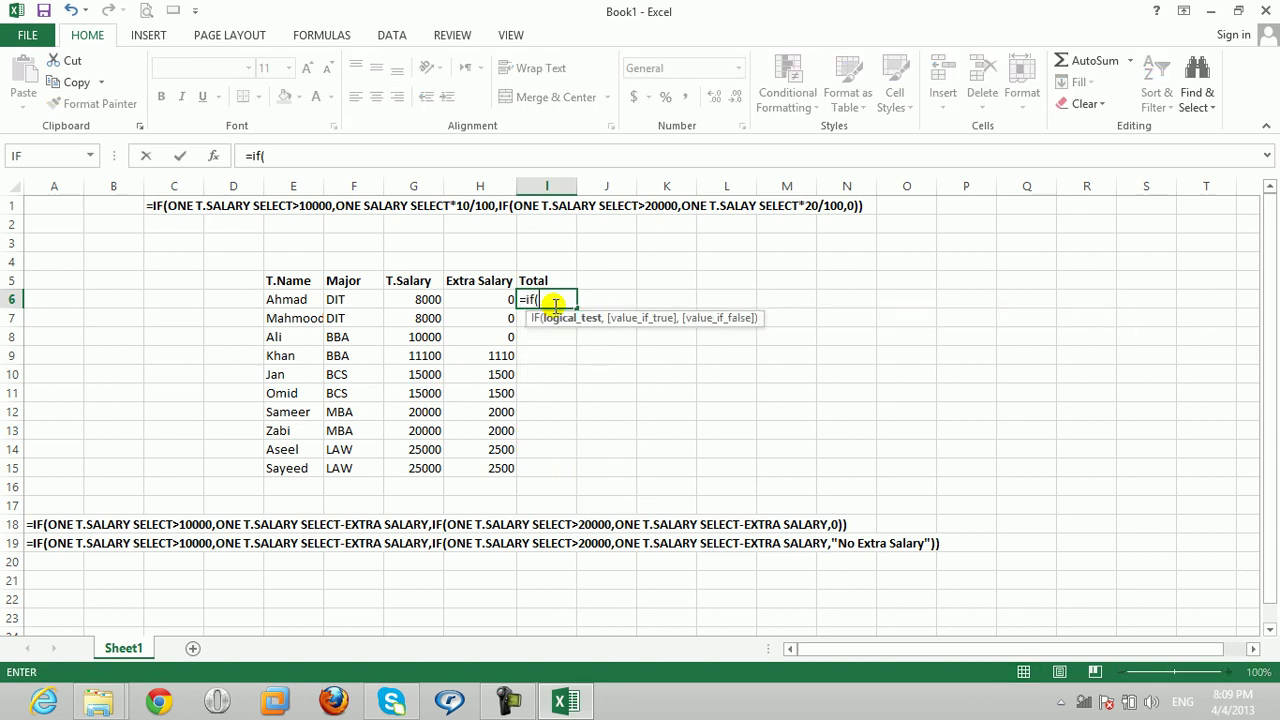
pyautogui.click(418, 302)
pyautogui.write('>1000')
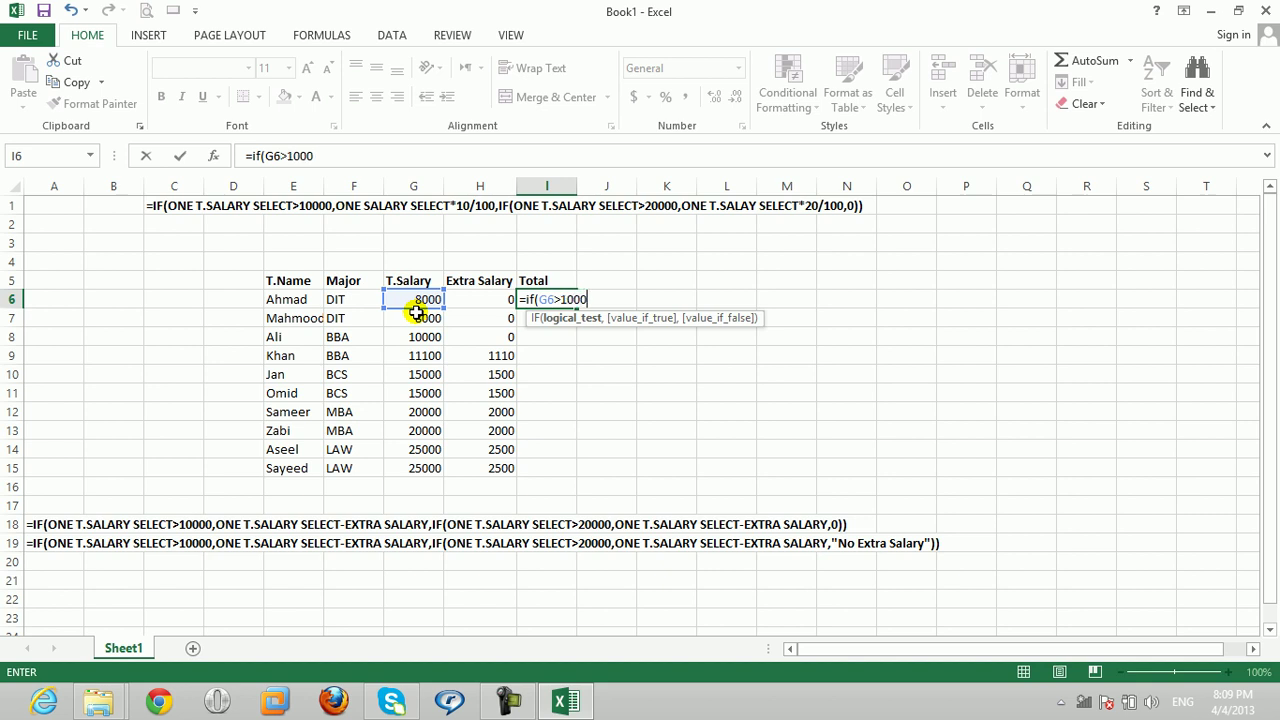
pyautogui.write(',')
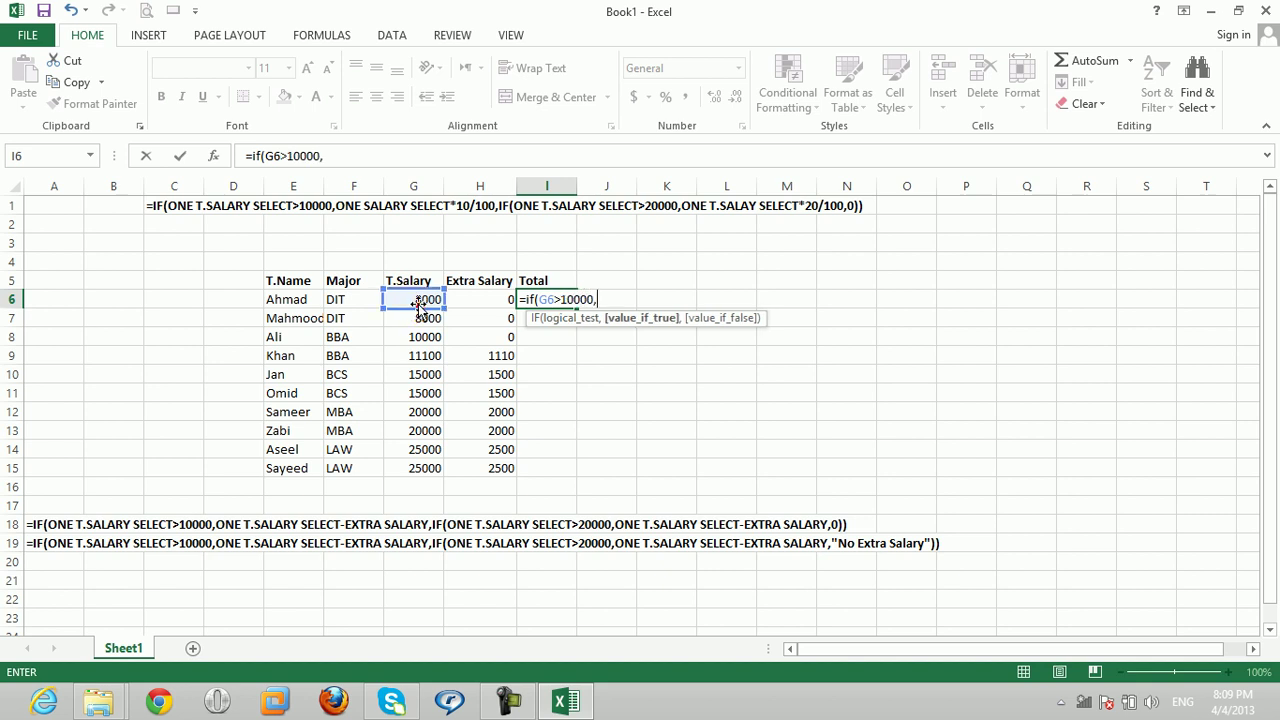
pyautogui.click(418, 298)
pyautogui.write('-')
pyautogui.click(486, 296)
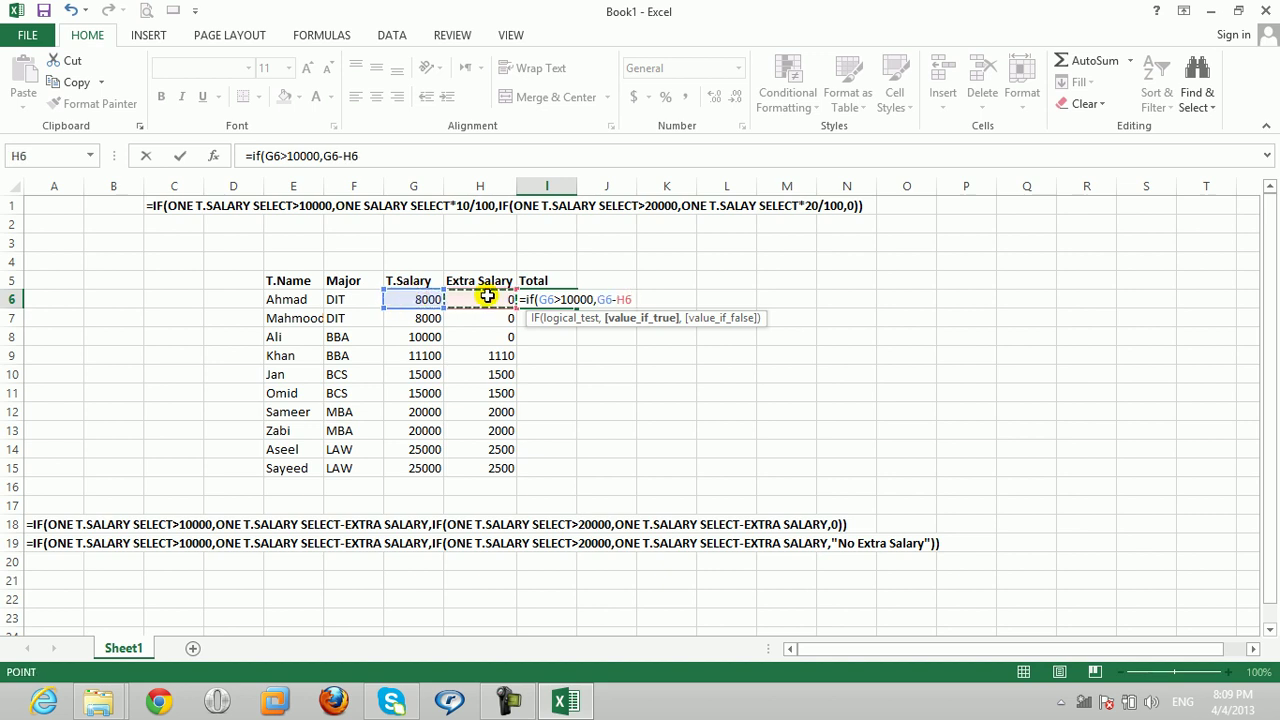
# - Add the inner IF(G6>20000,G6-H6,"No Extra Salary") and commit the I6 formula
pyautogui.write(',')
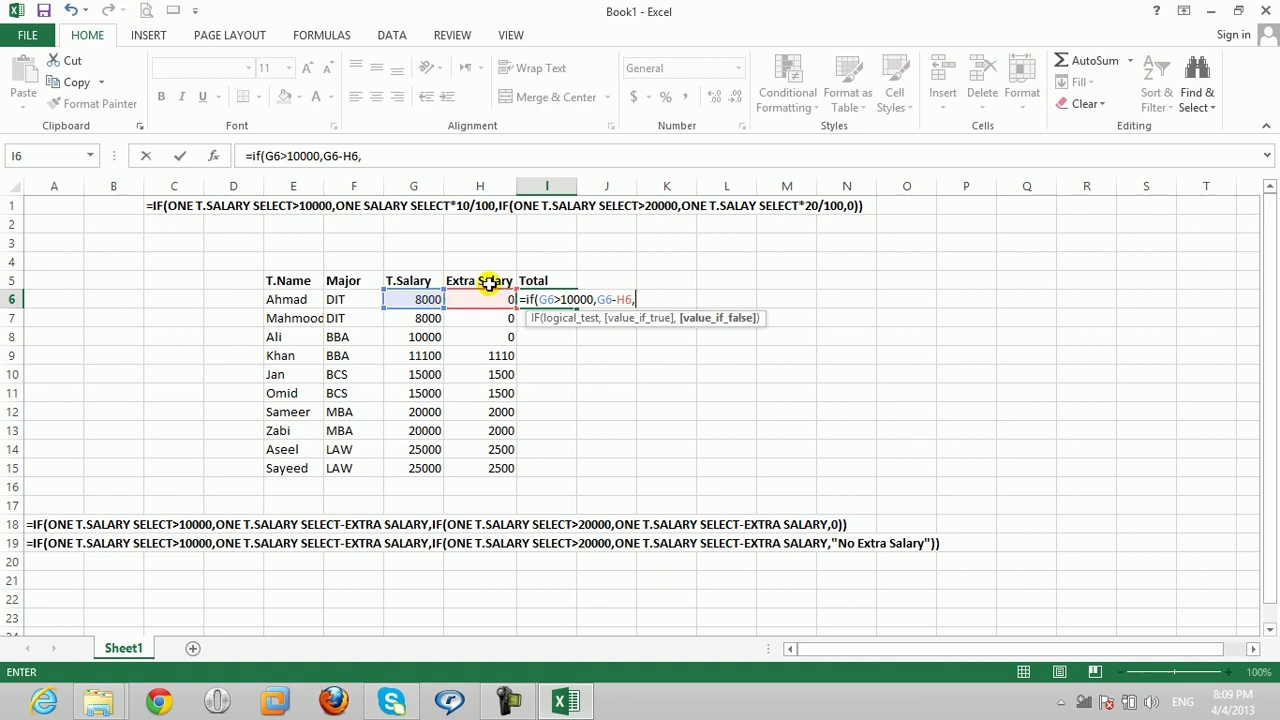
pyautogui.write('if(')
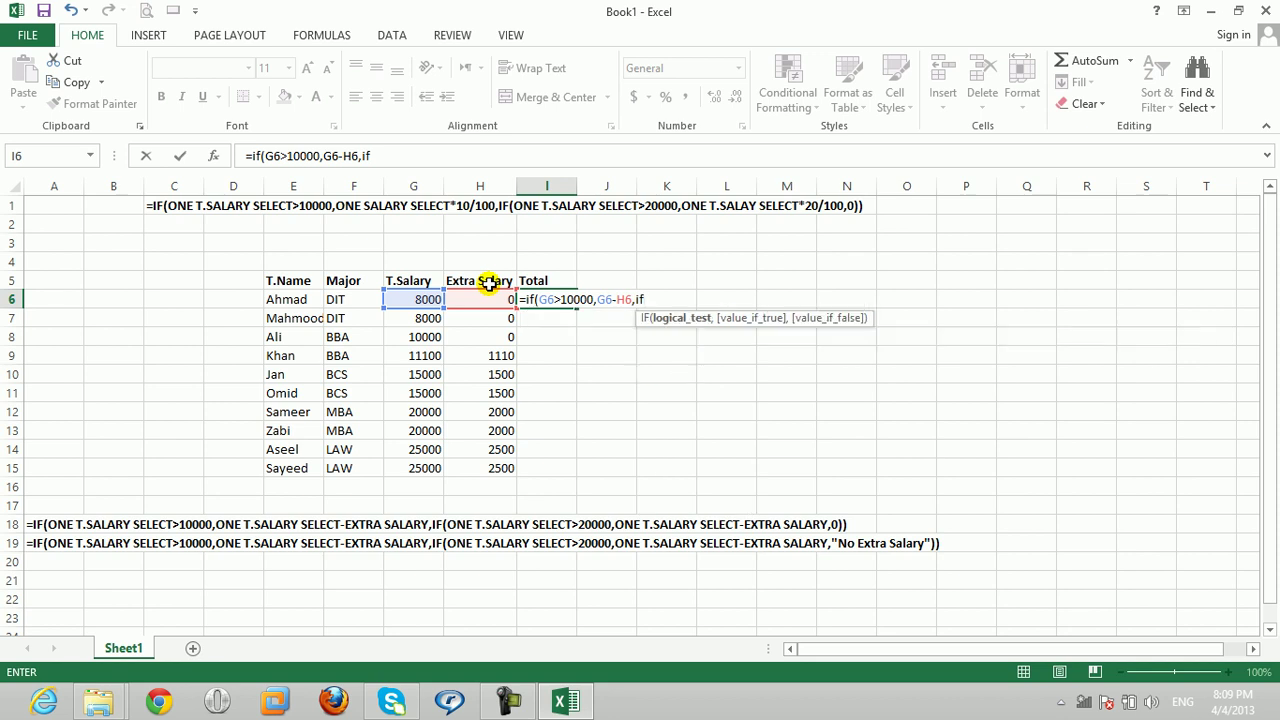
pyautogui.click(414, 300)
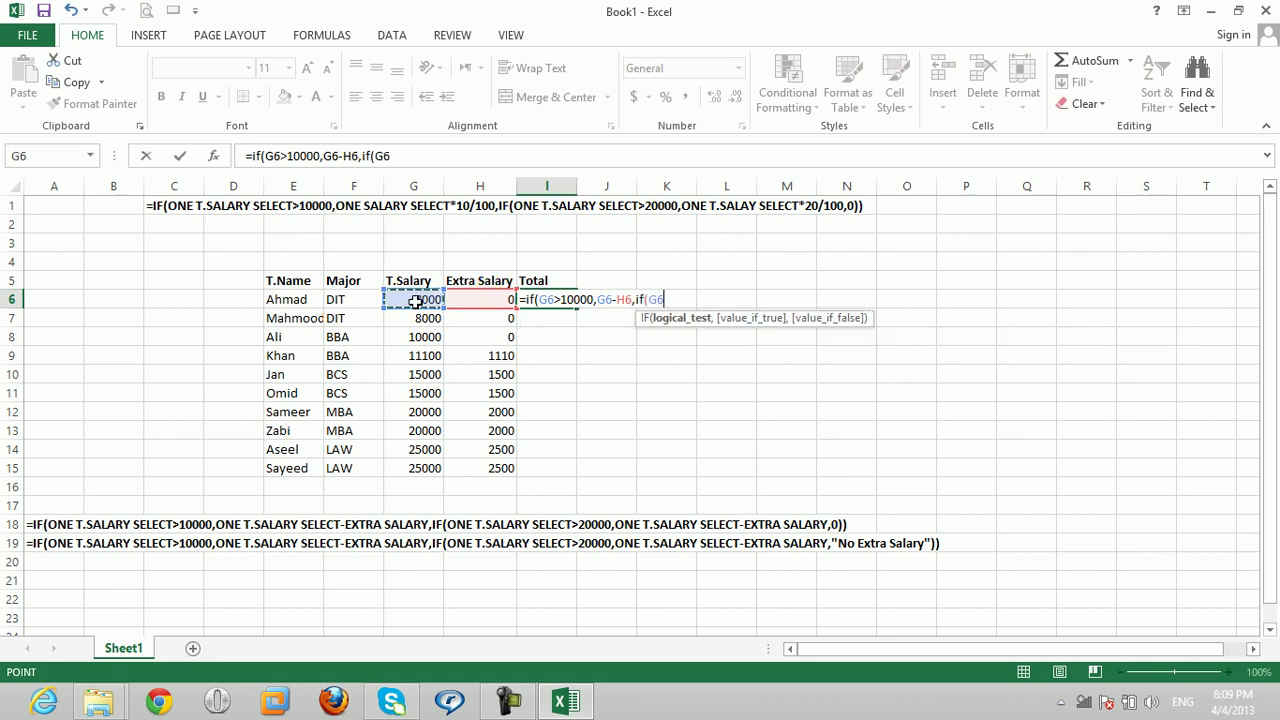
pyautogui.write('>20000')
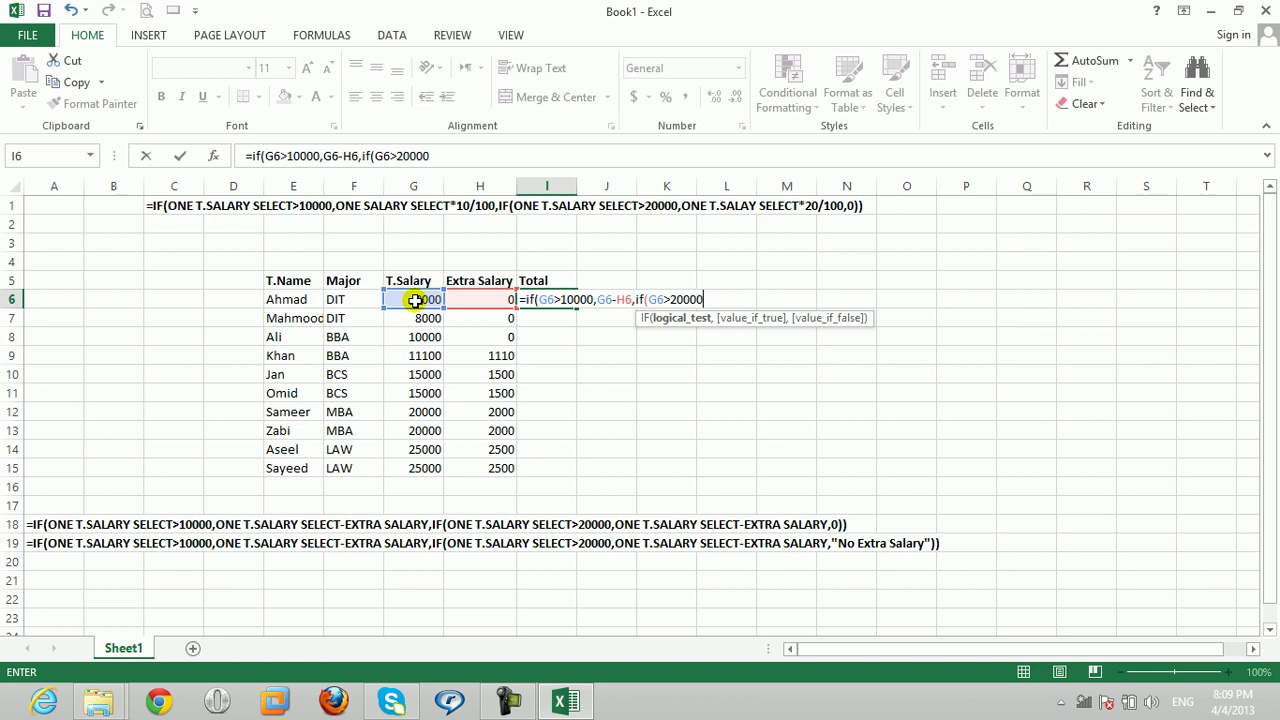
pyautogui.write(',')
pyautogui.click(414, 300)
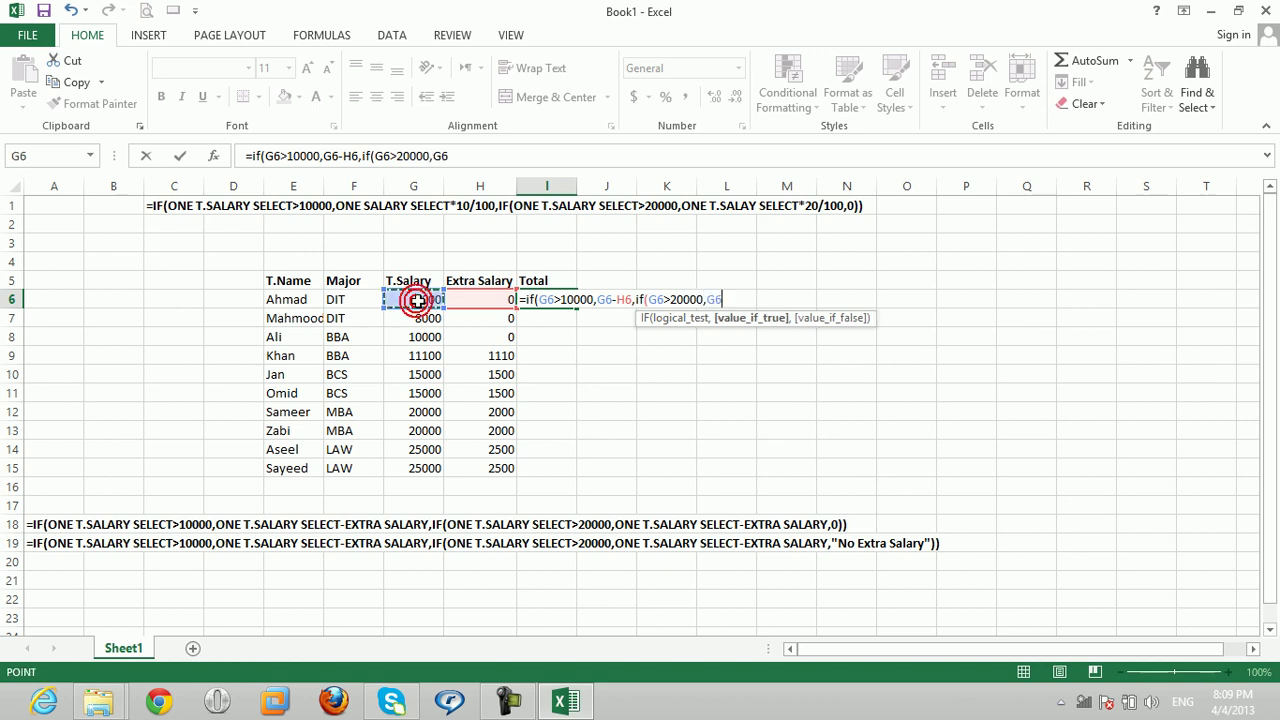
pyautogui.write('-')
pyautogui.click(481, 298)
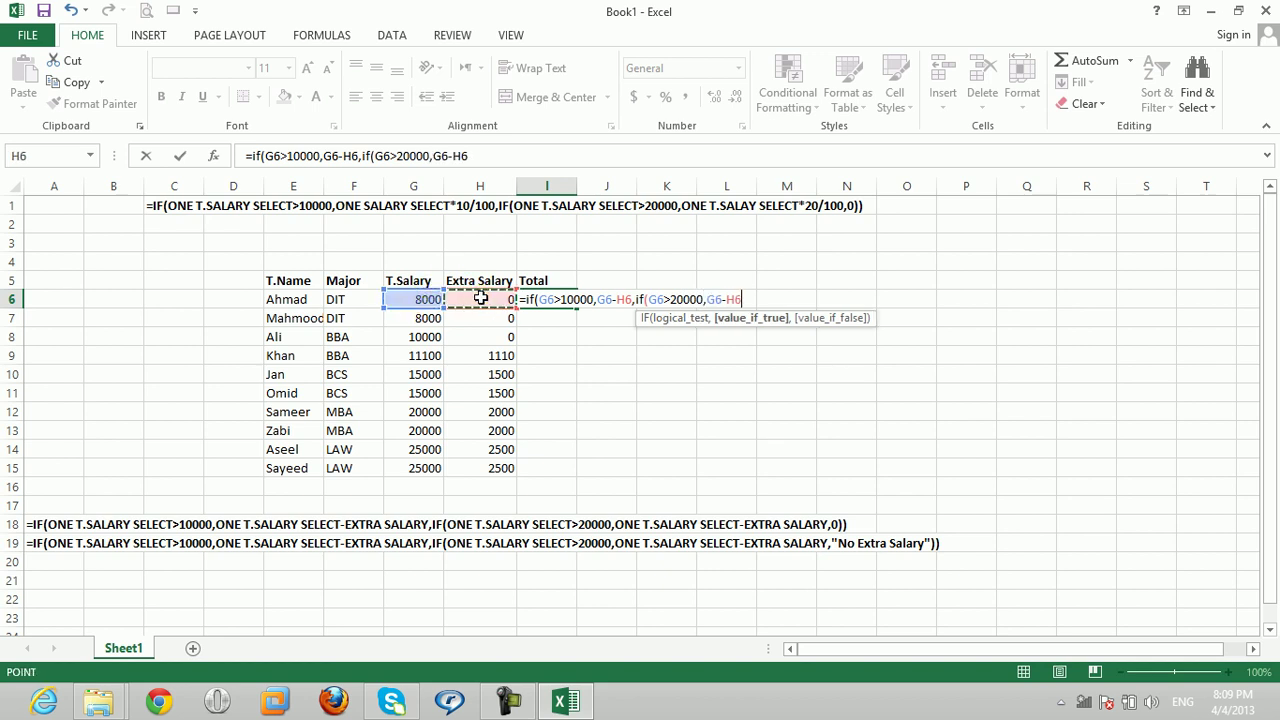
pyautogui.write(',')
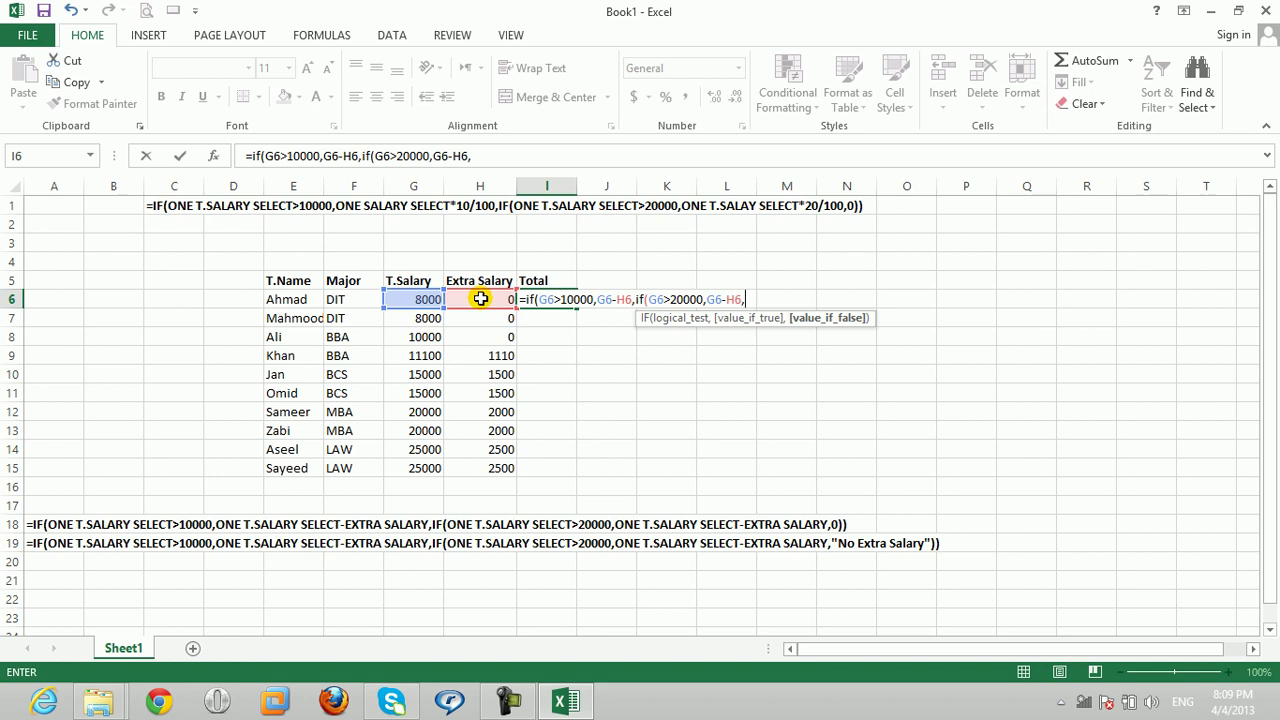
pyautogui.write('"No Extra Salary')
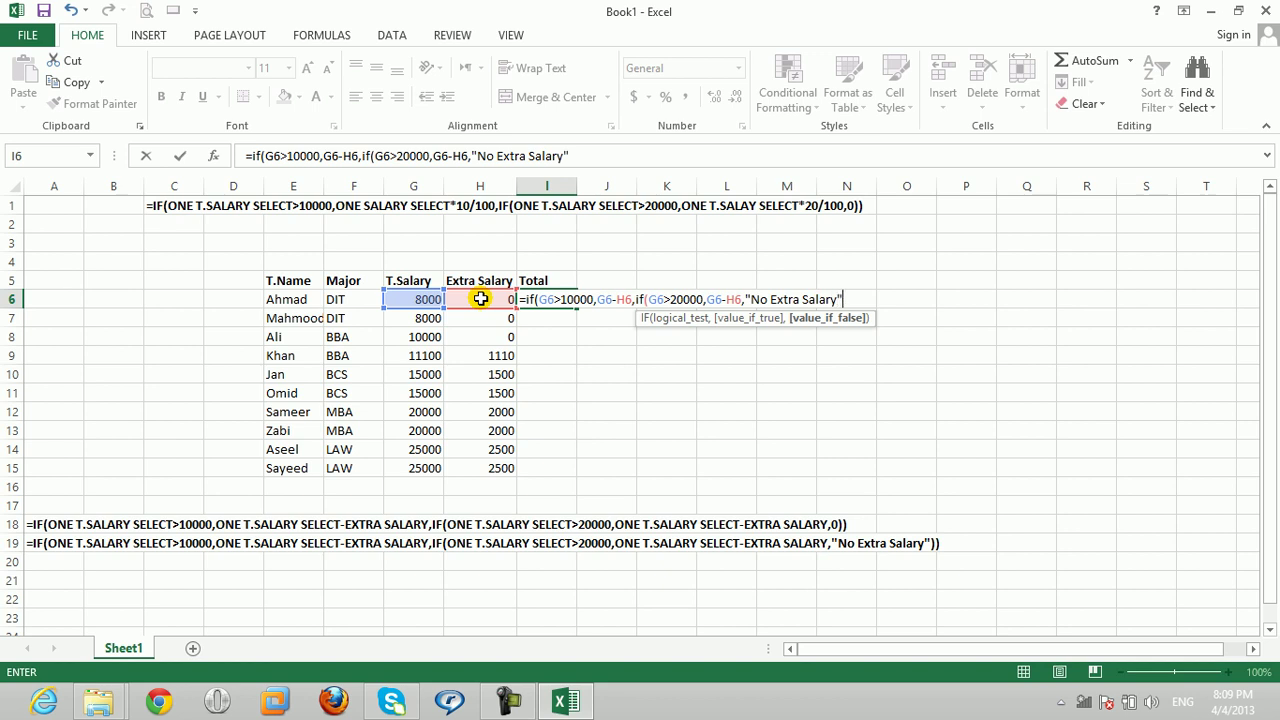
pyautogui.write(')')
pyautogui.press('Return')
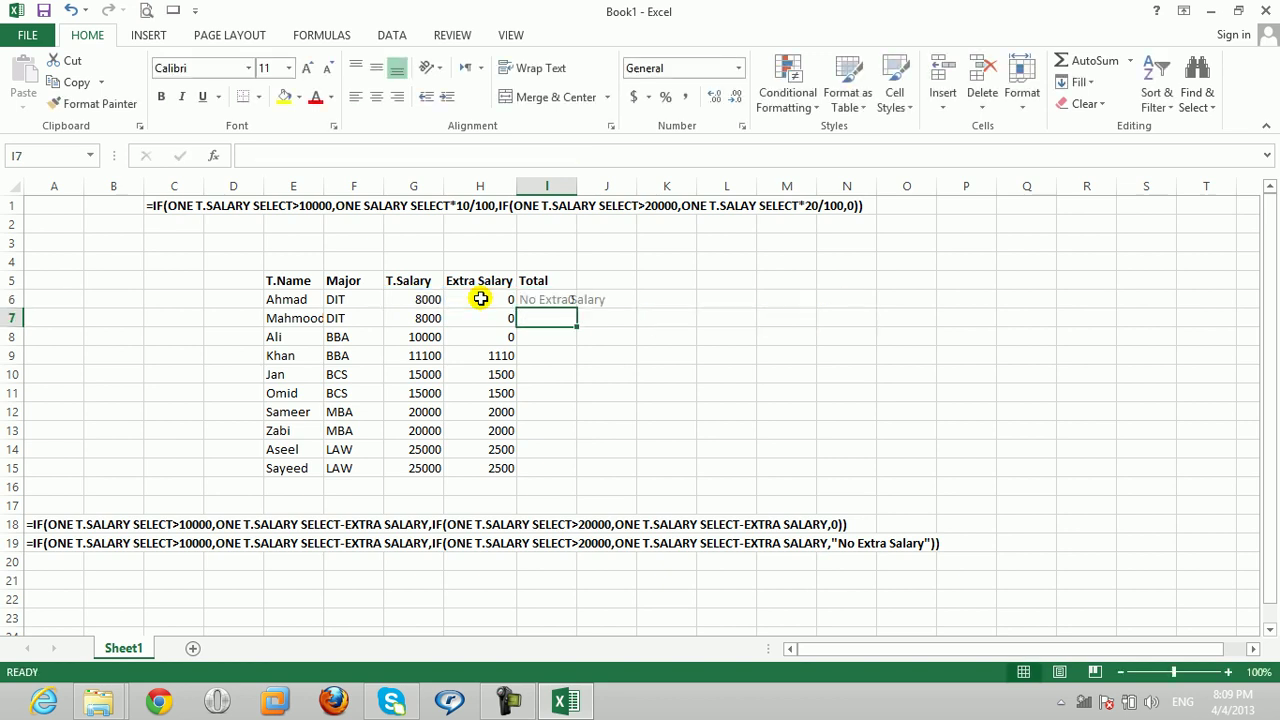
pyautogui.click(519, 300)
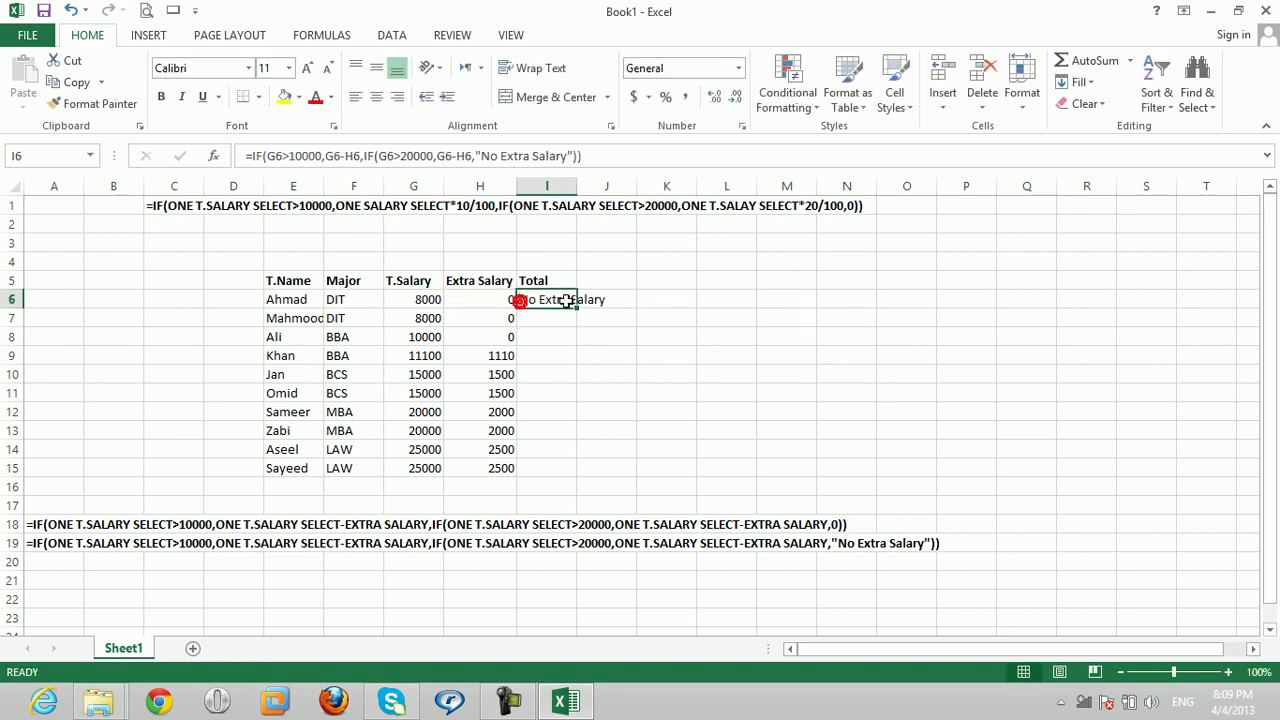
# - Autofit column I, fill the I6 formula to I15, and check I9, I10 and I12
pyautogui.doubleClick(577, 186)
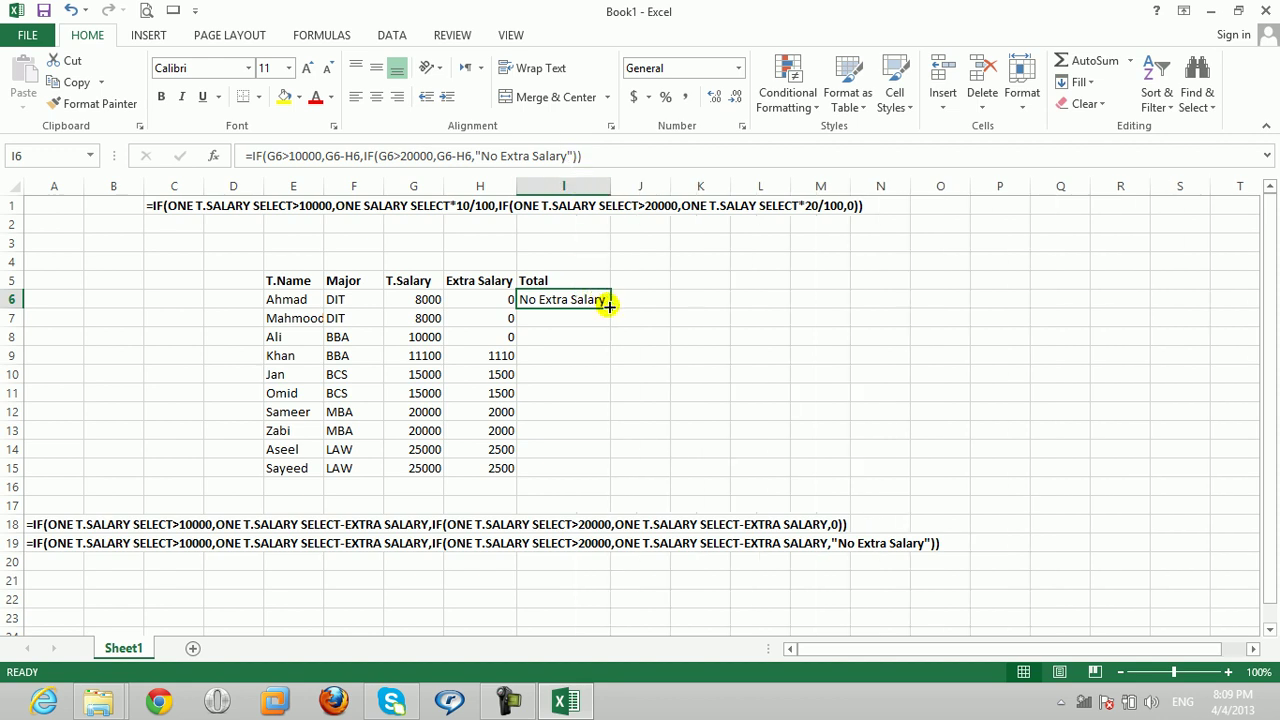
pyautogui.moveTo(609, 308); pyautogui.dragTo(612, 472)
pyautogui.click(562, 360)
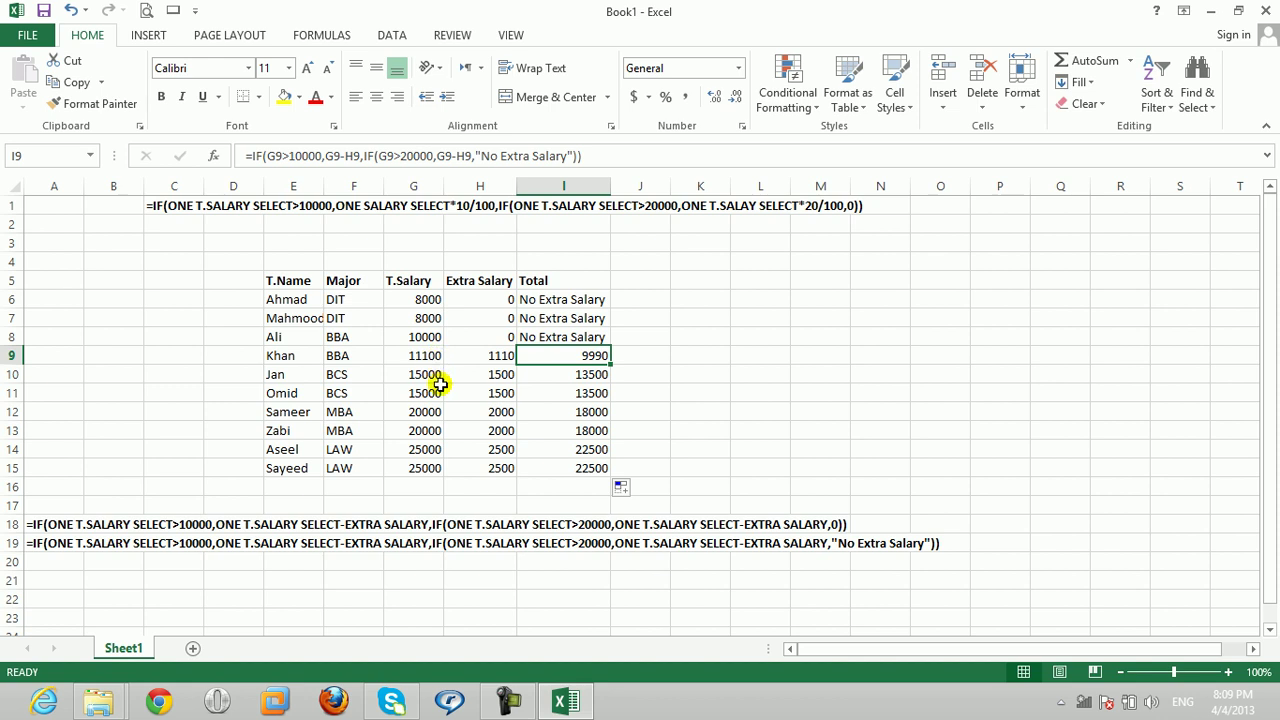
pyautogui.click(568, 378)
pyautogui.click(572, 412)
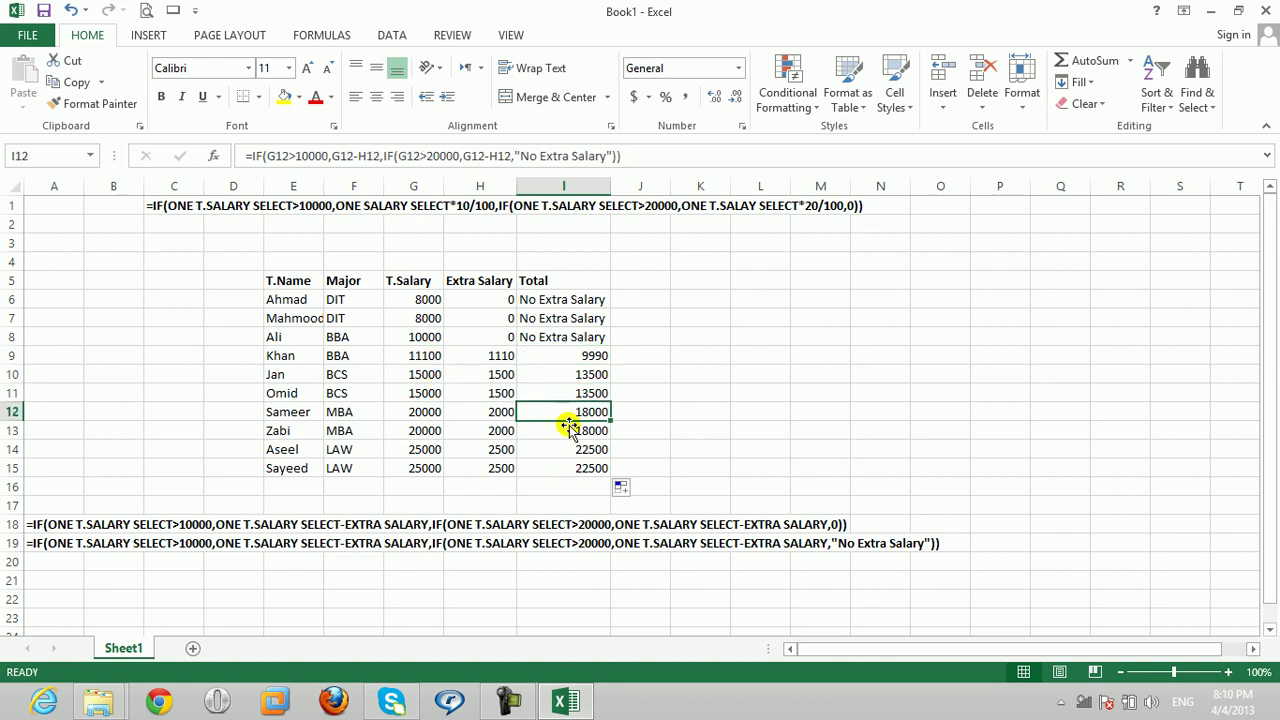
# - Check the I6–I8 formulas that show No Extra Salary
pyautogui.click(561, 321)
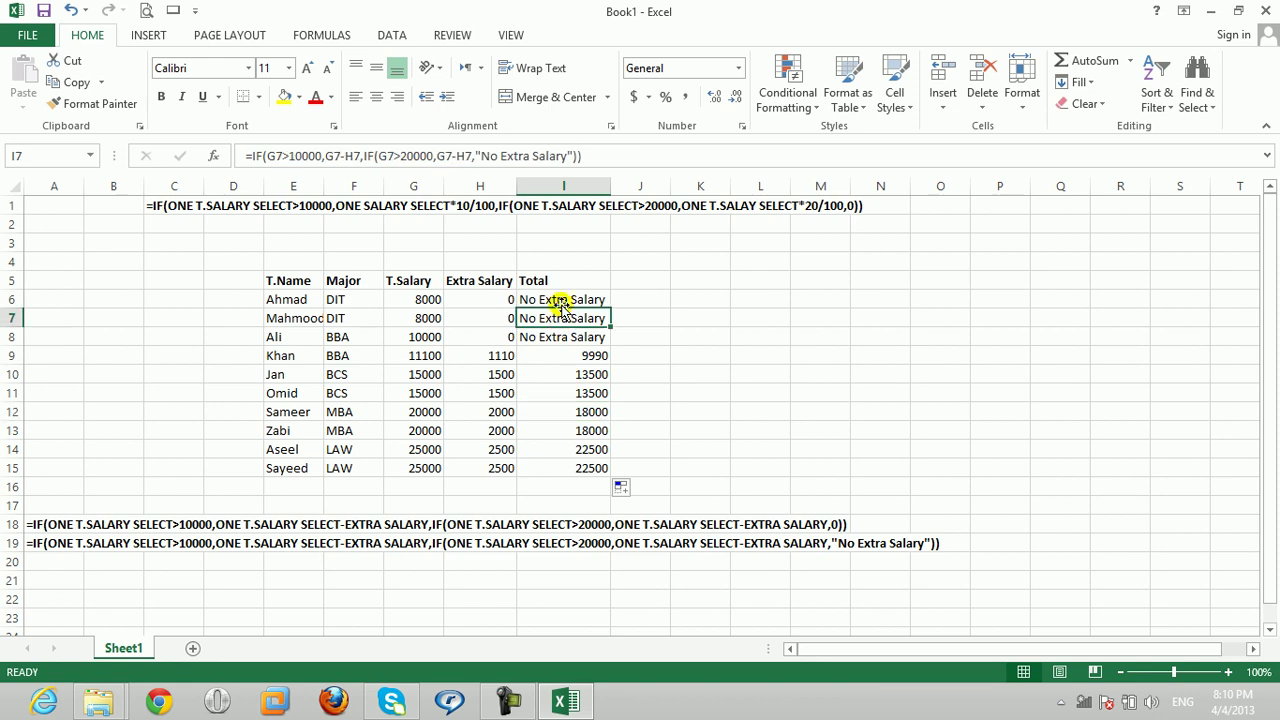
pyautogui.click(561, 302)
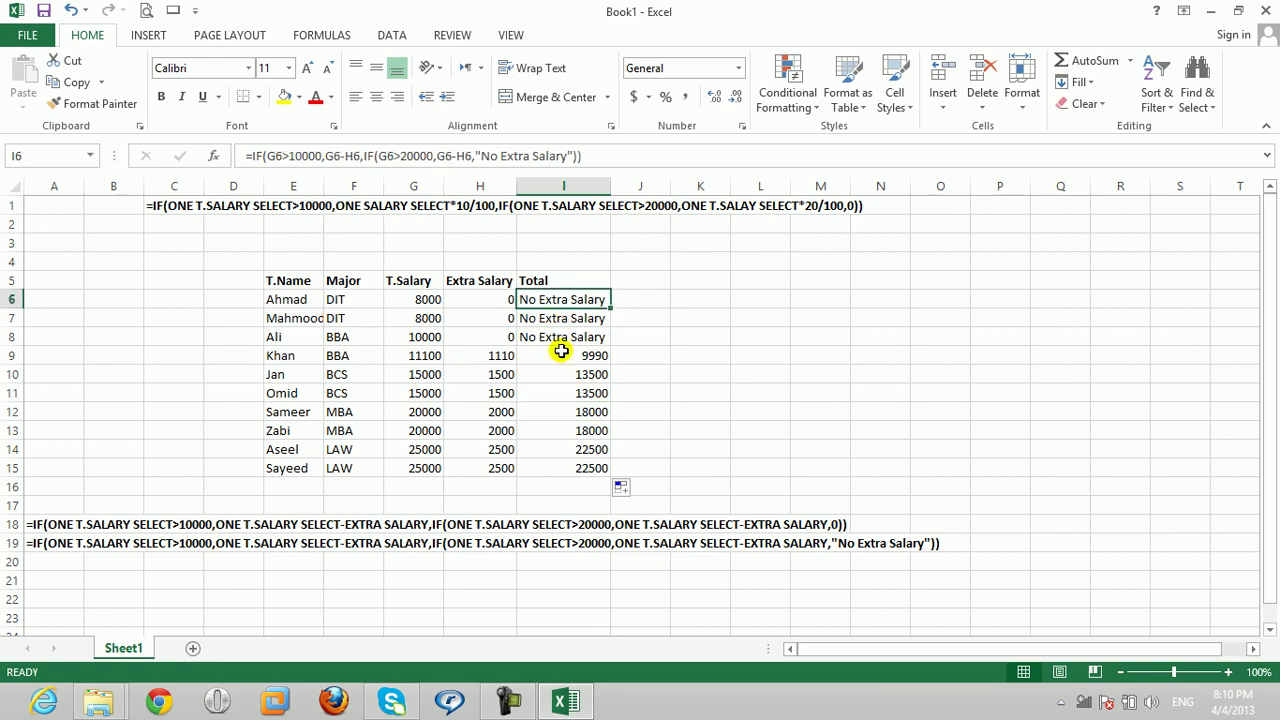
pyautogui.click(561, 339)
pyautogui.click(561, 318)
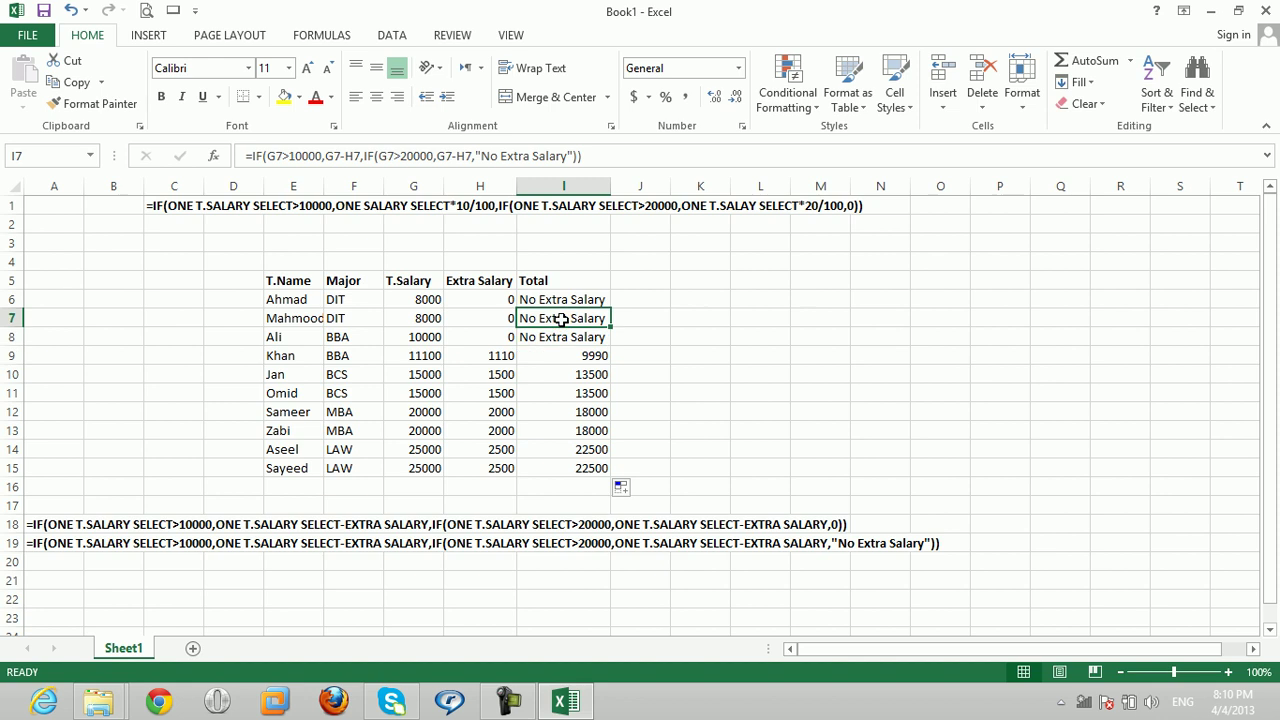
pyautogui.click(567, 298)
pyautogui.click(565, 320)
pyautogui.click(562, 342)
pyautogui.click(562, 320)
pyautogui.click(683, 325)
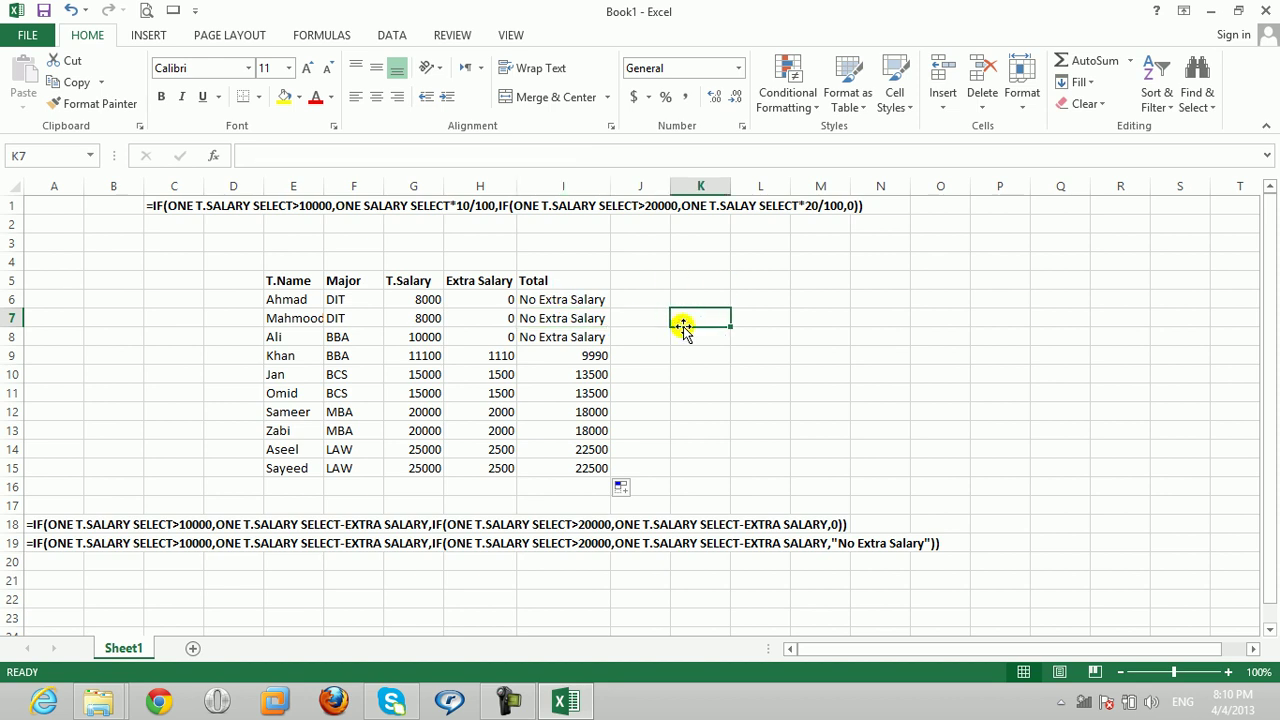